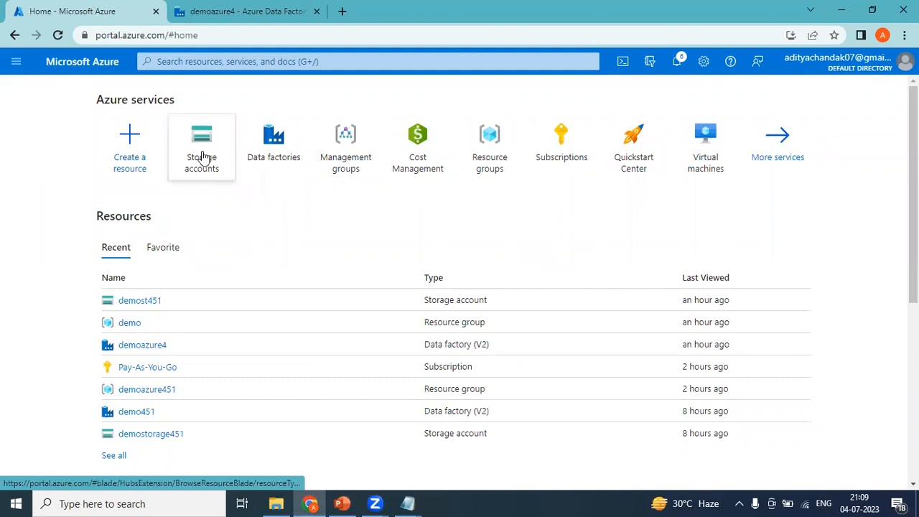
Open the Create a resource group form from the Resource groups list on Home
click(493, 155)
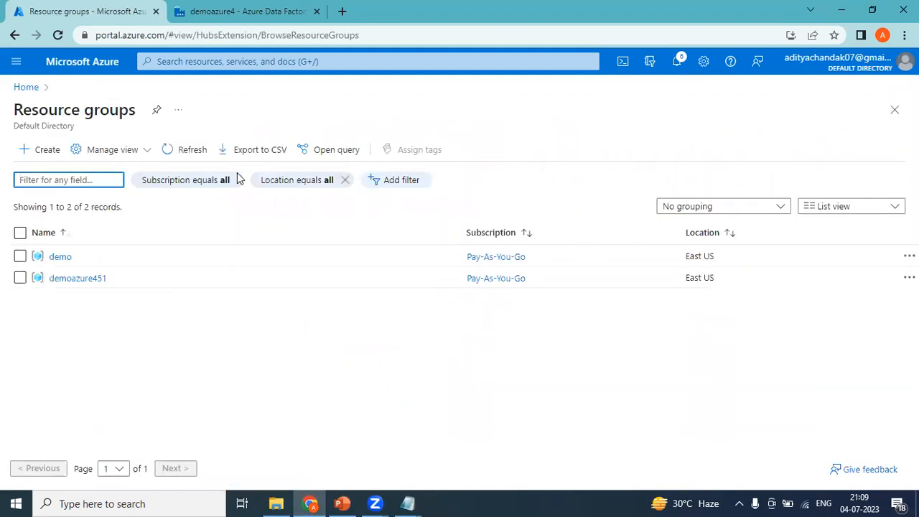
click(48, 150)
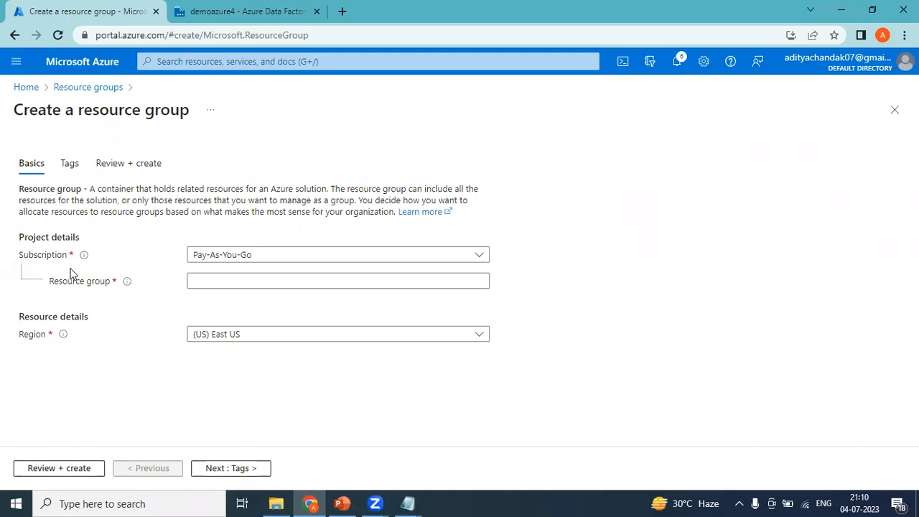
click(209, 64)
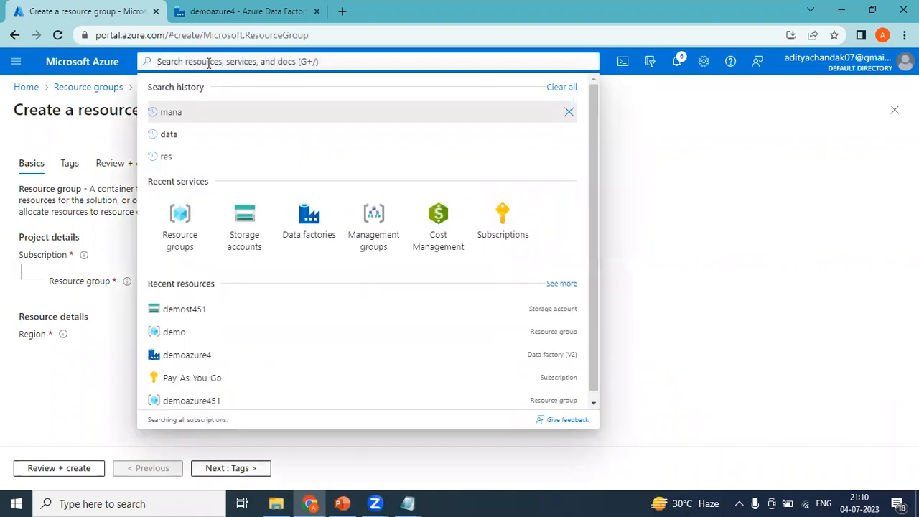
Search 'mana' and open Management groups to see the Tenant Root Group
text(mana)
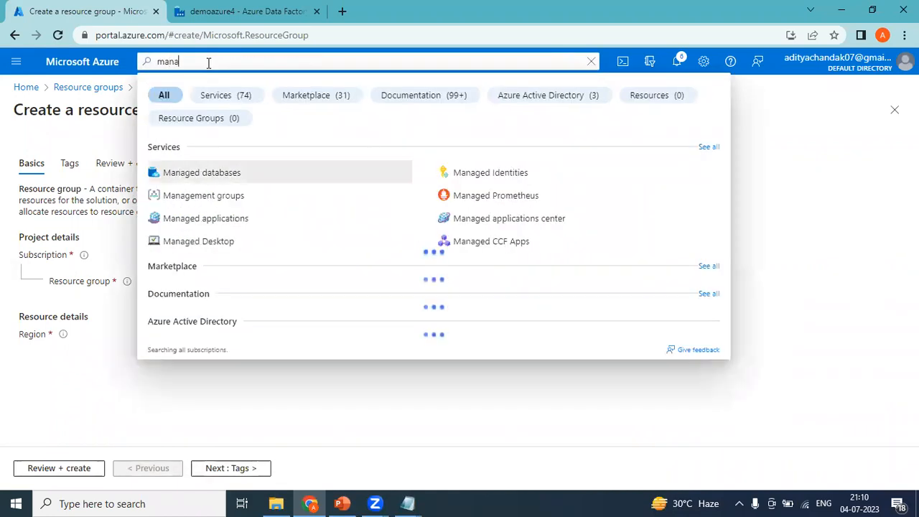
click(214, 204)
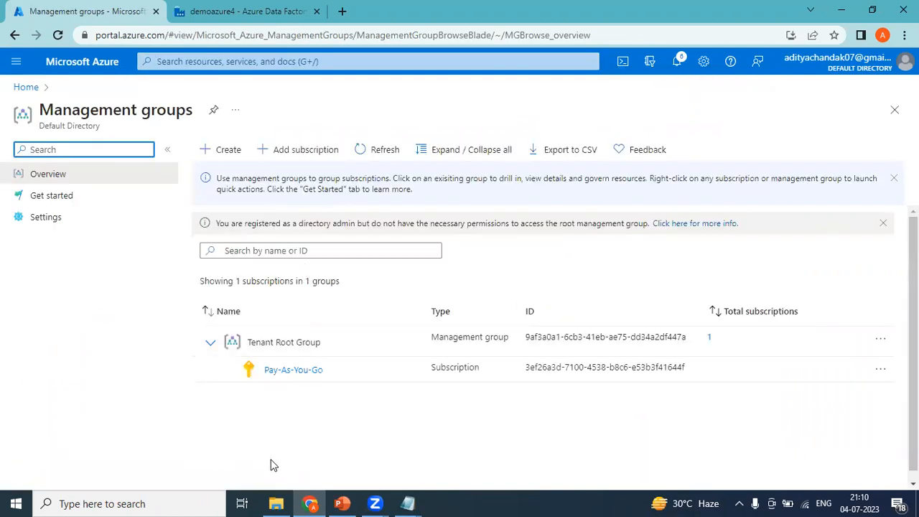
Show the Pay-As-You-Go subscription's resource groups, demo and demoazure451, both in East US
click(283, 375)
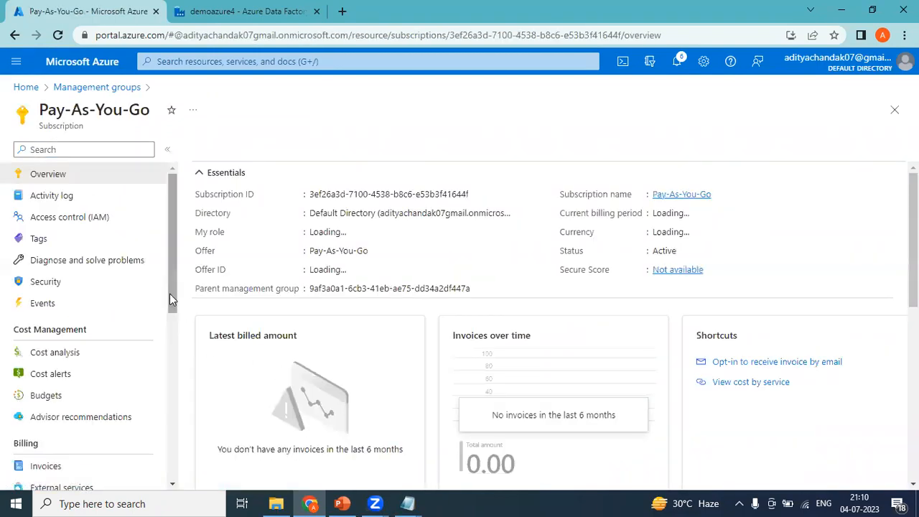
drag(170, 293, 171, 368)
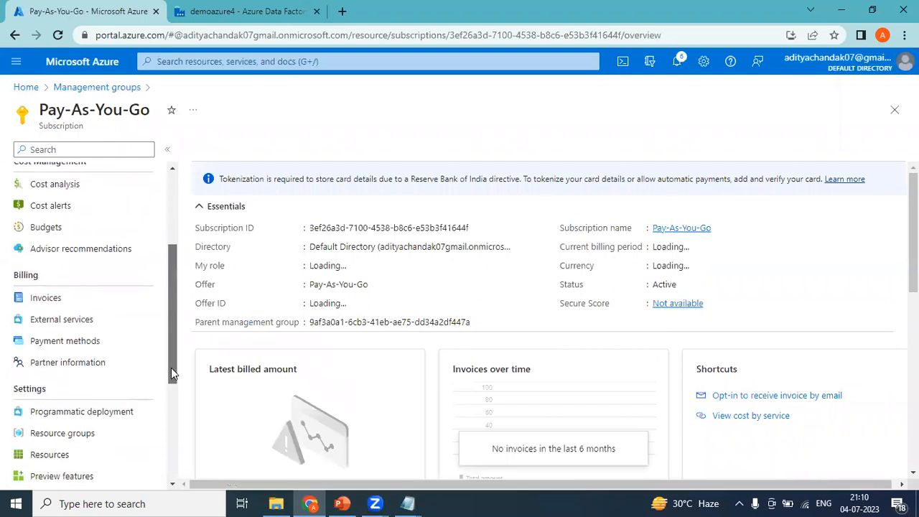
click(76, 431)
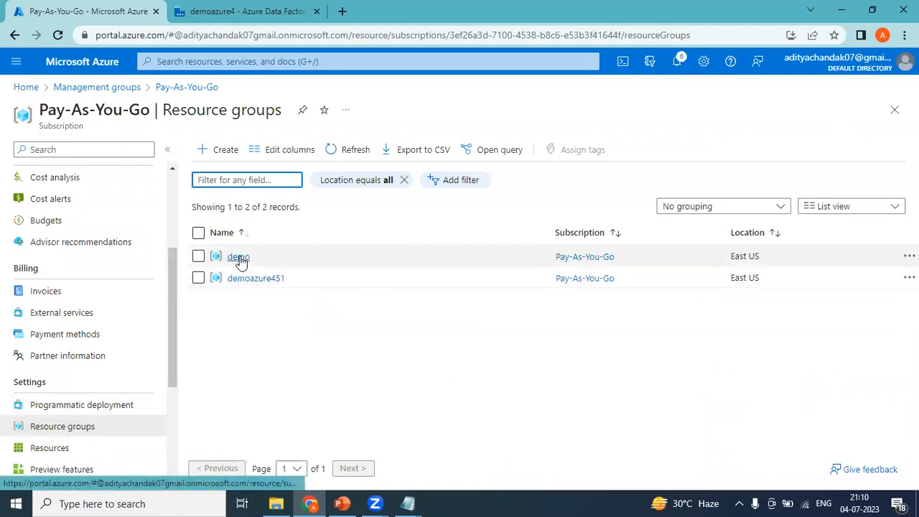
click(342, 503)
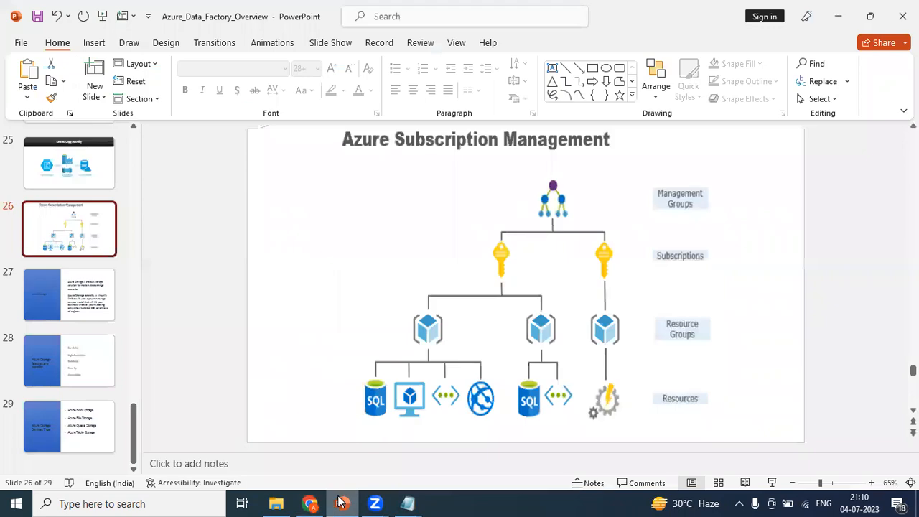
key(alt+Tab)
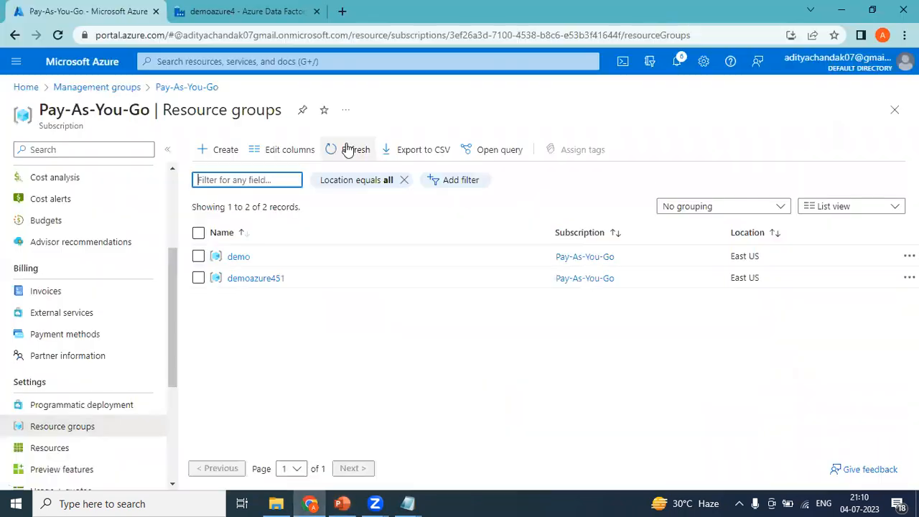
key(alt+Tab)
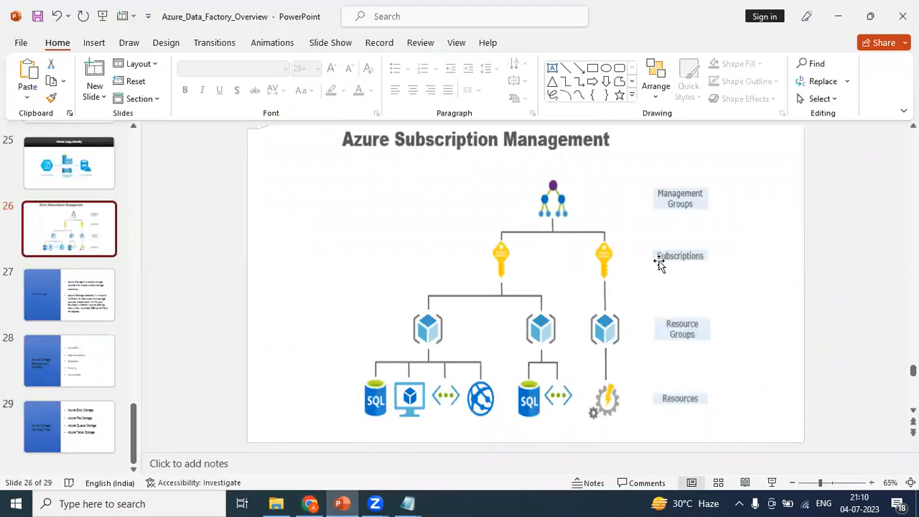
key(alt+Tab)
key(alt+Tab)
key(alt+Tab)
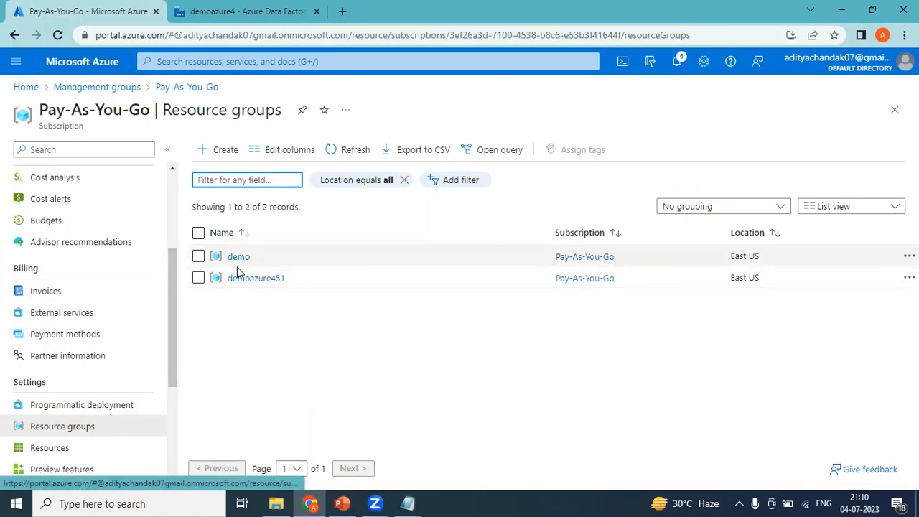
key(alt+Tab)
key(alt+Tab)
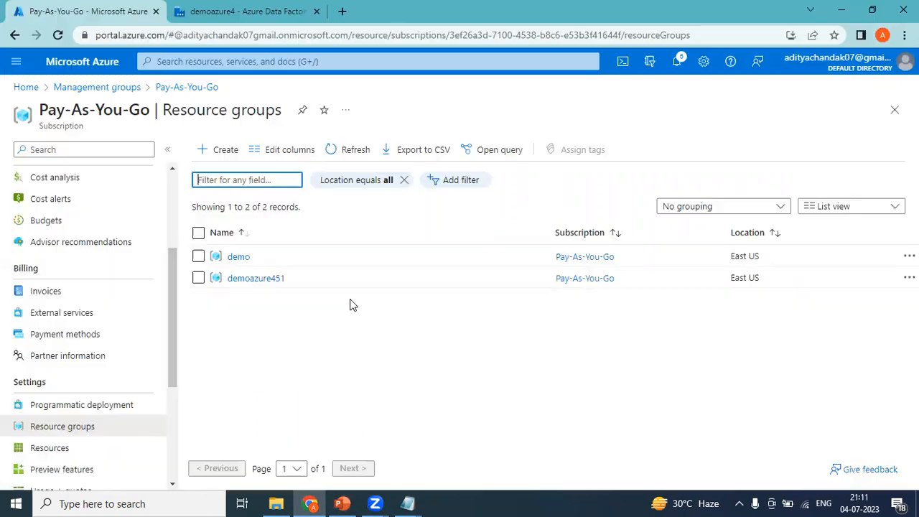
Open demoazure451 to view its data factory demo451 and storage account demostorage451
click(244, 280)
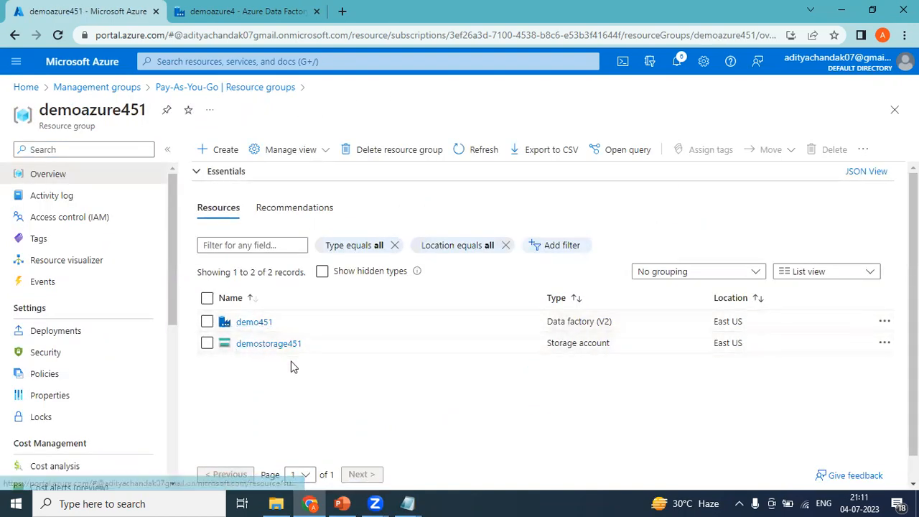
key(alt+Tab)
key(alt+Tab)
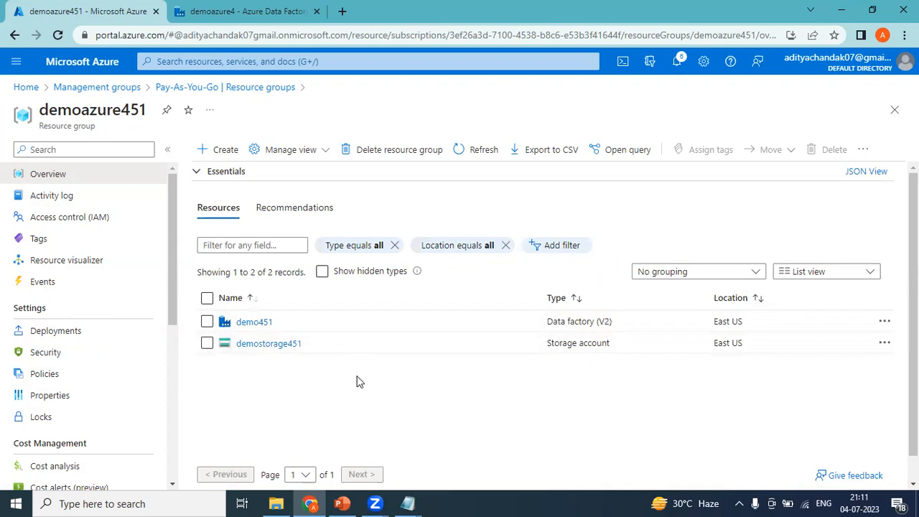
mouse_move(407, 504)
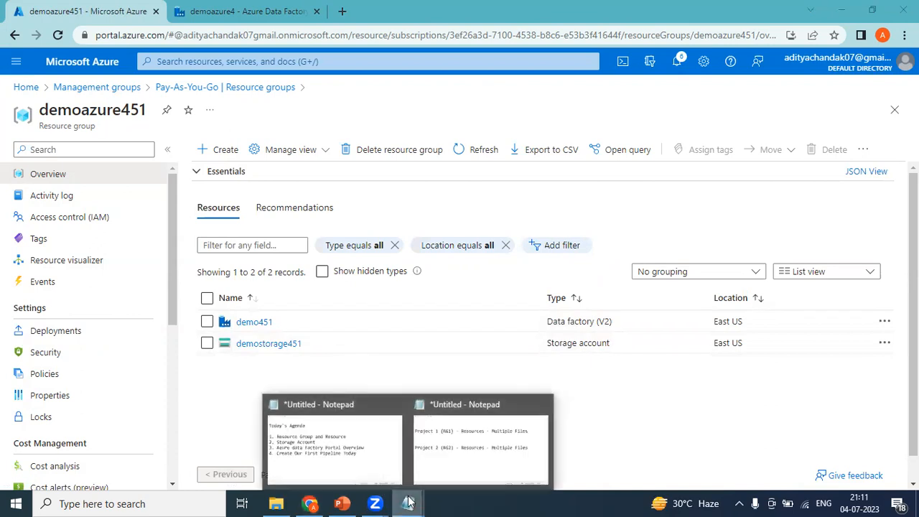
click(473, 463)
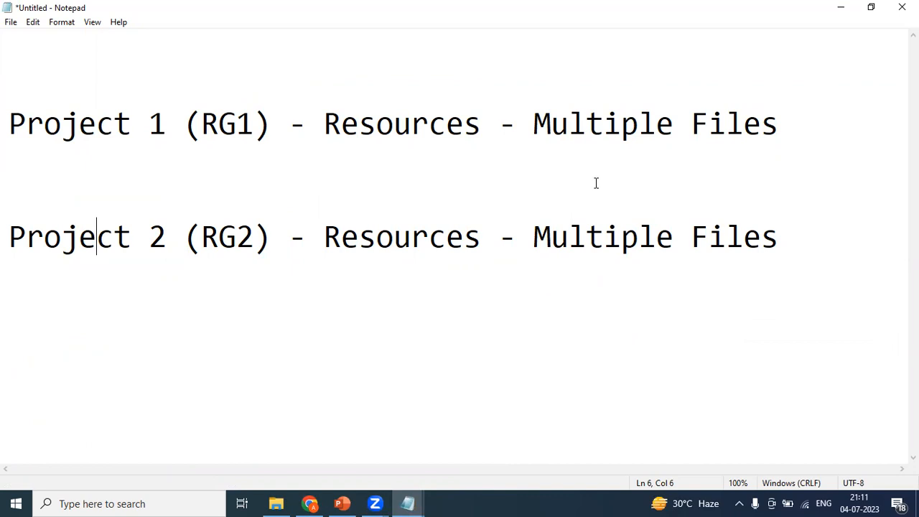
key(alt+Tab)
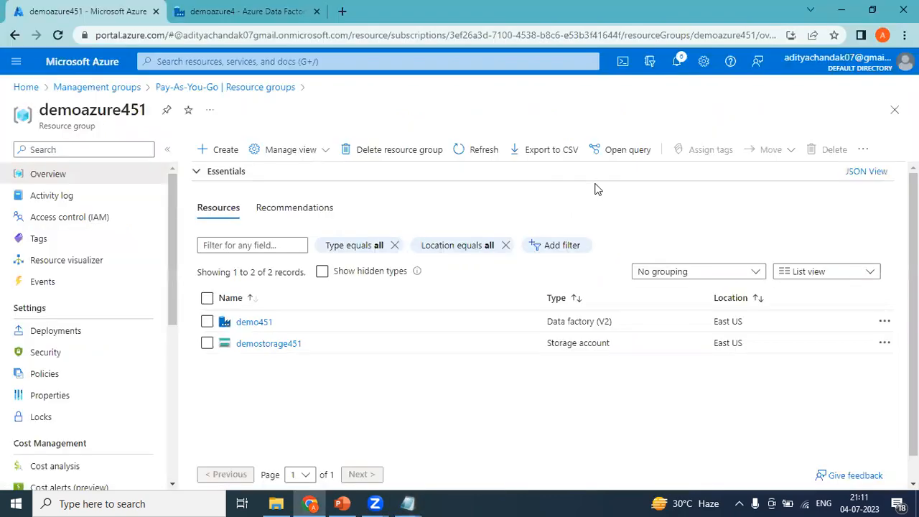
Revisit the Pay-As-You-Go subscription's Resource groups list, then return to the portal home page
click(122, 91)
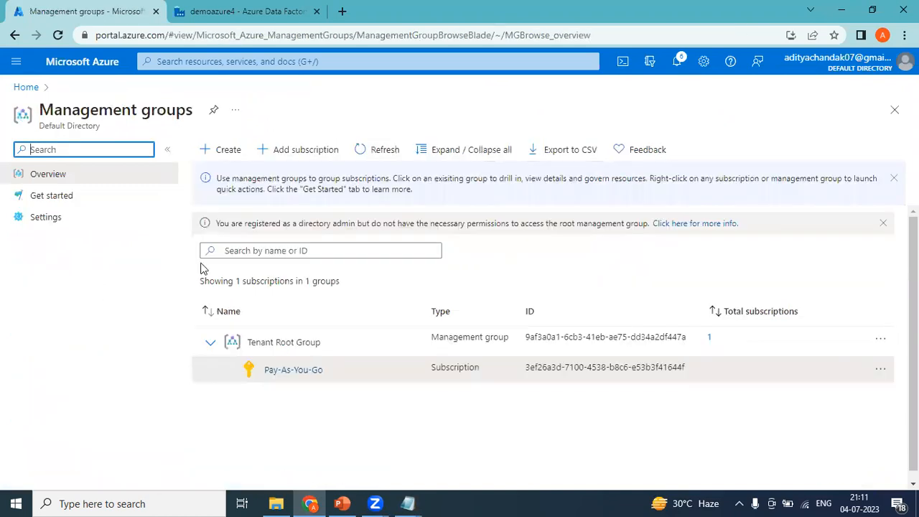
click(293, 370)
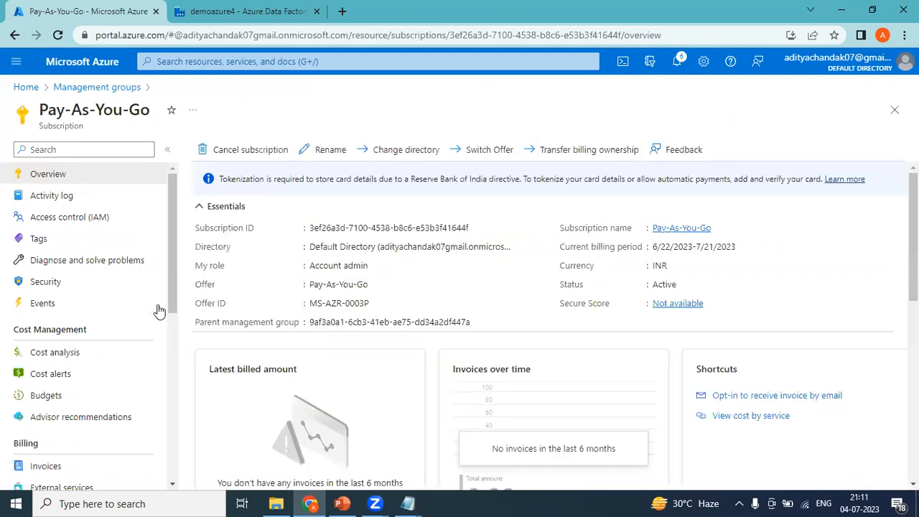
drag(170, 288, 171, 414)
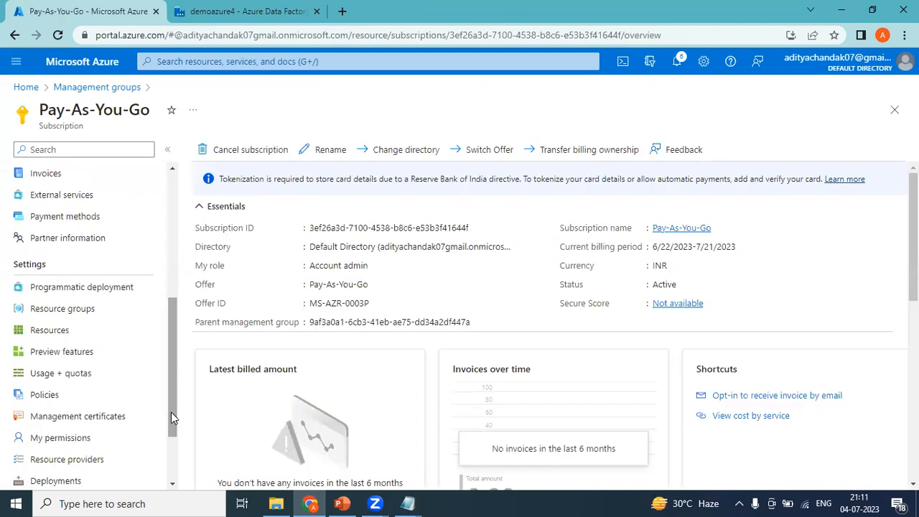
click(83, 319)
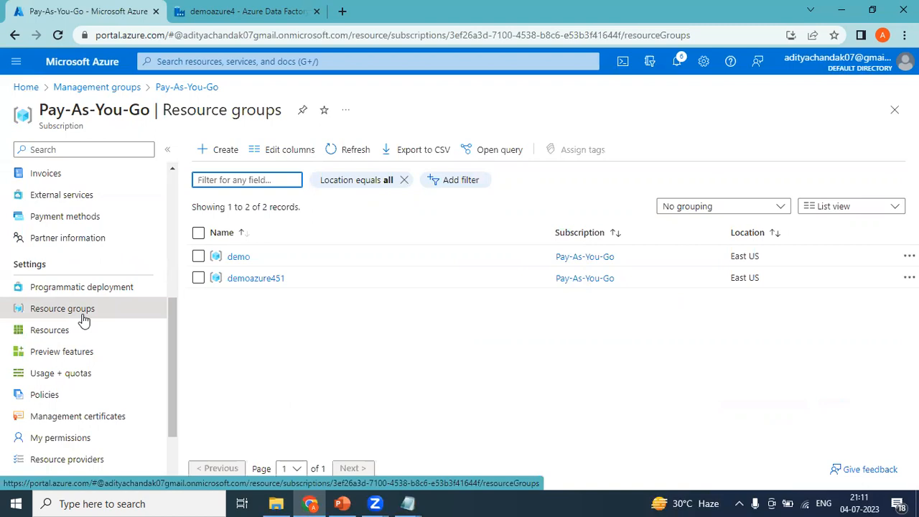
click(26, 87)
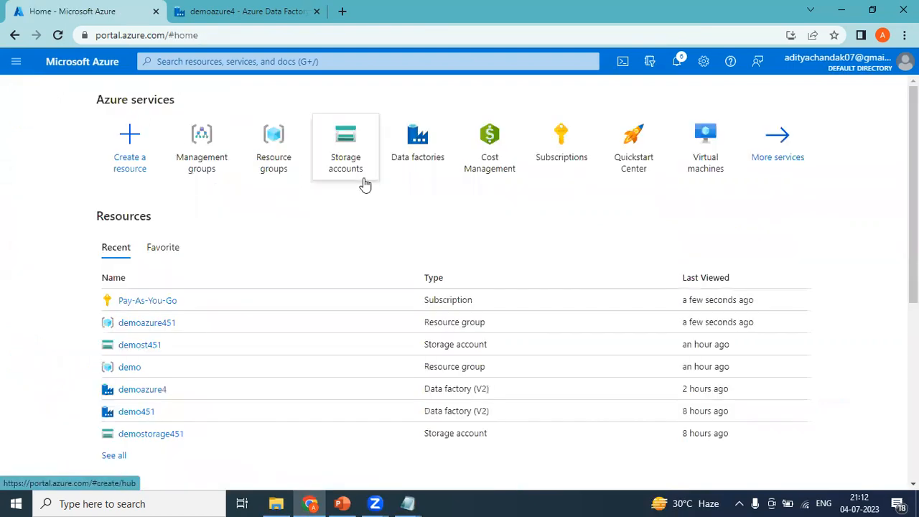
Find Resource groups through a 'res' search and start a new resource group under Pay-As-You-Go
click(222, 61)
text(res)
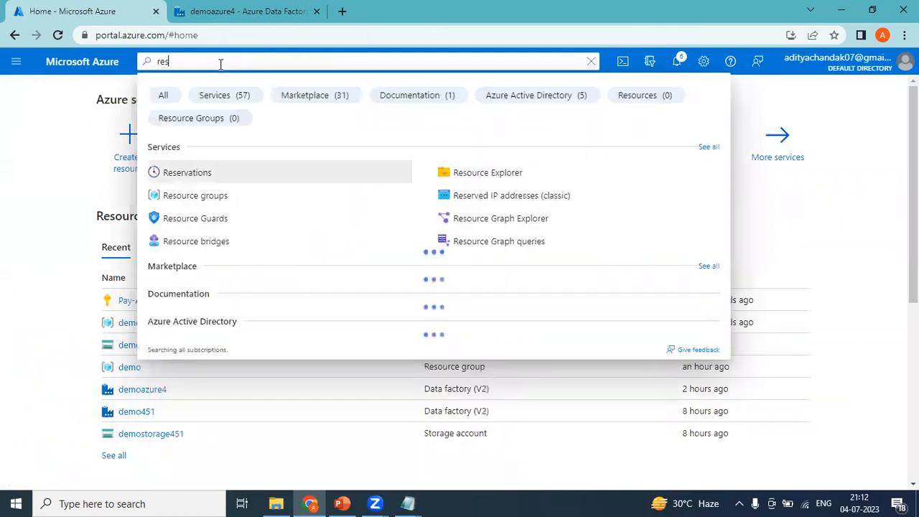
click(191, 198)
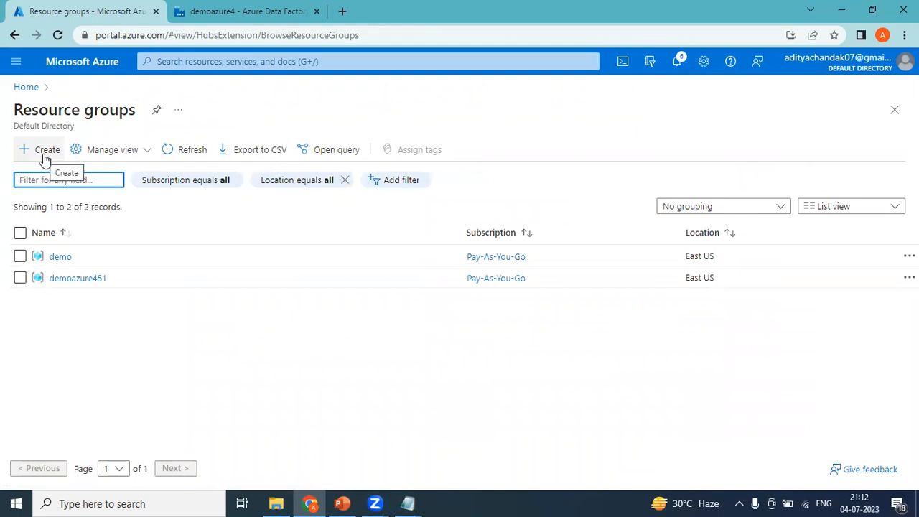
click(213, 63)
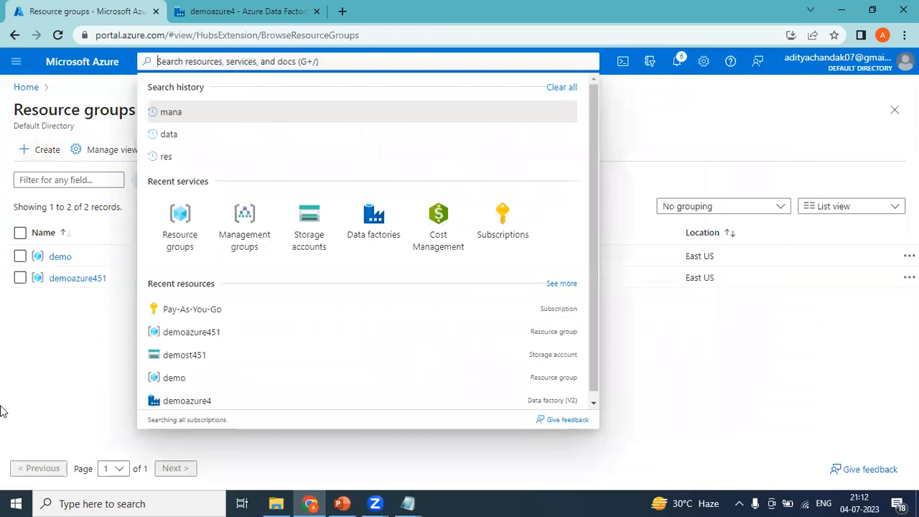
click(52, 401)
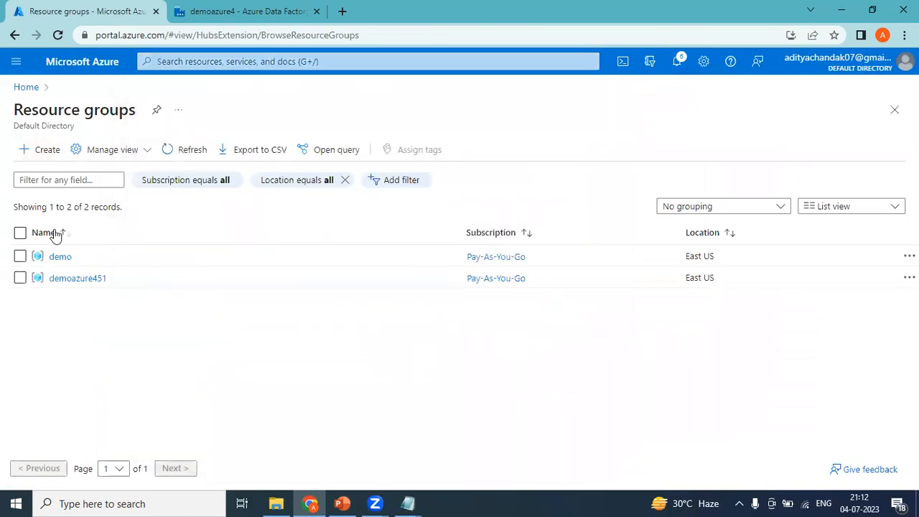
click(42, 158)
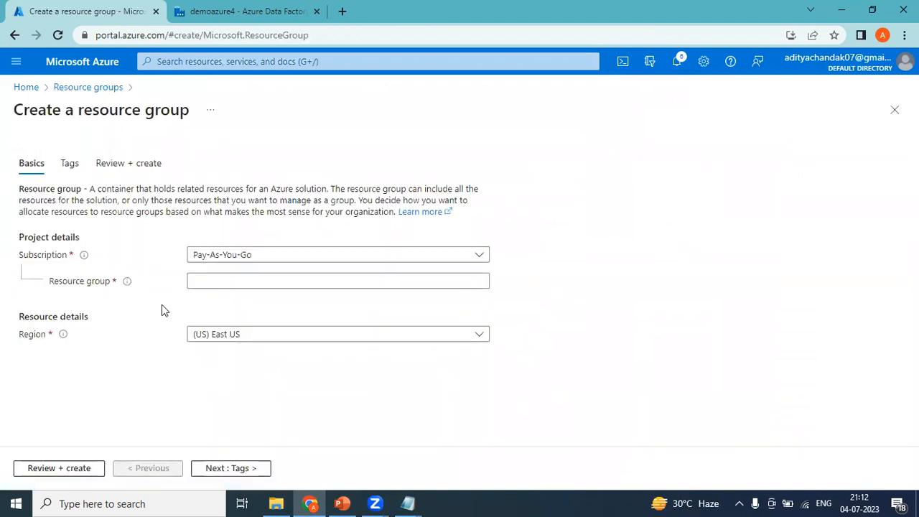
Name the group demorg451, keeping Pay-As-You-Go and (US) East US, and advance to Tags
click(246, 260)
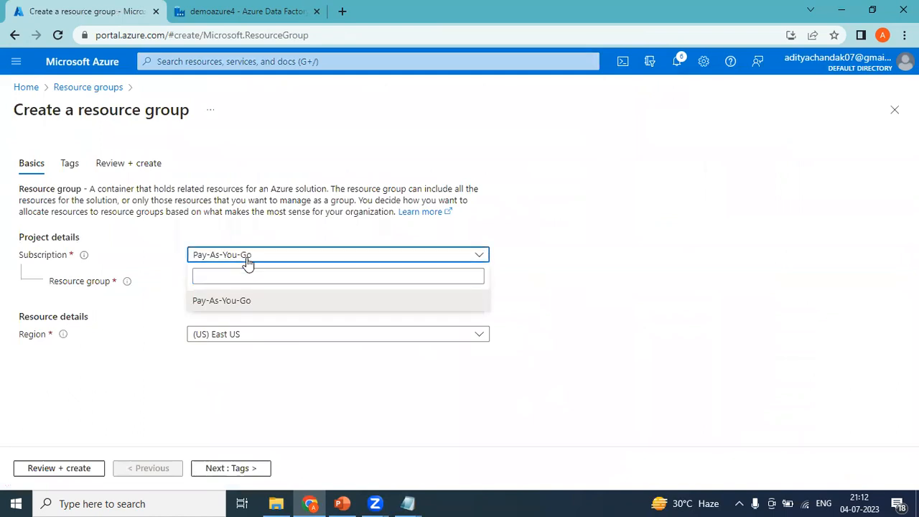
click(247, 261)
click(228, 279)
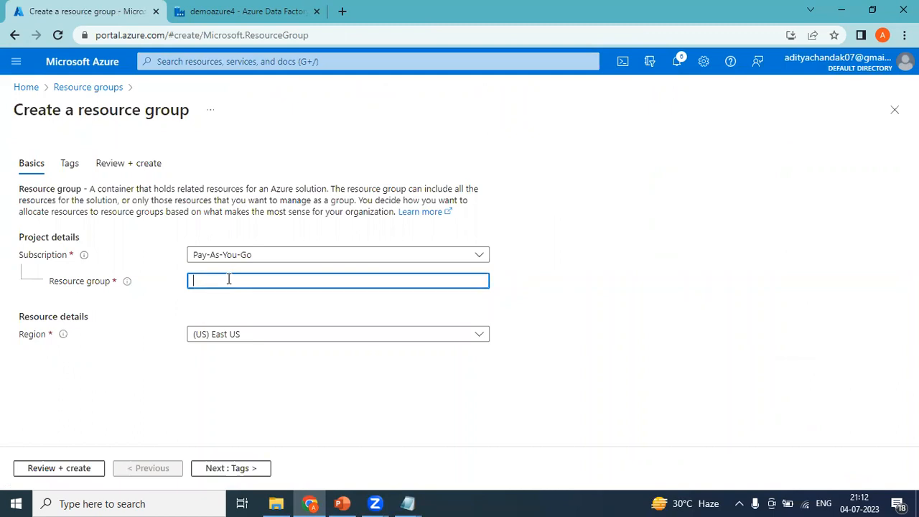
text(demorg)
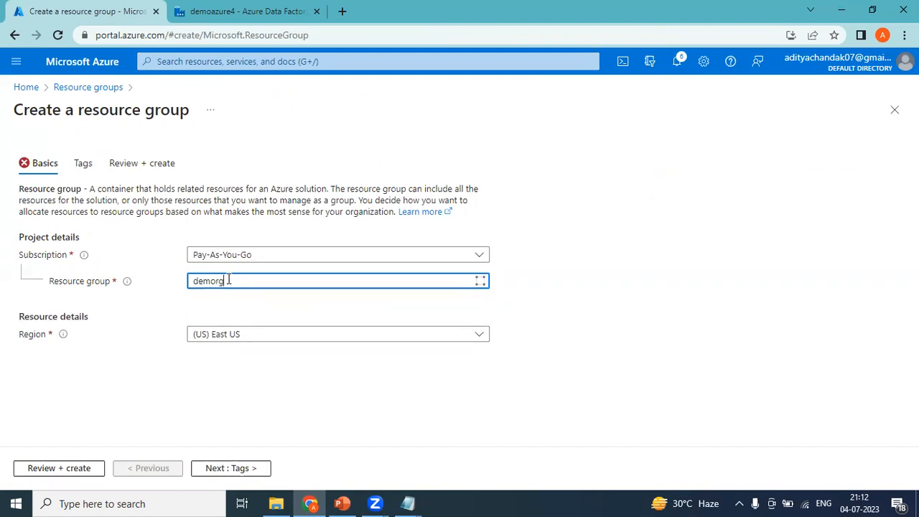
text(451)
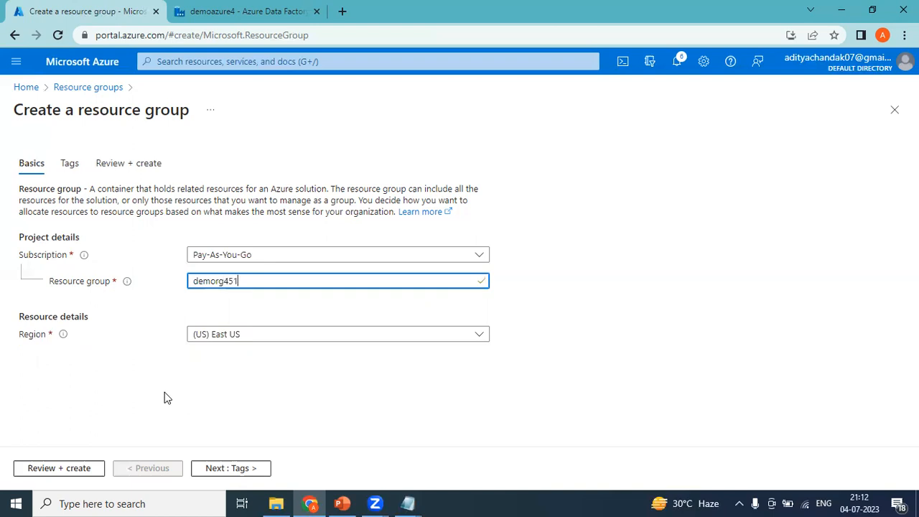
click(216, 342)
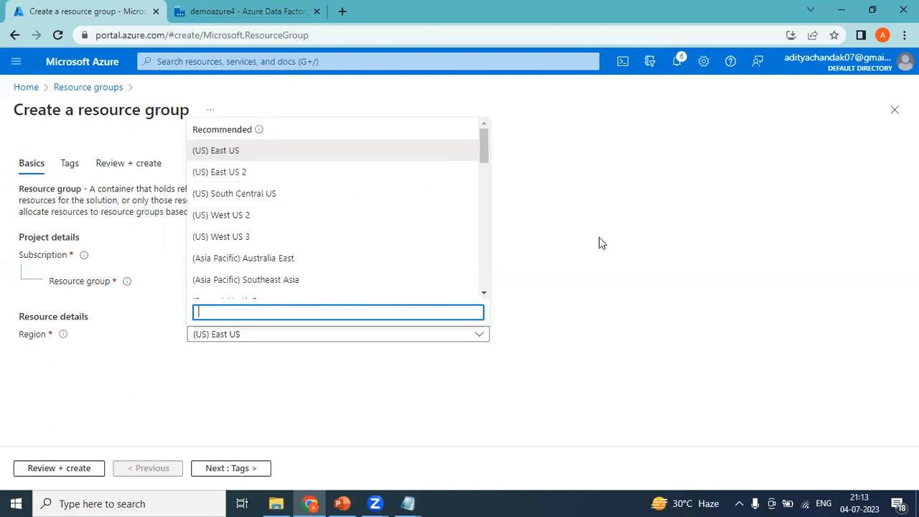
click(669, 311)
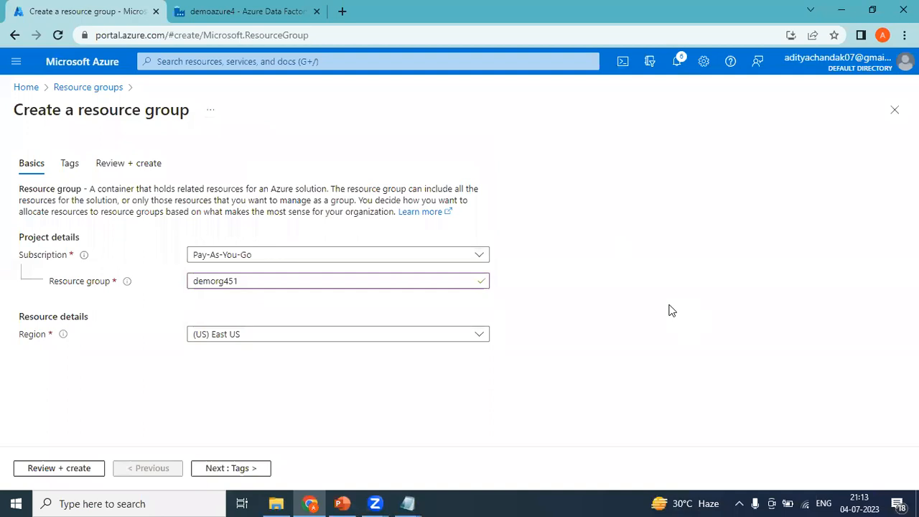
click(219, 471)
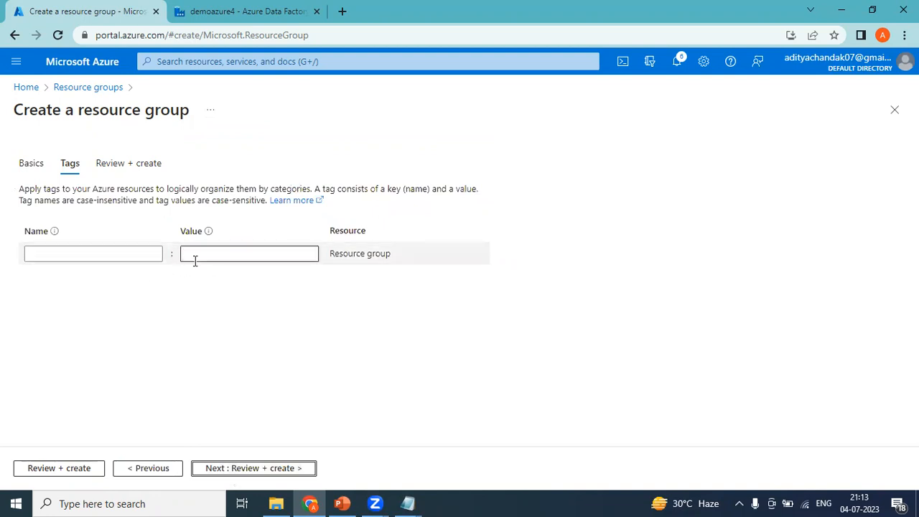
Create demorg451 without tags, check that it is empty, and return to Home
click(242, 468)
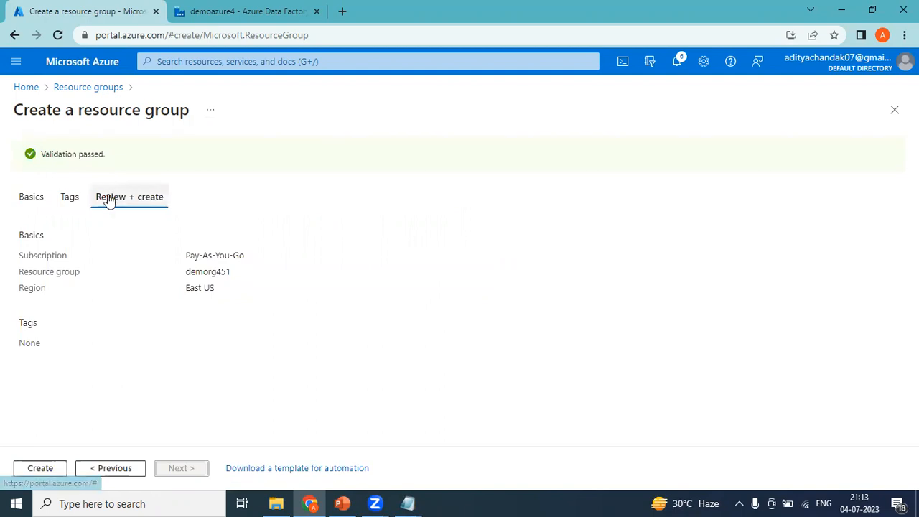
click(36, 468)
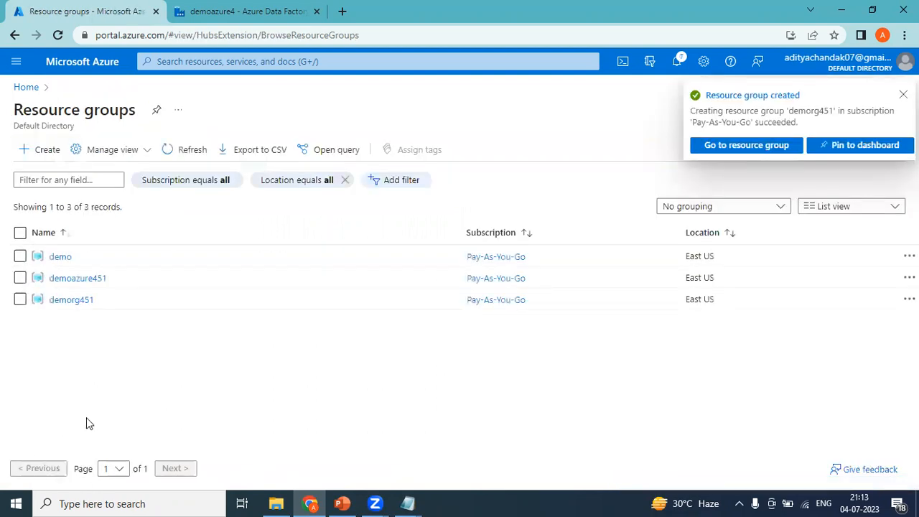
click(78, 303)
click(610, 376)
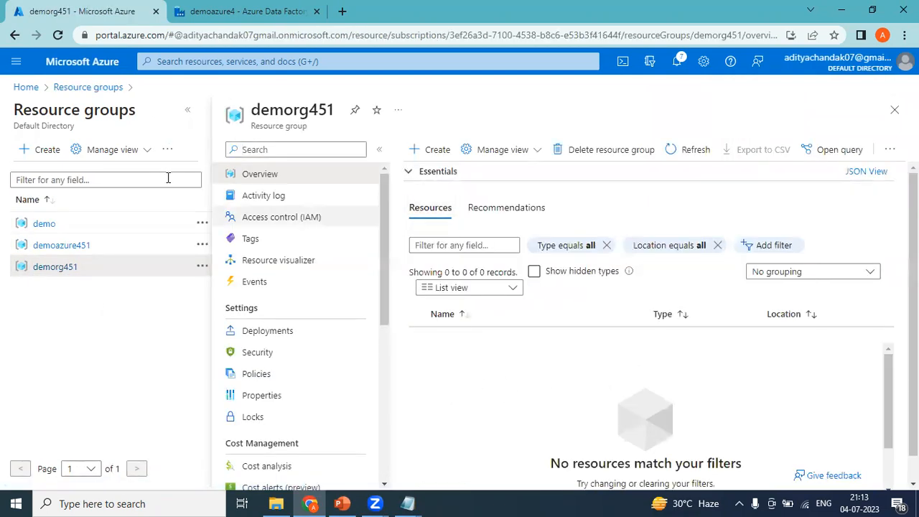
click(28, 87)
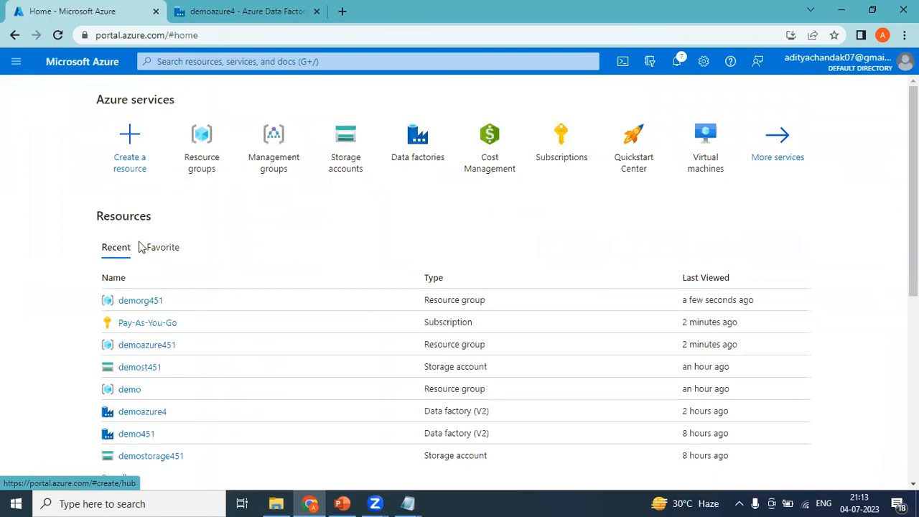
click(408, 504)
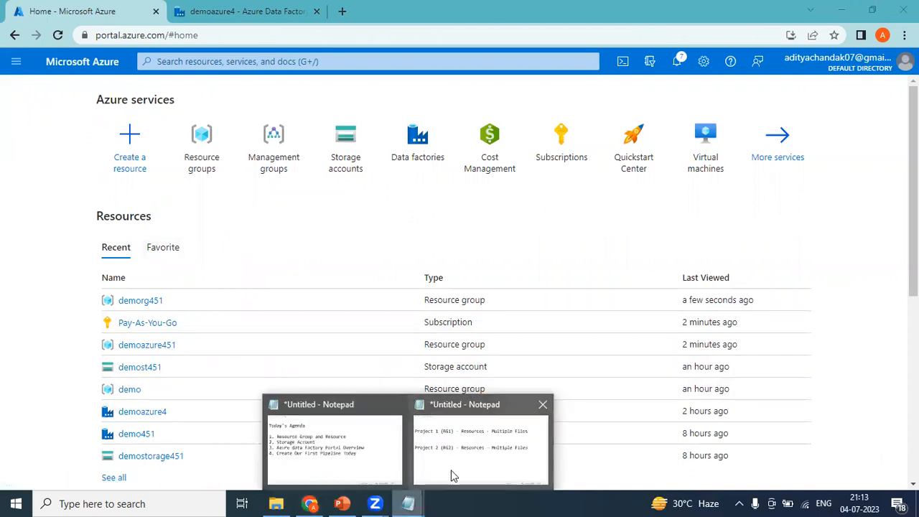
click(479, 454)
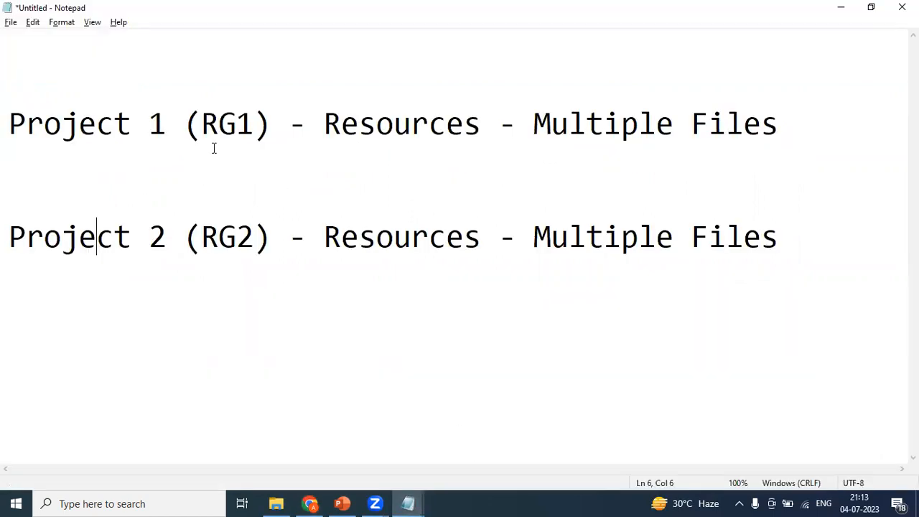
click(180, 131)
drag(10, 126, 277, 137)
click(427, 143)
drag(781, 128, 328, 117)
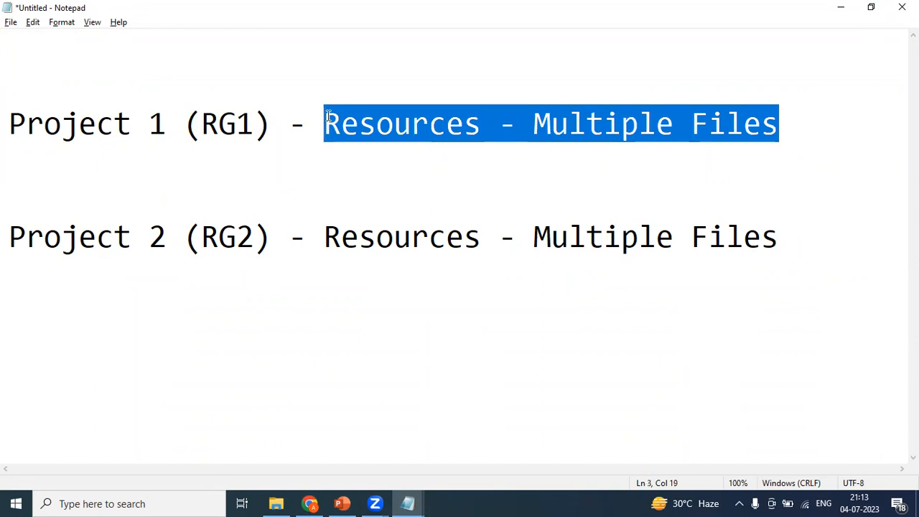
key(alt+Tab)
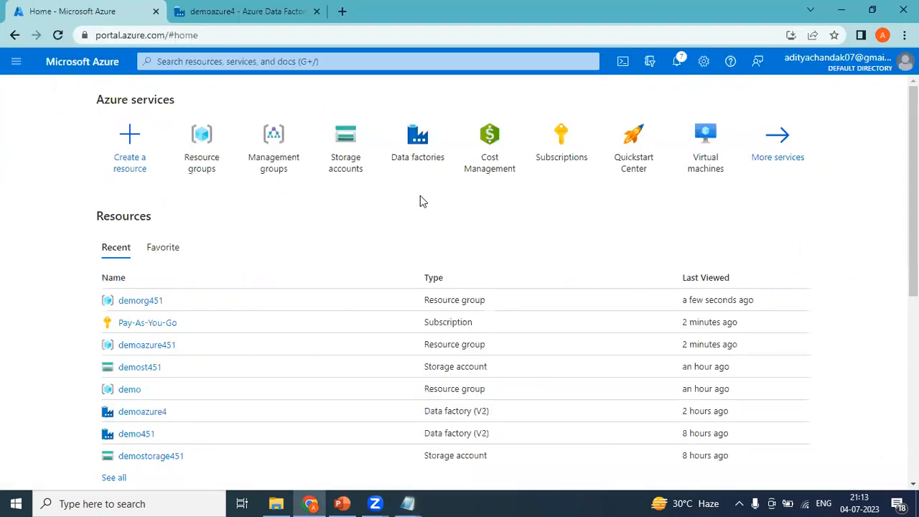
key(alt+Tab)
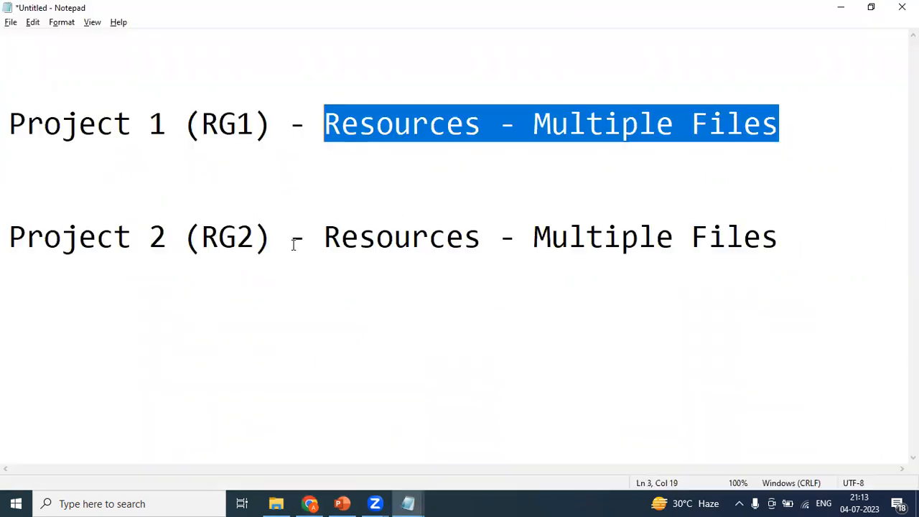
drag(289, 122, 14, 127)
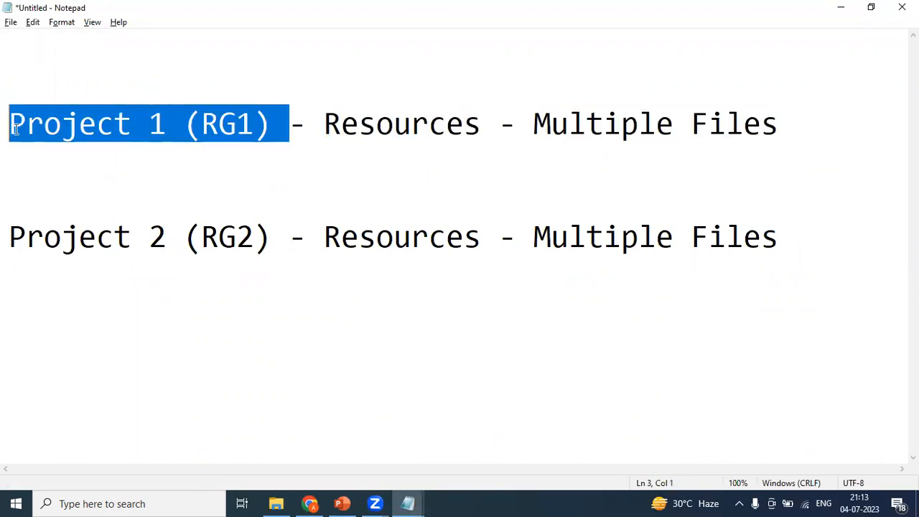
click(395, 159)
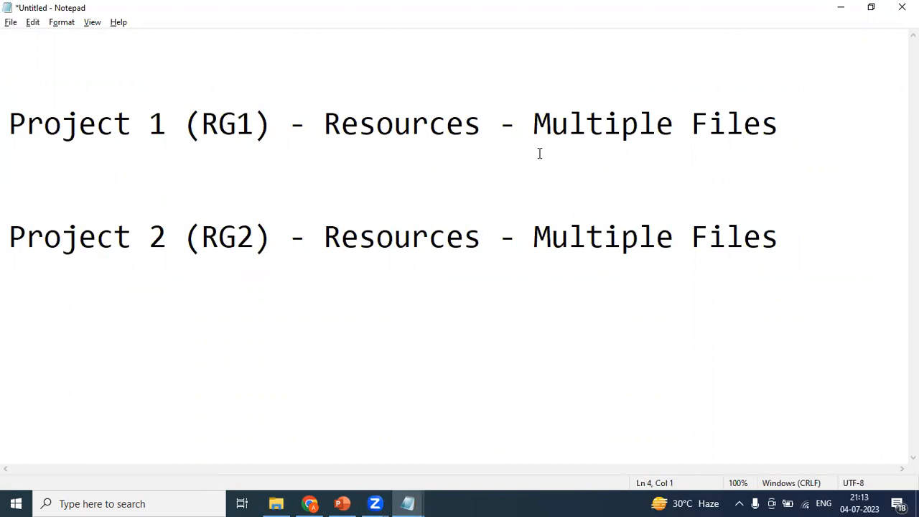
key(alt+Tab)
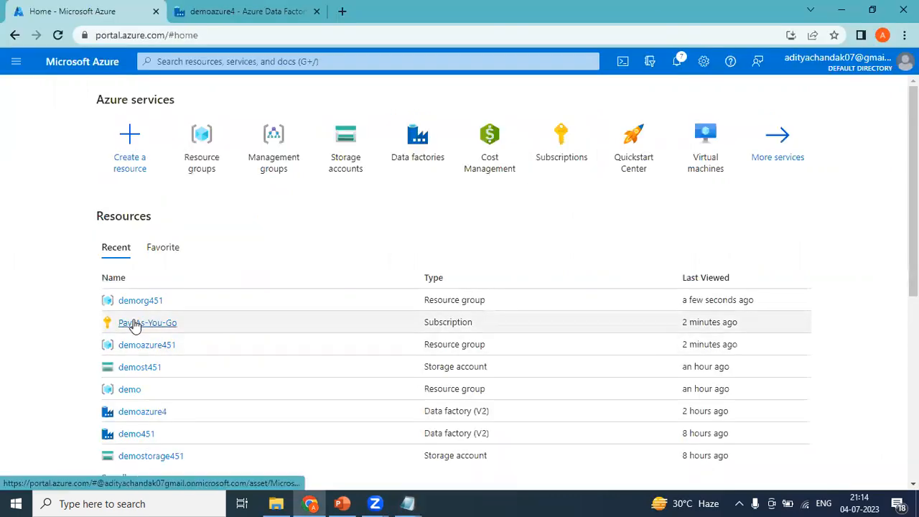
click(206, 154)
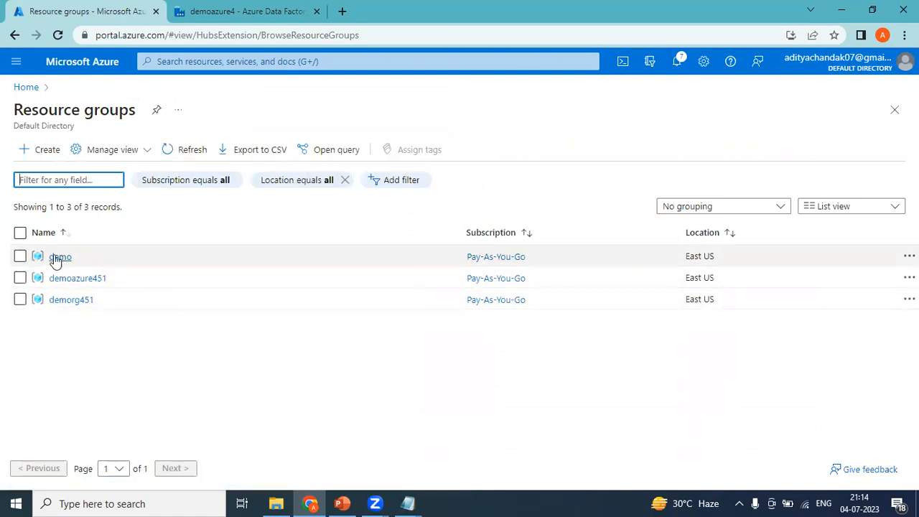
click(57, 257)
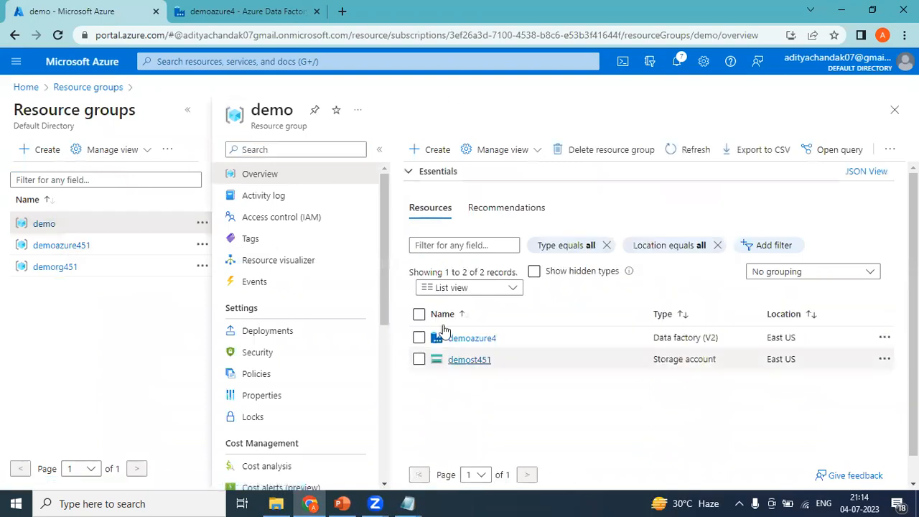
click(30, 89)
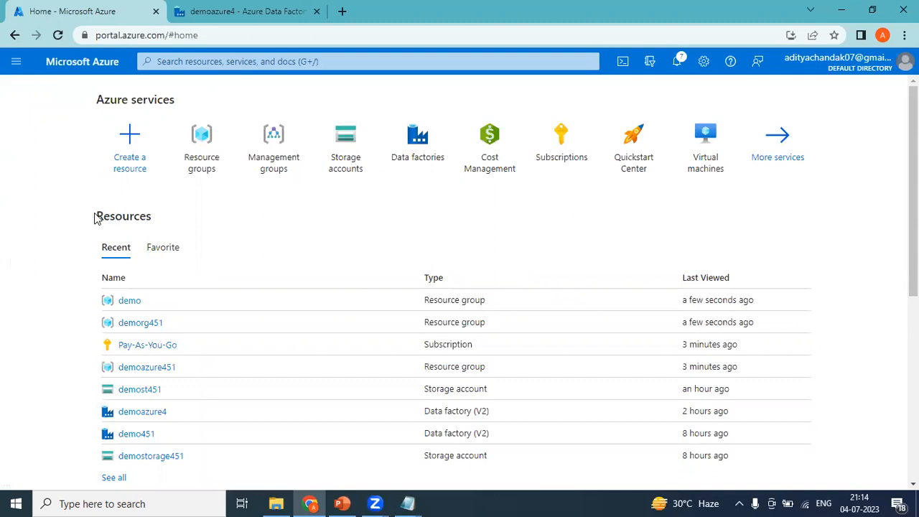
Open Resource groups from Home, listing demo, demoazure451 and demorg451 in East US
click(201, 164)
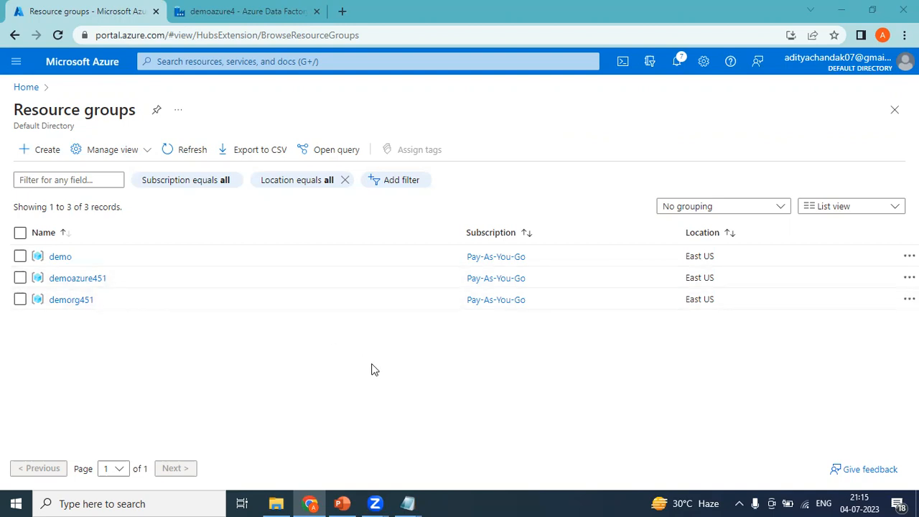
Bring the Azure_Data_Factory_Overview deck forward and select the slide 27 Azure Storage thumbnail
mouse_move(342, 504)
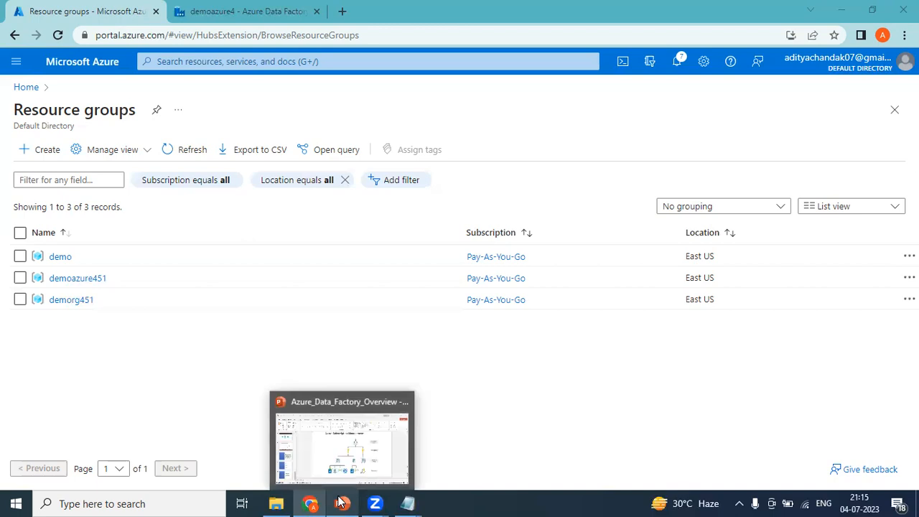
click(364, 444)
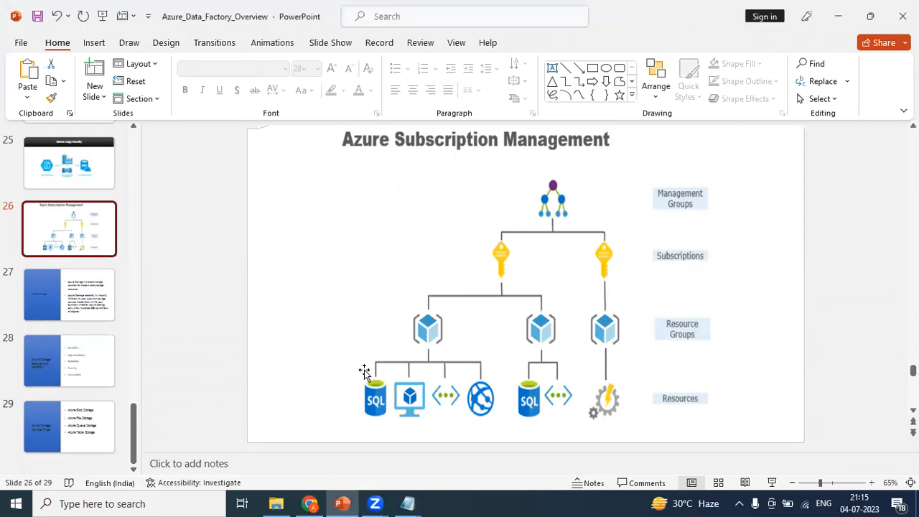
click(77, 299)
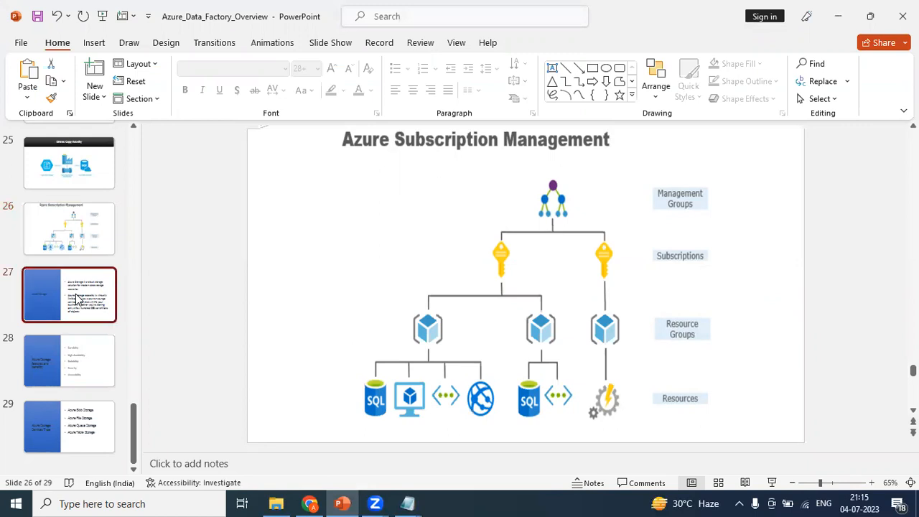
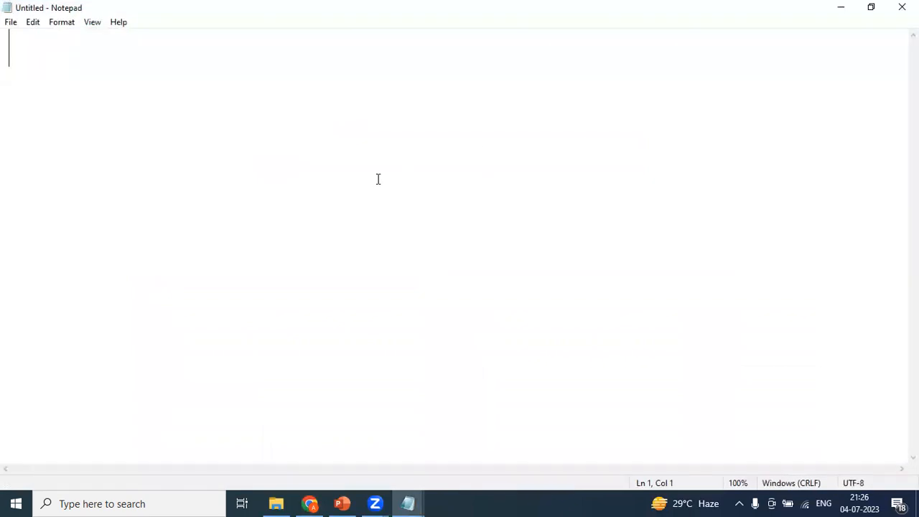
Type 'Storage Account' and, a line below, 'Source - Destination' in Notepad
text(Storag)
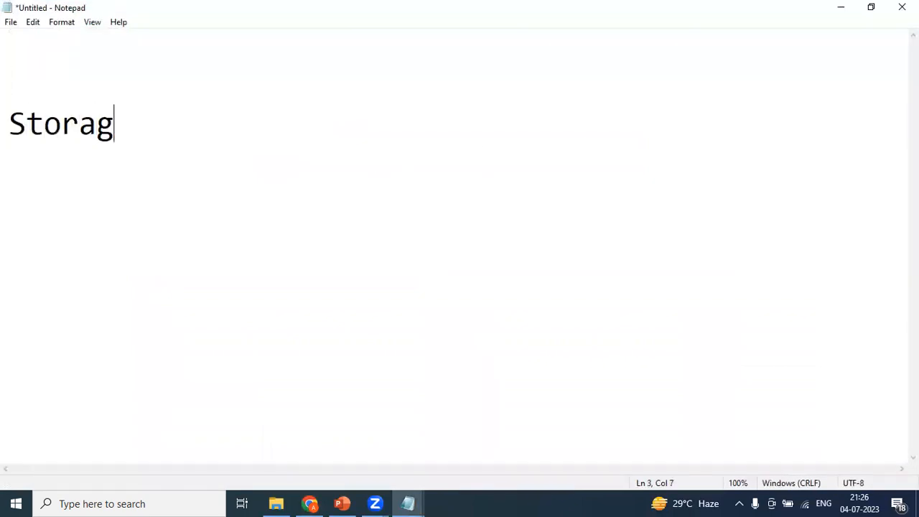
text(e Accoun)
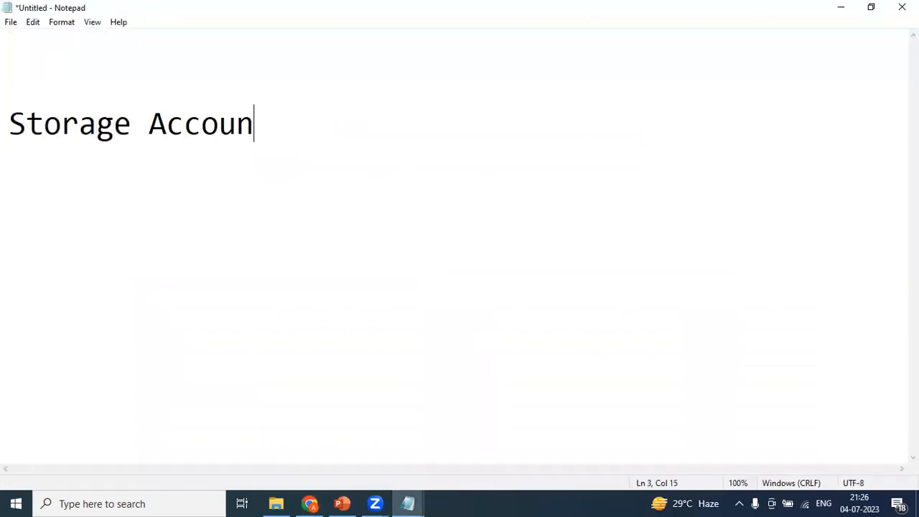
text(t)
key(Return)
key(Return)
text(Source)
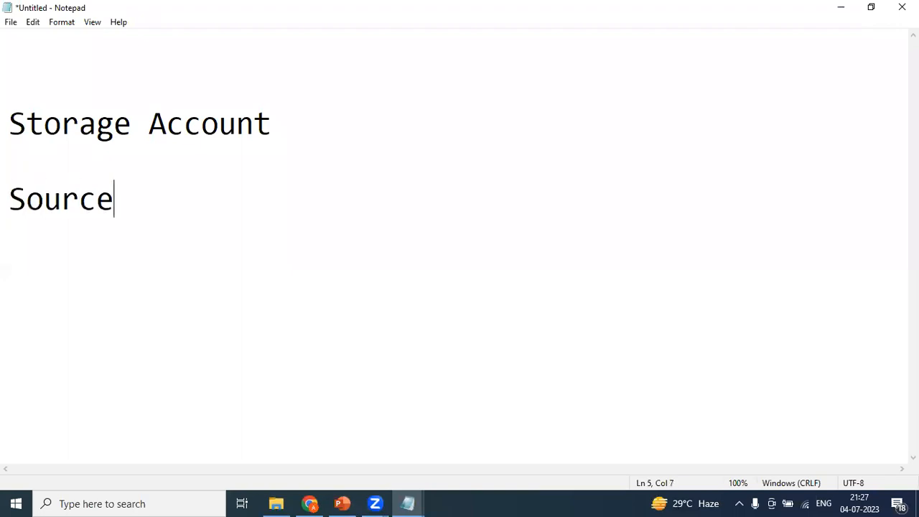
text( - Dest)
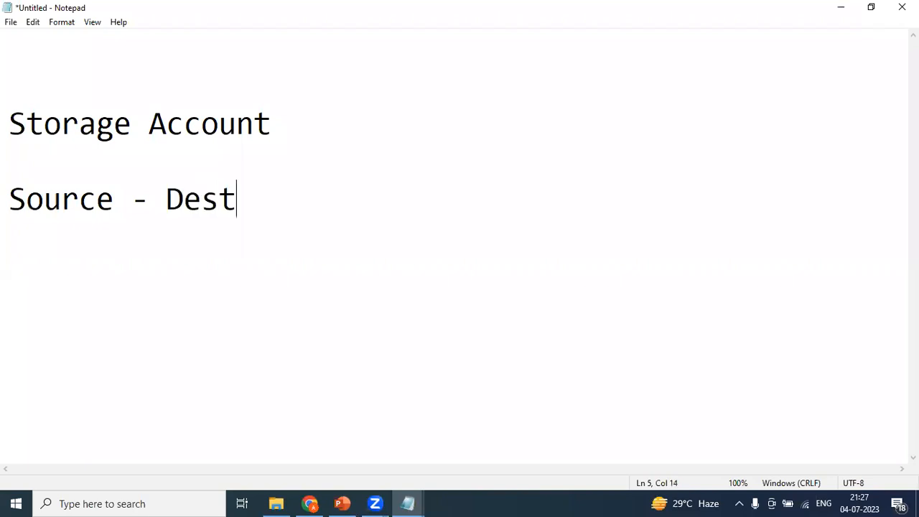
text(ination)
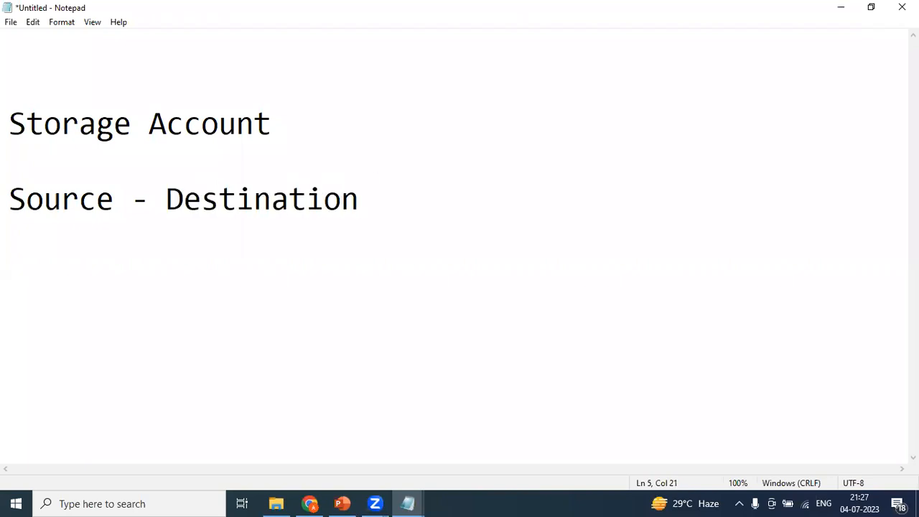
Highlight Source, the hyphen and Destination in turn to explain the source-destination flow
drag(121, 198, 6, 203)
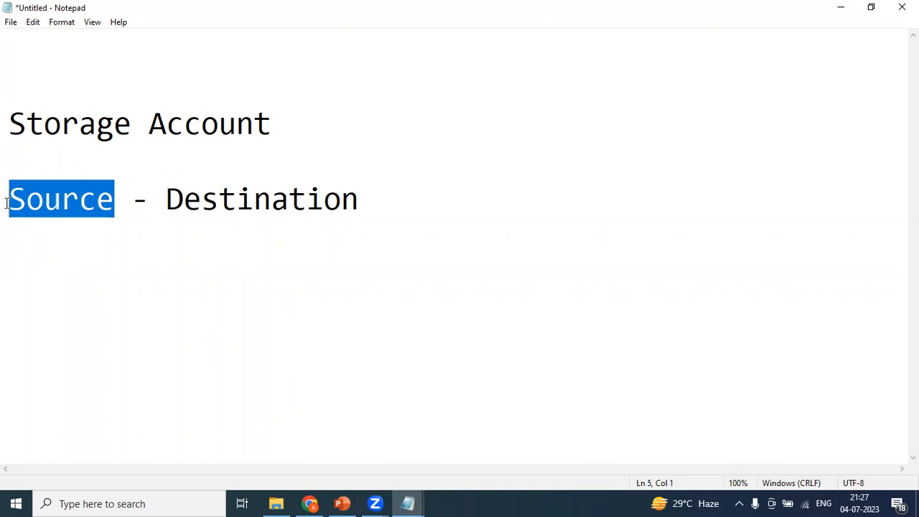
click(69, 226)
drag(112, 205, 6, 208)
click(120, 231)
drag(148, 201, 114, 201)
click(170, 201)
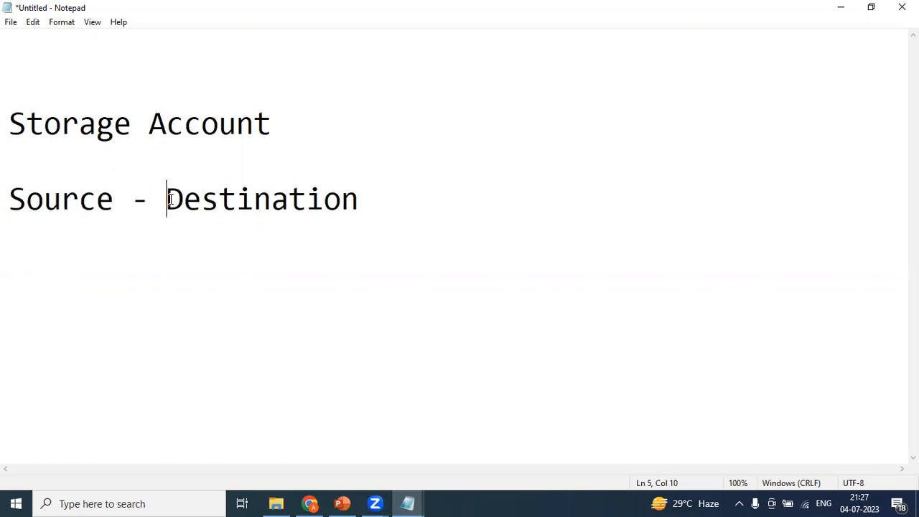
drag(371, 201, 168, 201)
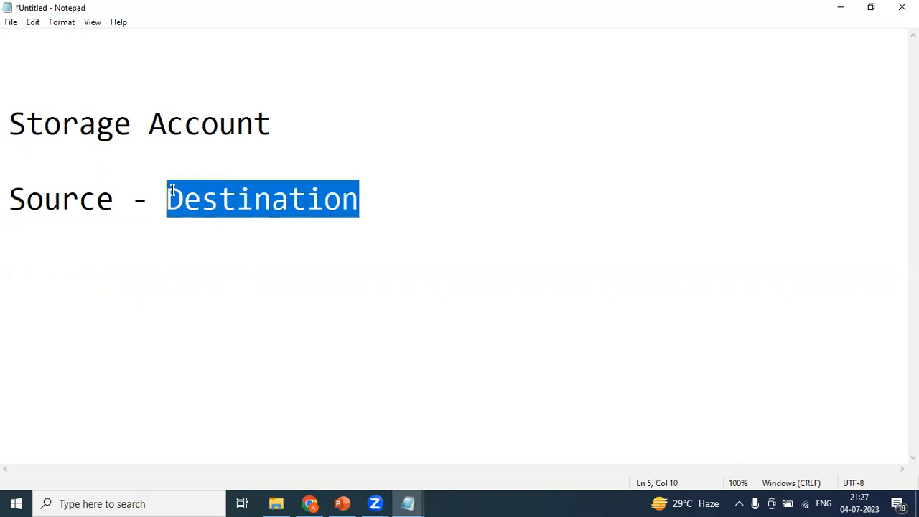
click(118, 201)
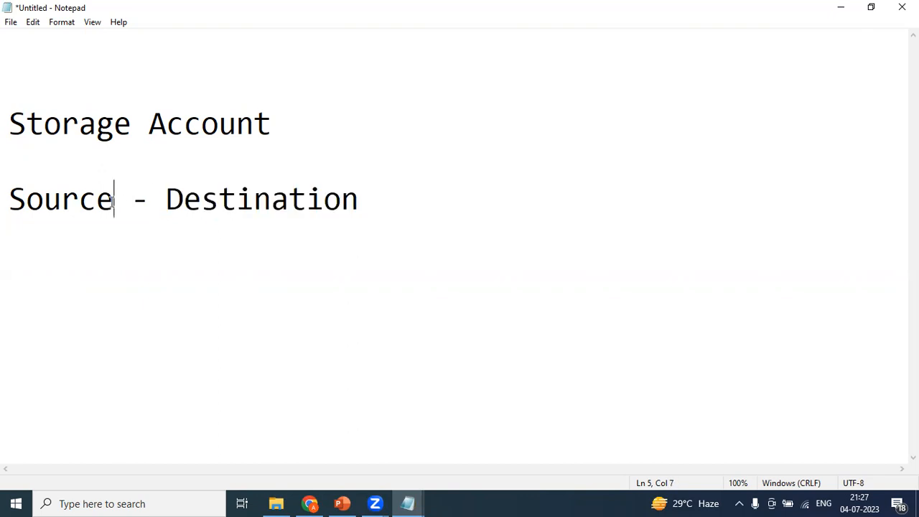
drag(119, 208, 6, 202)
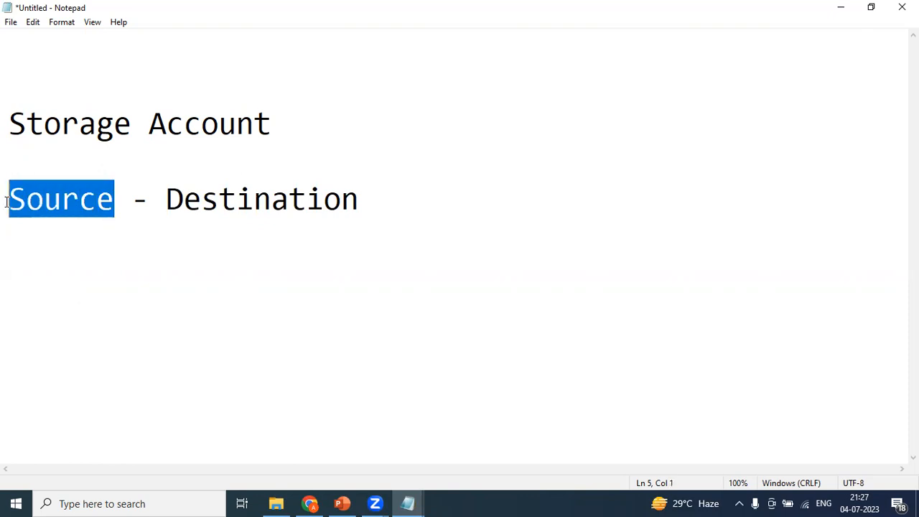
drag(6, 202, 50, 247)
click(50, 246)
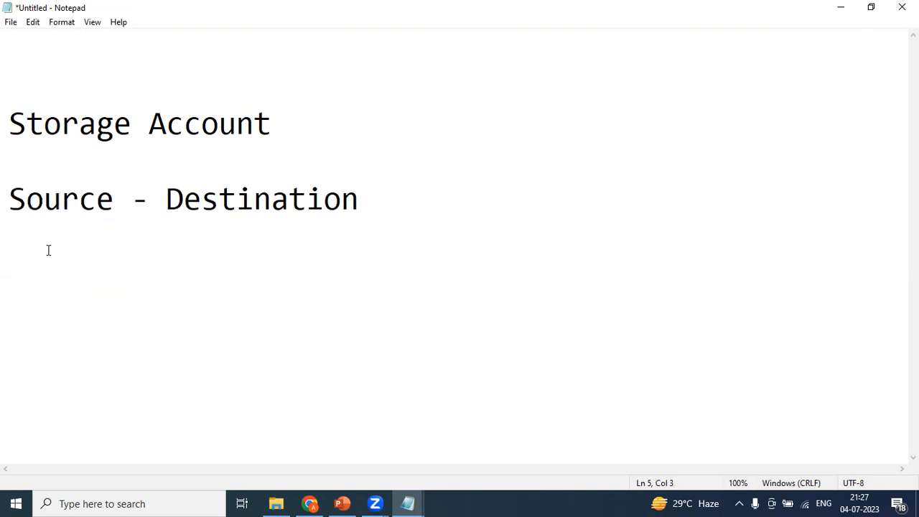
Insert 'Data factory' on a new line under Storage Account
key(Home)
click(23, 146)
key(Return)
key(Return)
click(17, 146)
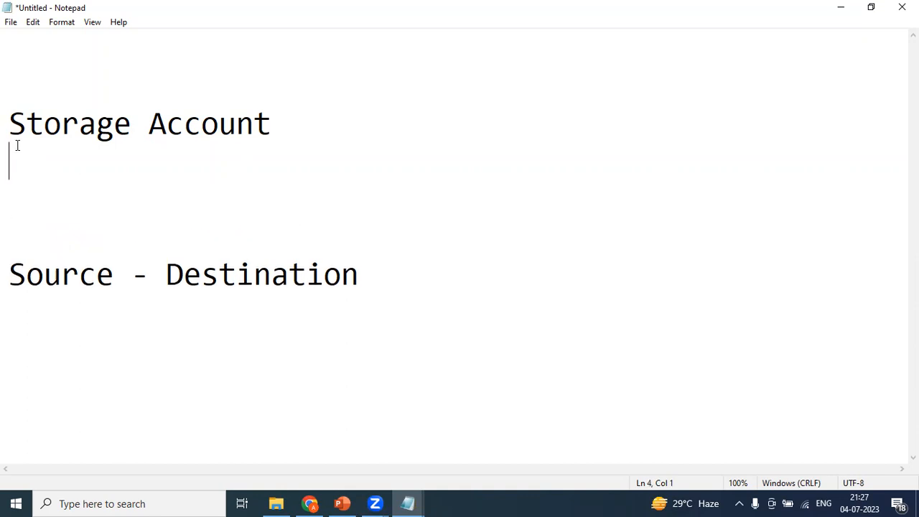
text(Data factory)
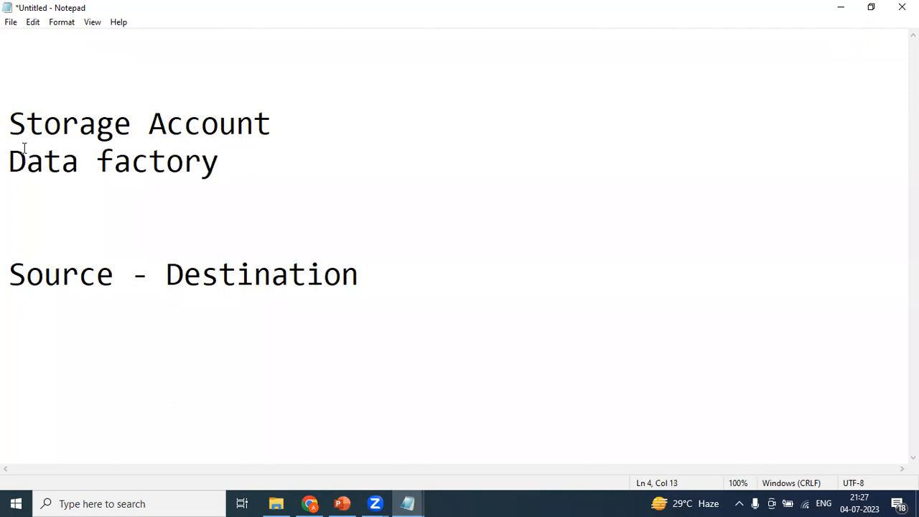
Highlight the Storage Account and Data factory lines, then the Data factory line, while explaining
drag(222, 170, 6, 135)
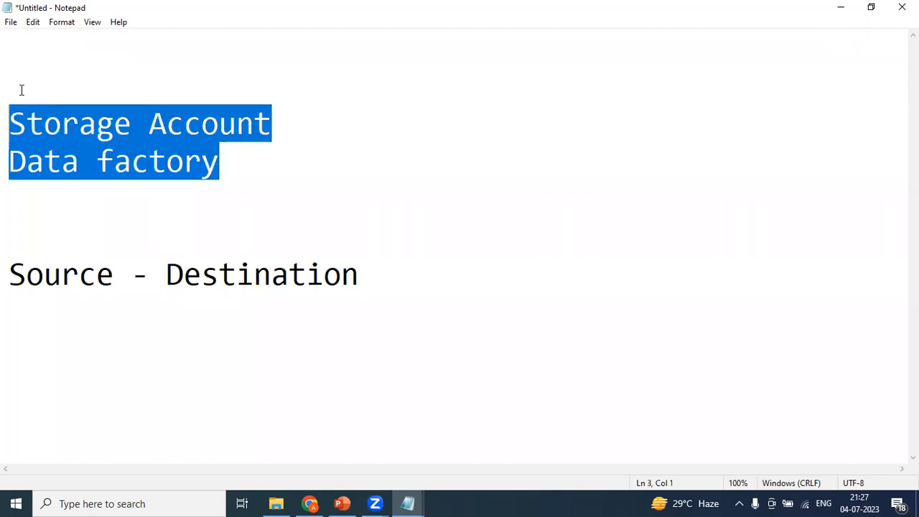
click(41, 65)
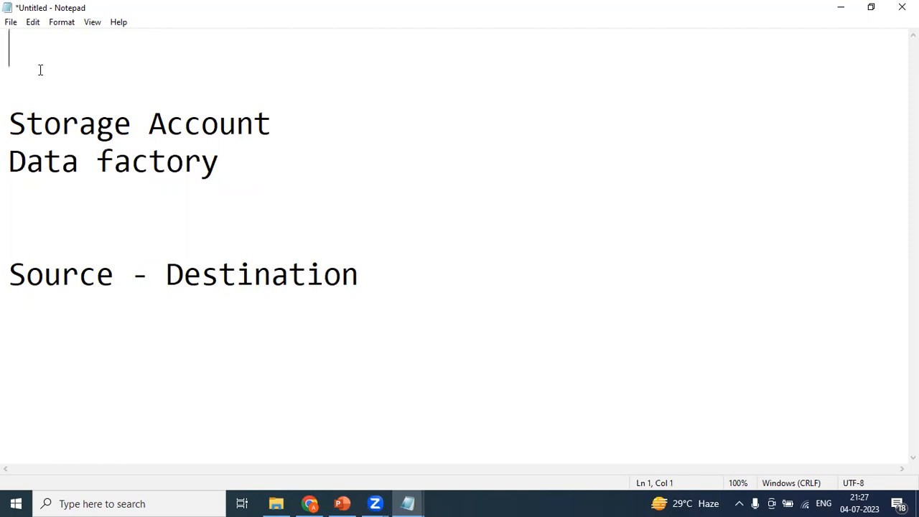
drag(226, 168, 6, 130)
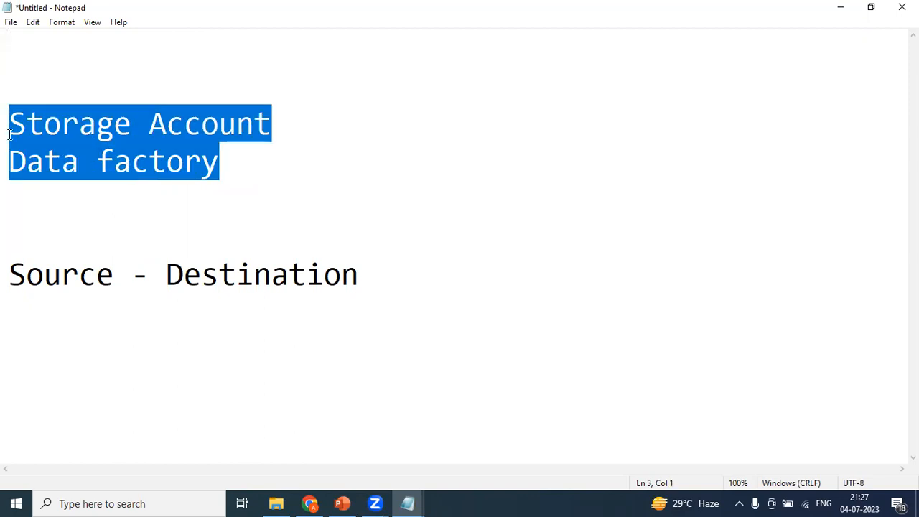
click(148, 201)
click(242, 169)
drag(242, 169, 6, 175)
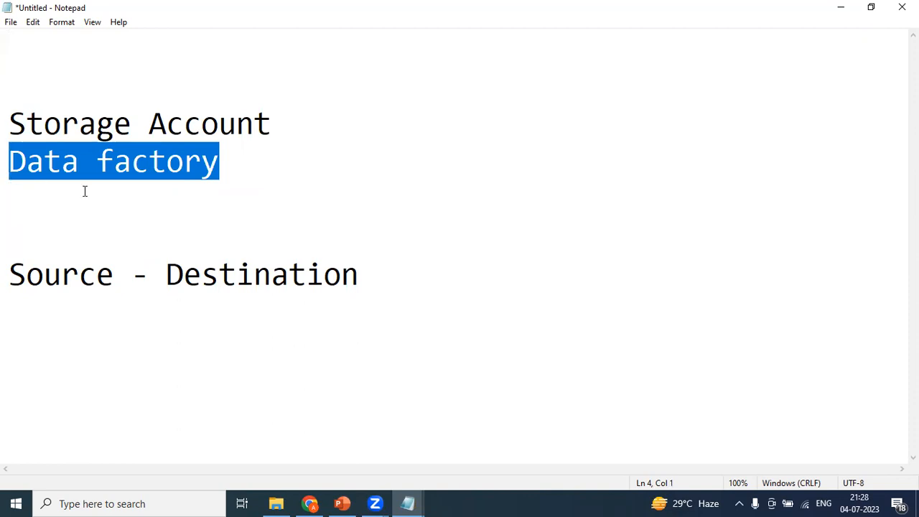
click(205, 198)
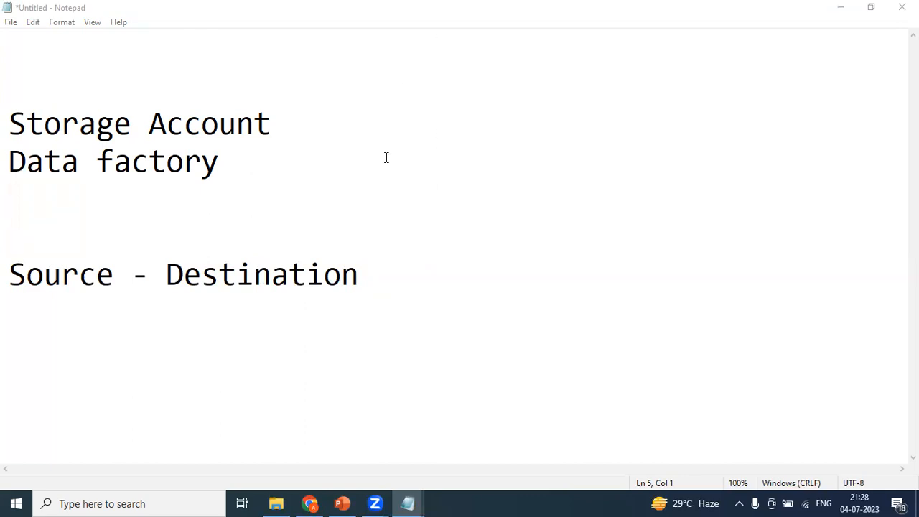
Delete one blank line above Source - Destination
click(158, 236)
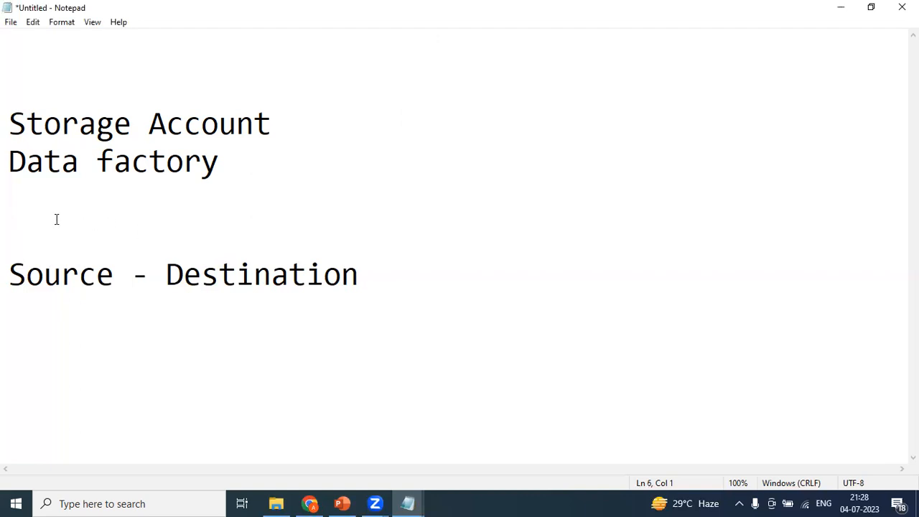
key(BackSpace)
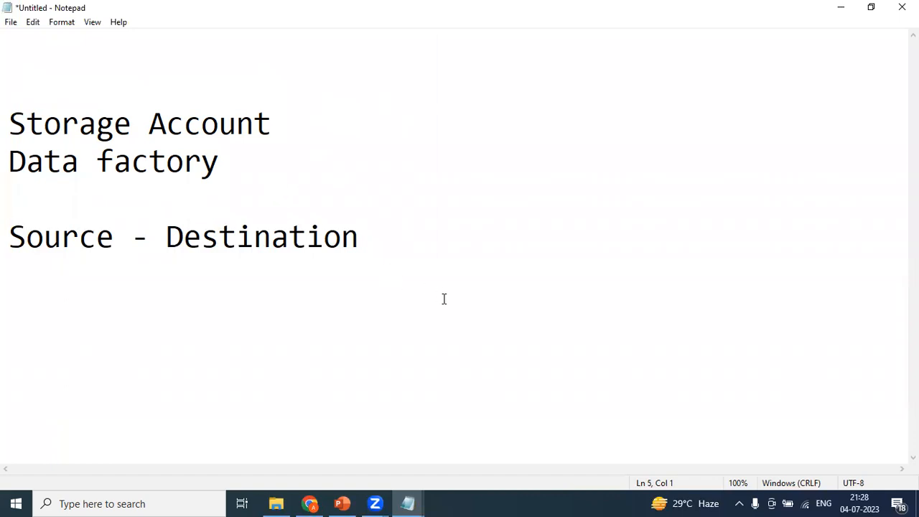
click(310, 504)
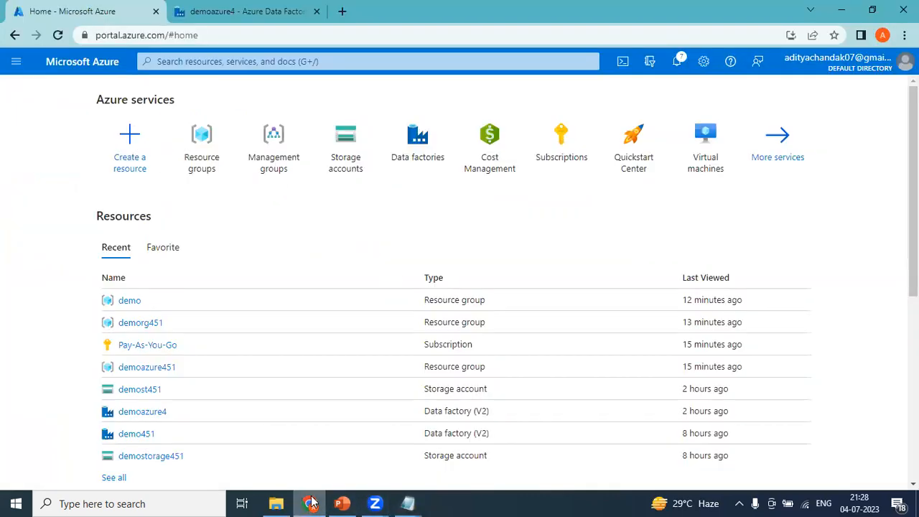
Start a new resource group and name it 'demorgfirstpipeline', fixing typos
click(205, 162)
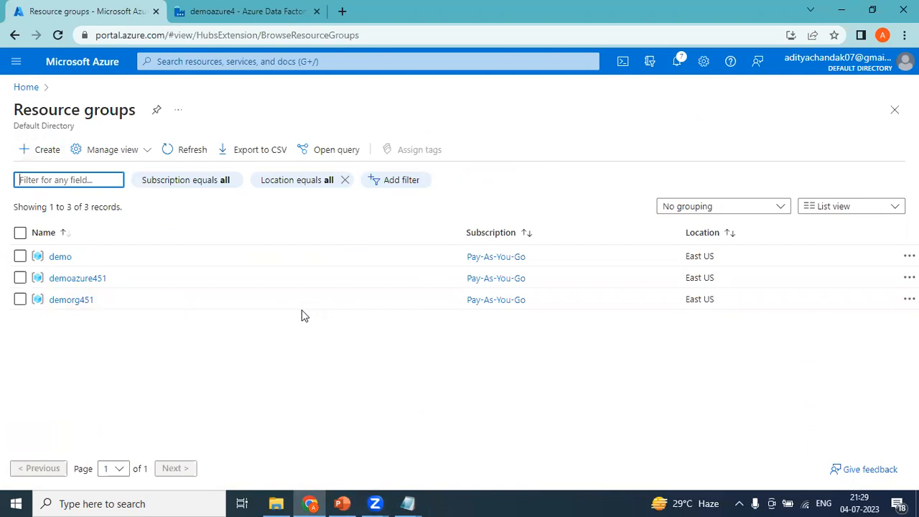
click(48, 150)
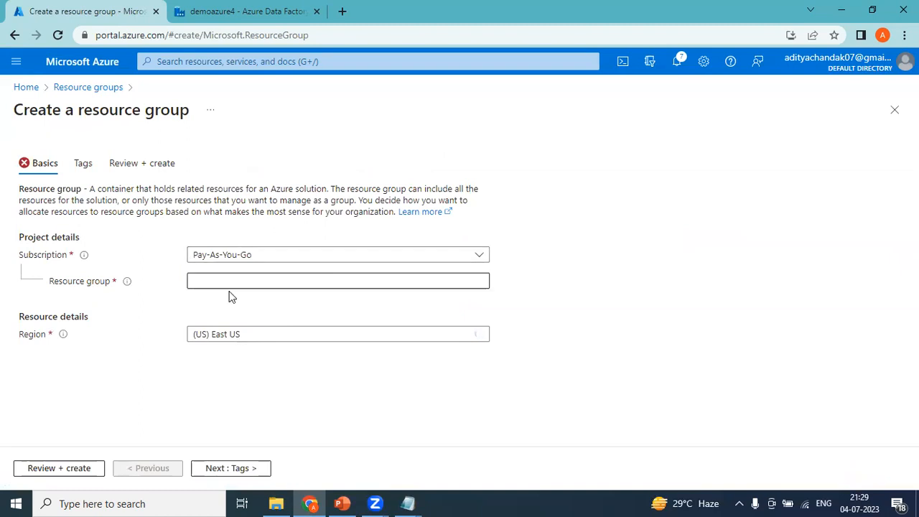
click(231, 281)
text(demo)
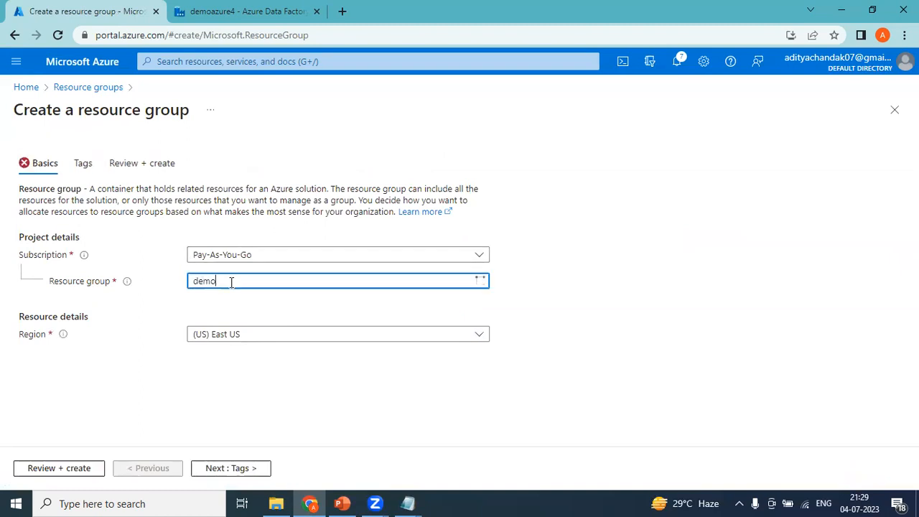
text(rgfilstpipeo)
key(BackSpace)
text(line)
click(231, 281)
key(BackSpace)
text(r)
click(650, 293)
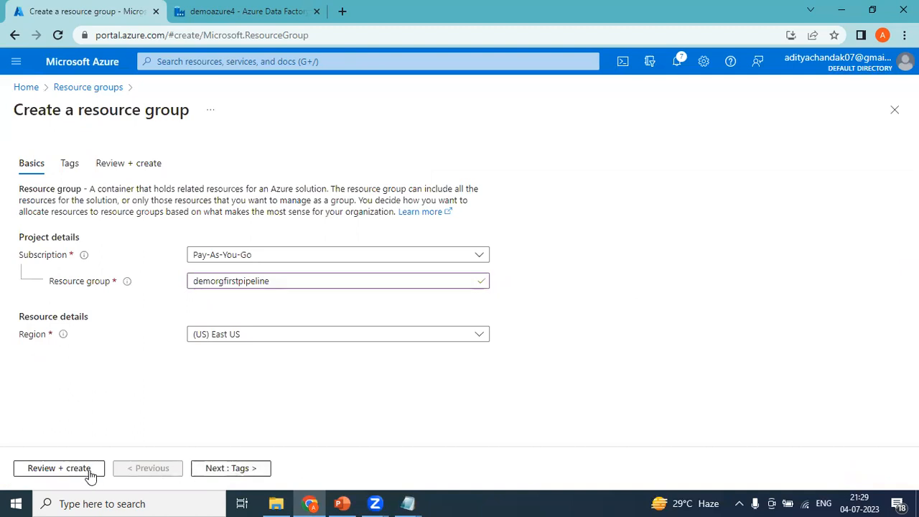
Review and create the demorgfirstpipeline resource group, then dismiss the notification
click(59, 468)
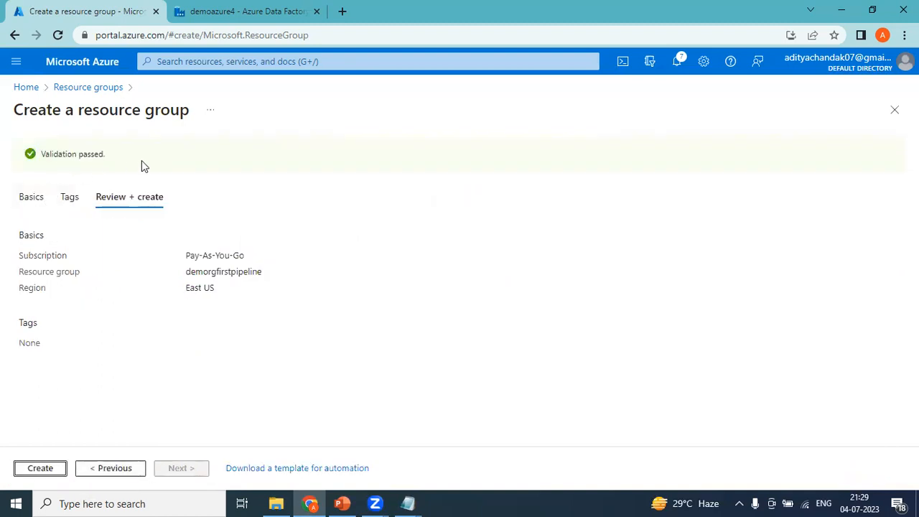
click(42, 468)
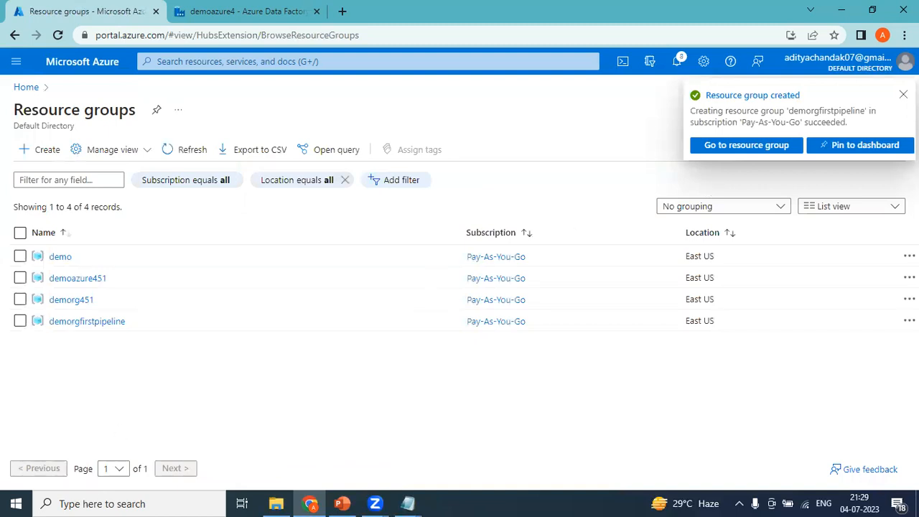
click(903, 95)
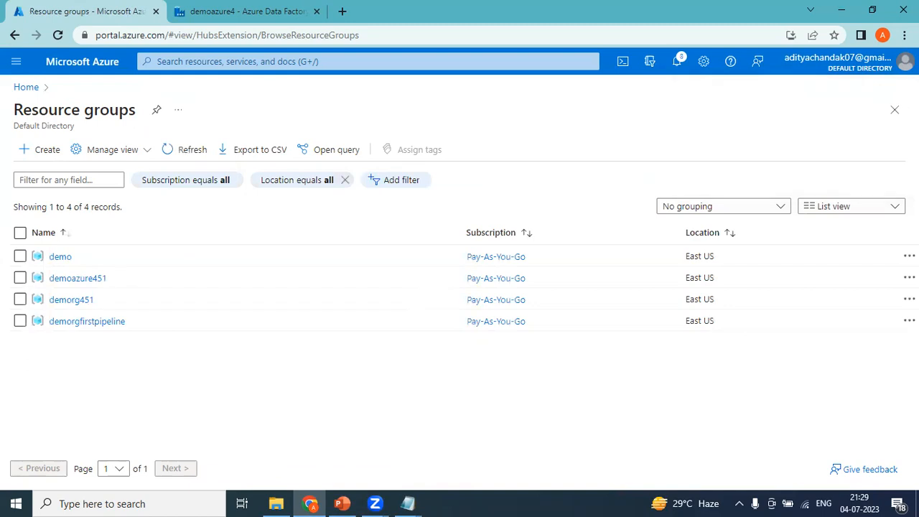
Open the empty demorgfirstpipeline resource group, then go back to the portal Home page
click(87, 324)
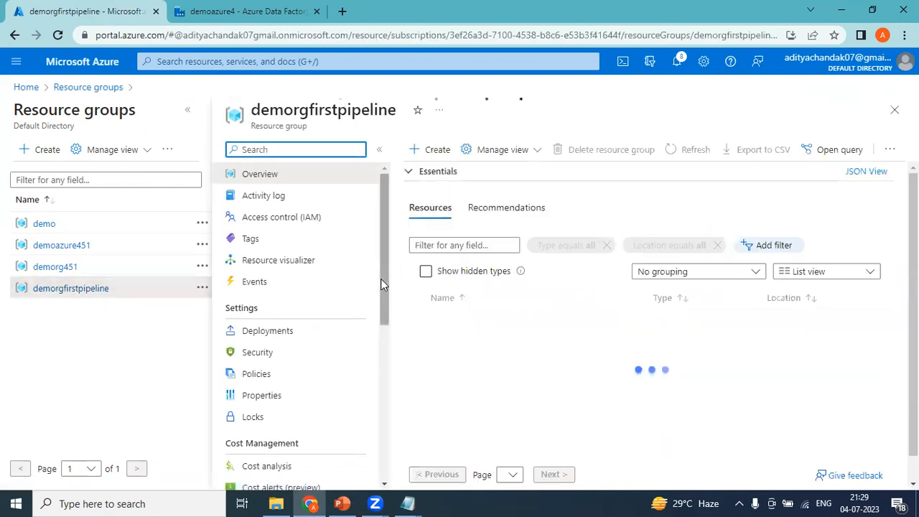
click(33, 86)
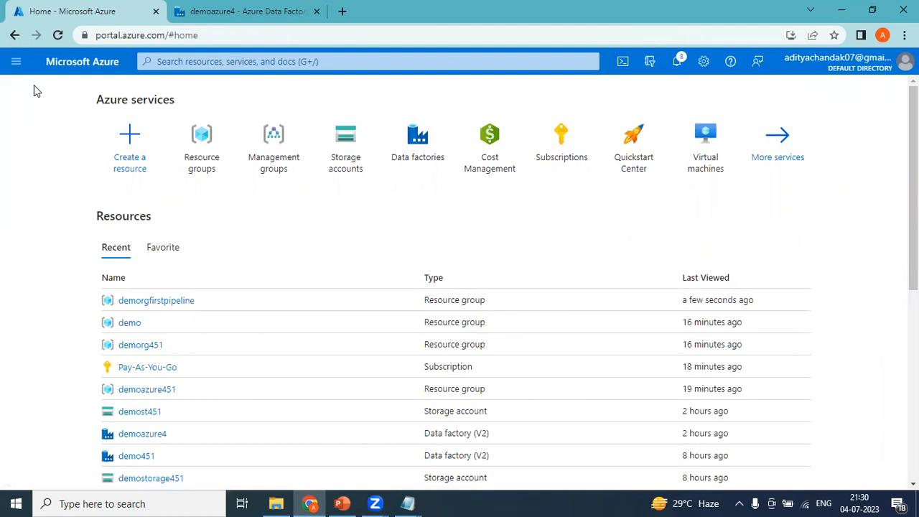
mouse_move(408, 502)
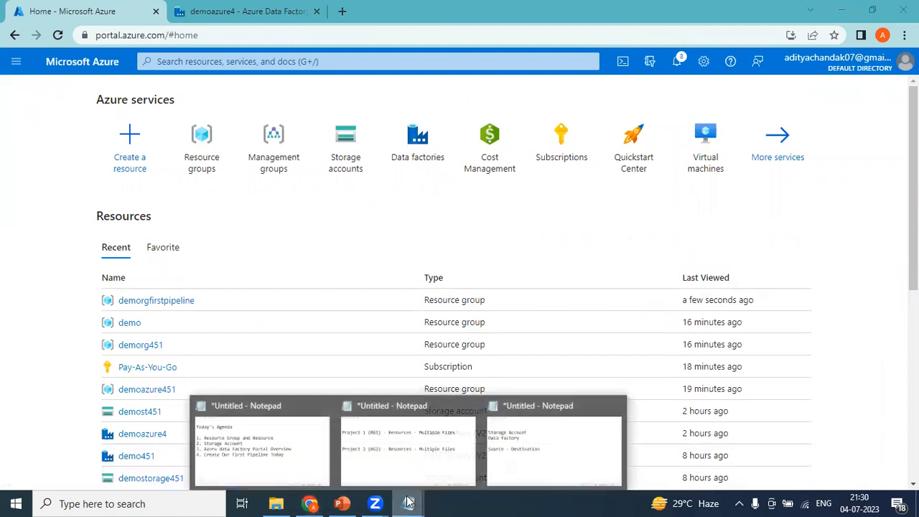
click(544, 439)
click(287, 125)
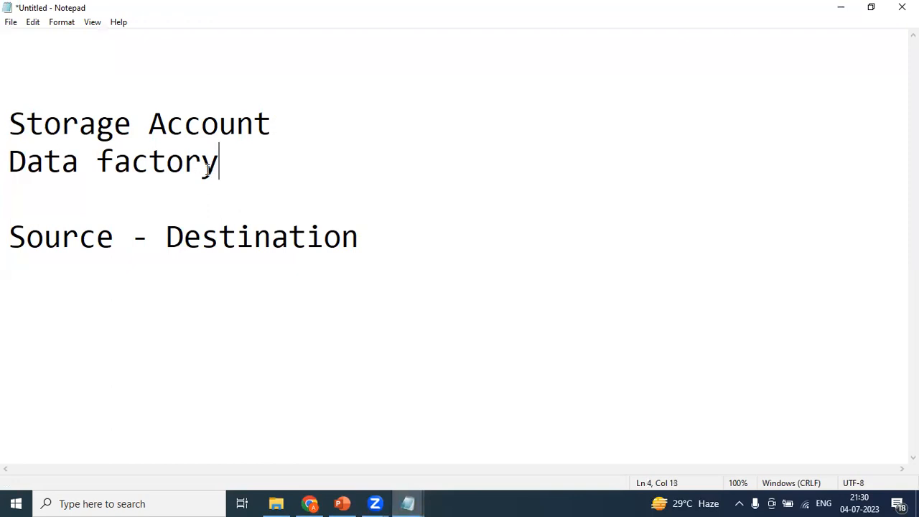
drag(215, 163, 7, 163)
click(297, 123)
drag(297, 122, 6, 115)
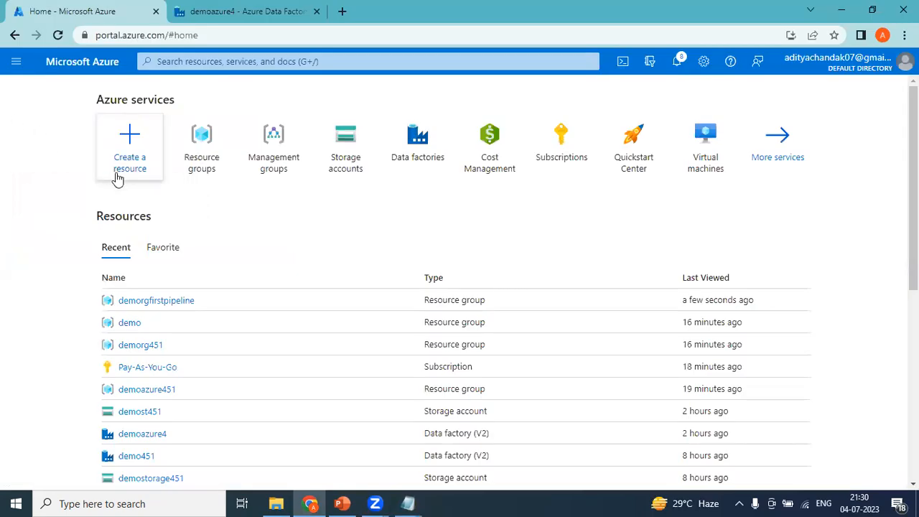
Go to Storage accounts from Home and start creating a new storage account
click(246, 65)
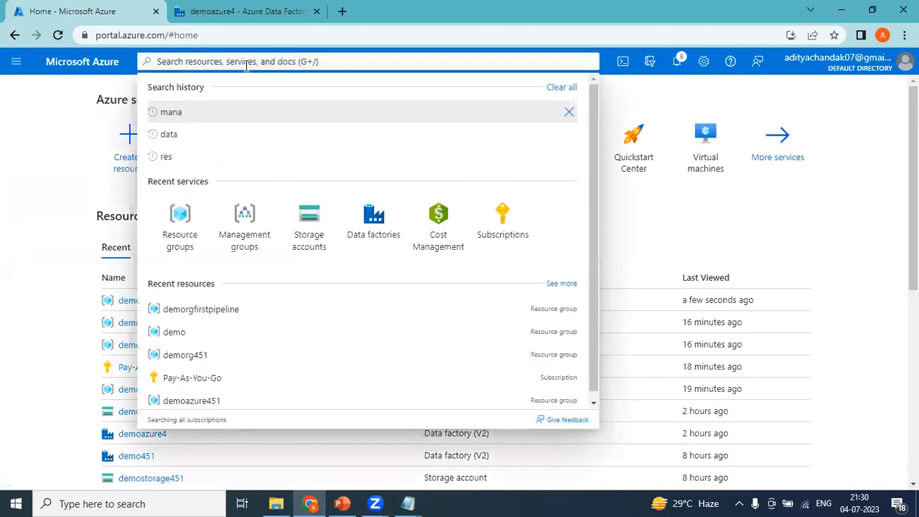
click(44, 158)
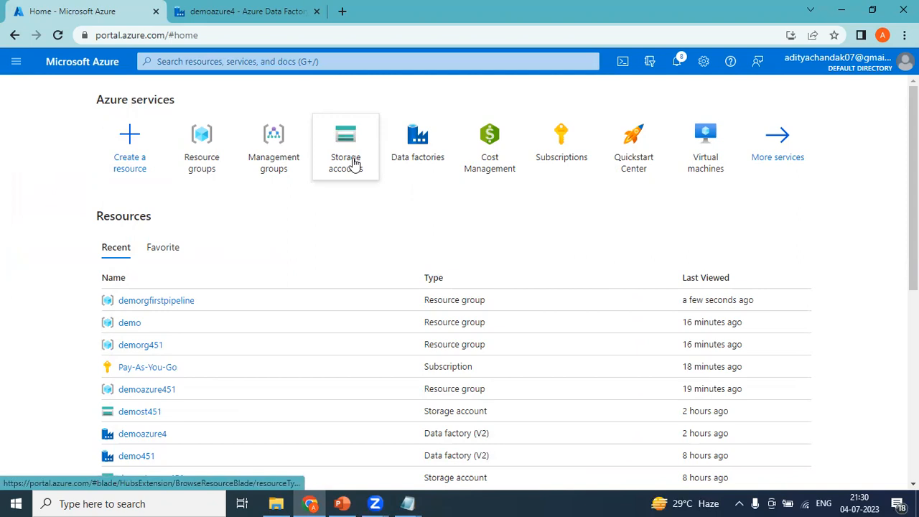
mouse_move(353, 164)
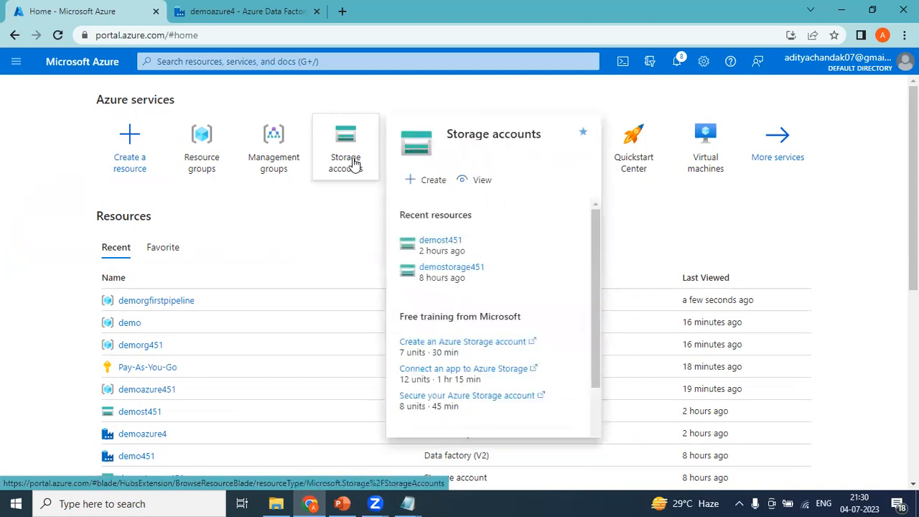
click(354, 163)
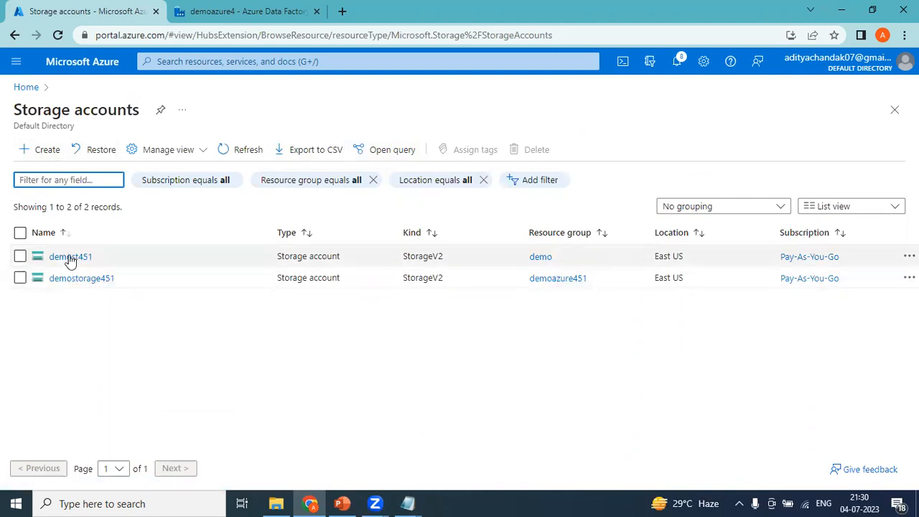
click(45, 155)
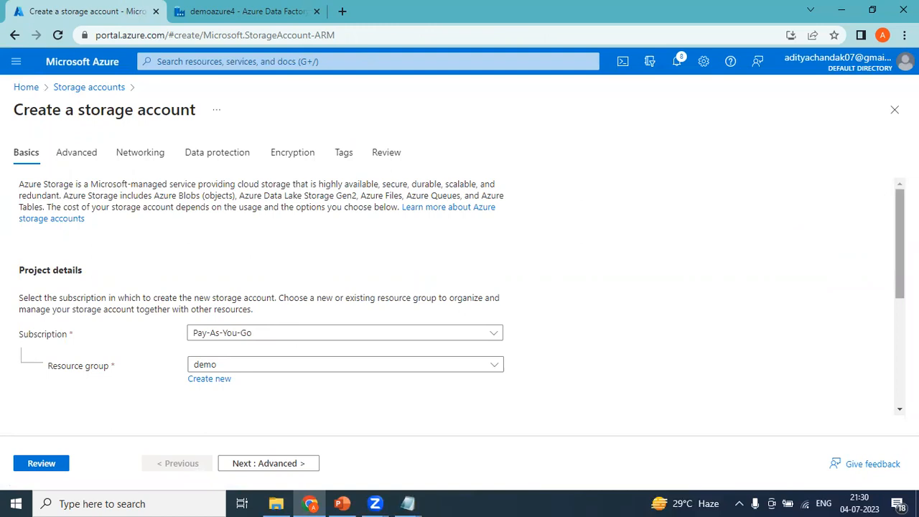
Set the storage account's resource group to demorgfirstpipeline
drag(898, 210, 898, 231)
click(333, 312)
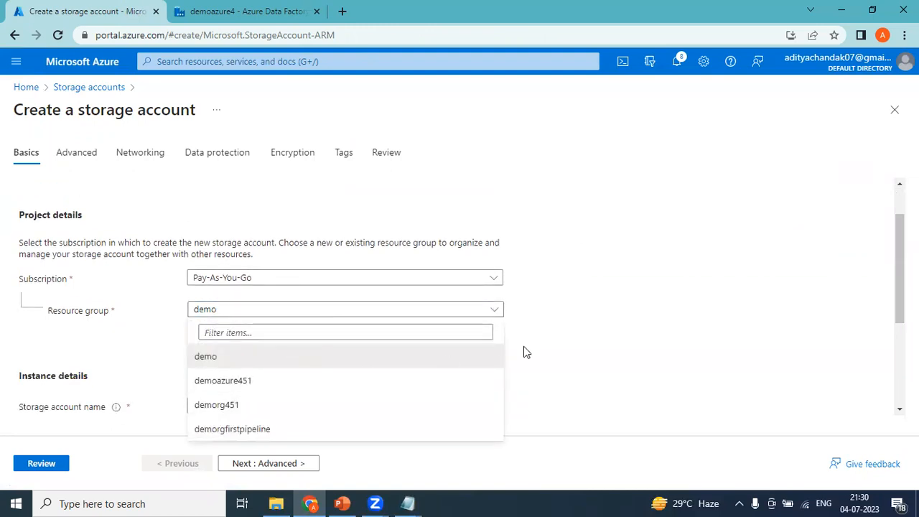
click(634, 313)
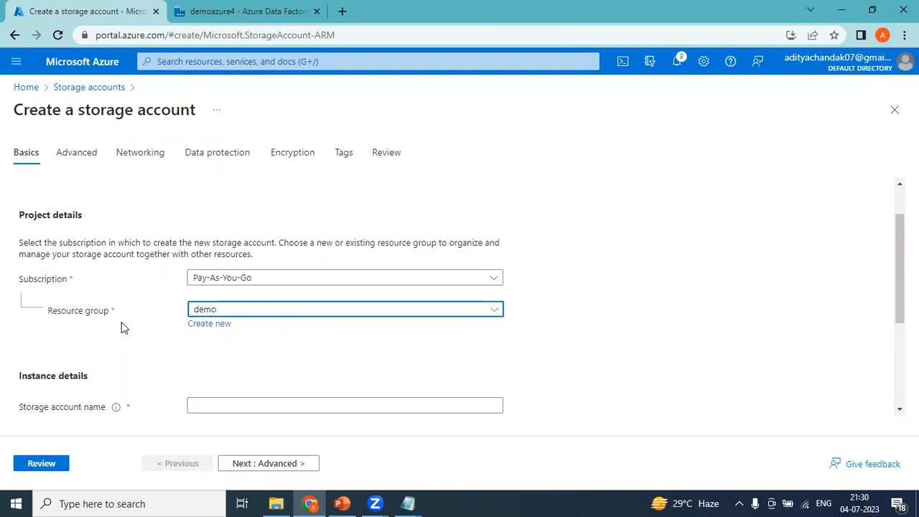
click(215, 315)
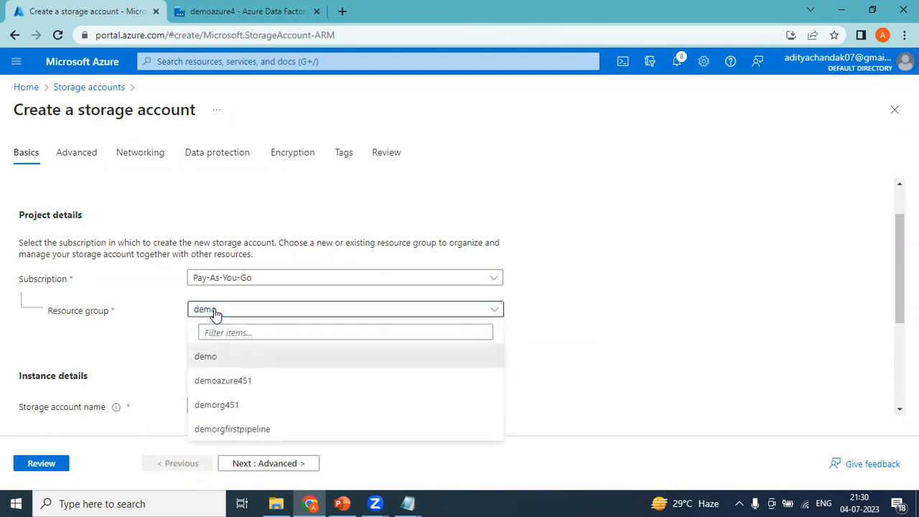
click(214, 433)
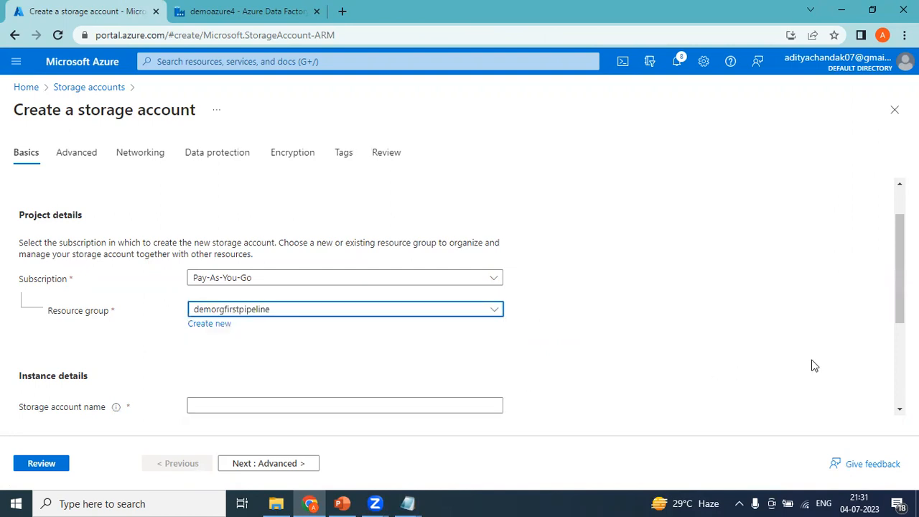
Name the storage account 'demostoragefirstpipeline'
scroll(890, 347, down, 3)
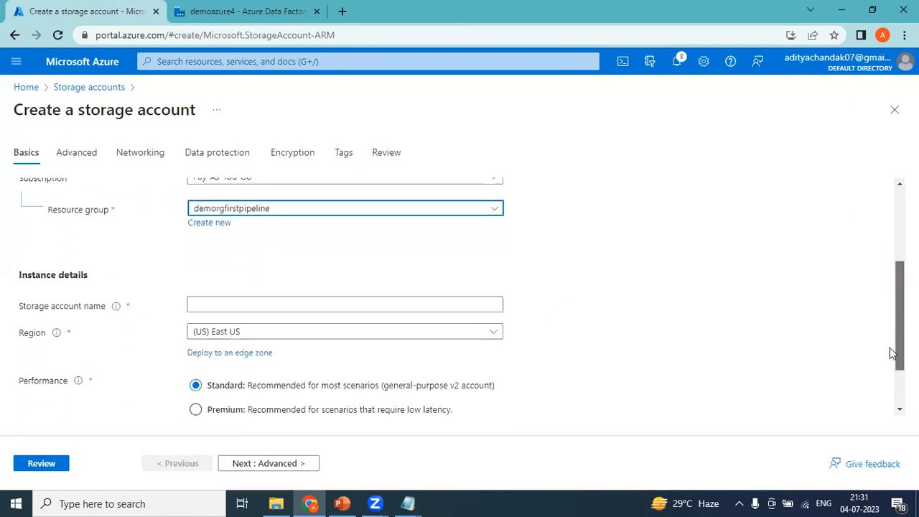
scroll(889, 387, up, 4)
scroll(561, 348, down, 1)
click(244, 375)
text(dem)
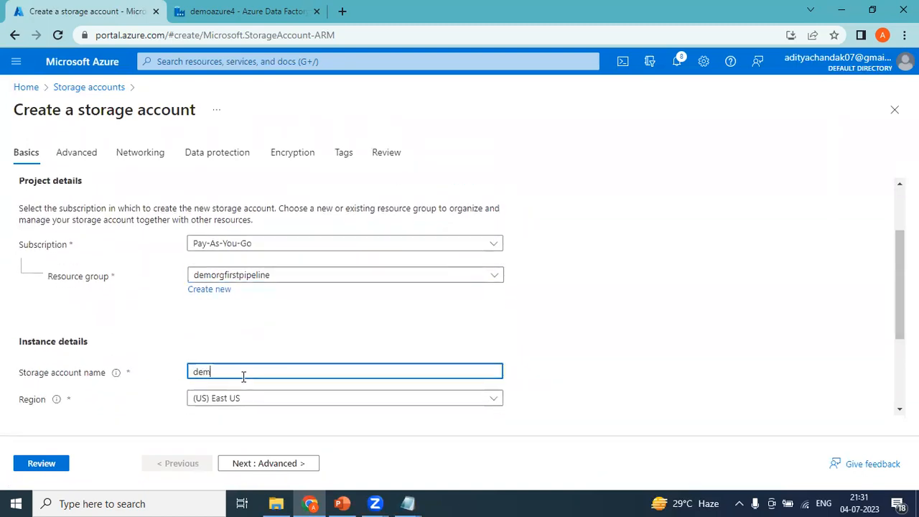
text(ostorage)
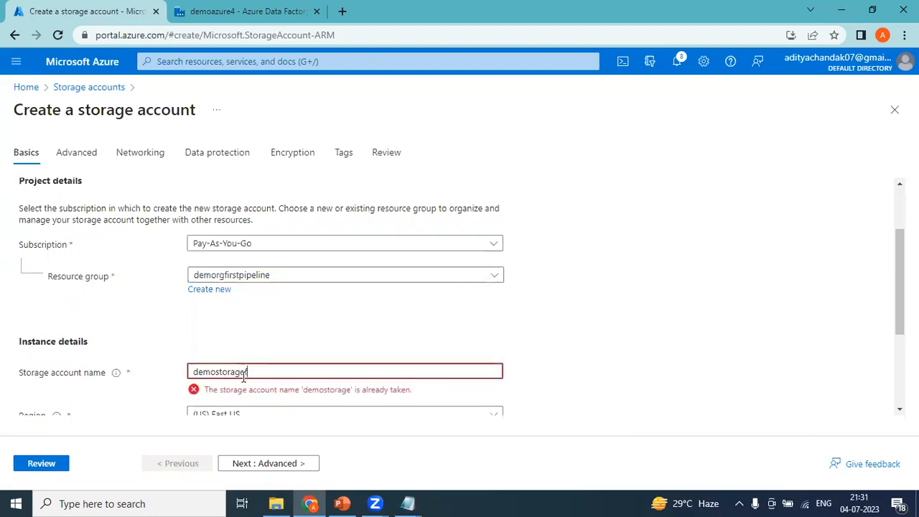
text(firstpipeline)
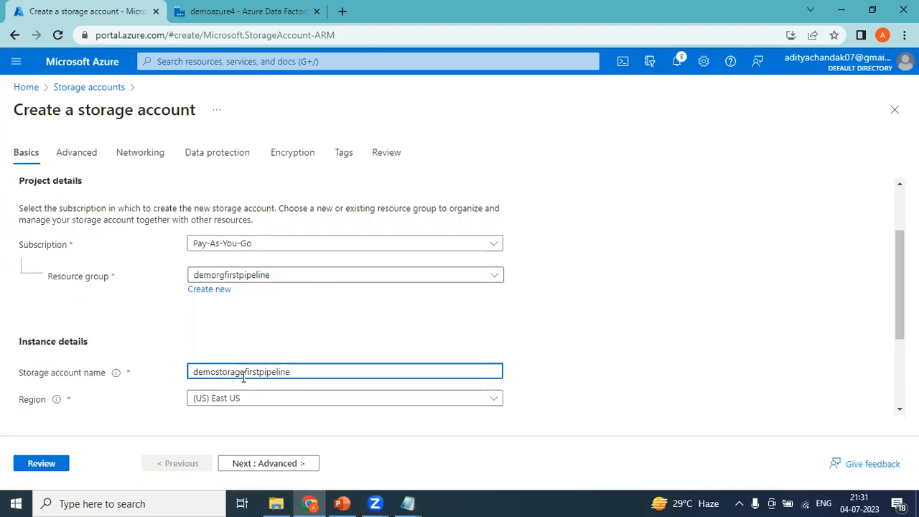
click(772, 397)
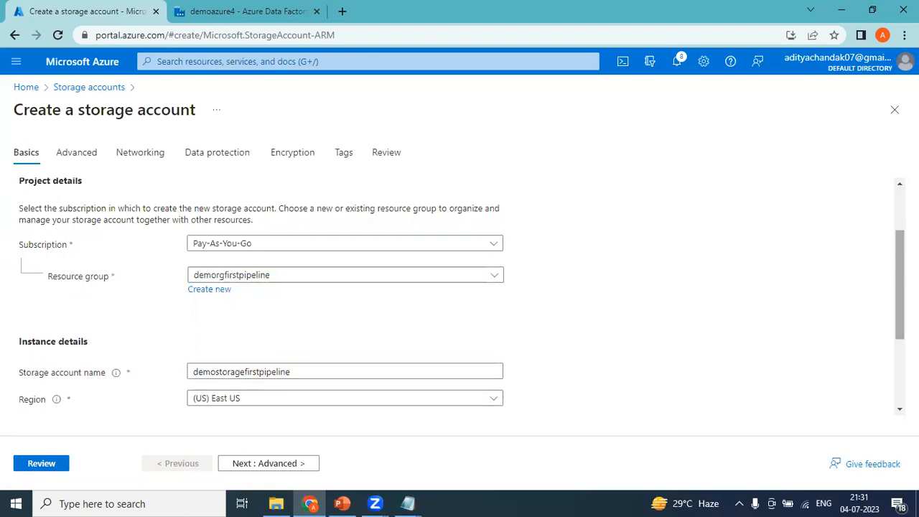
Set redundancy to Locally-redundant storage (LRS)
scroll(773, 397, down, 3)
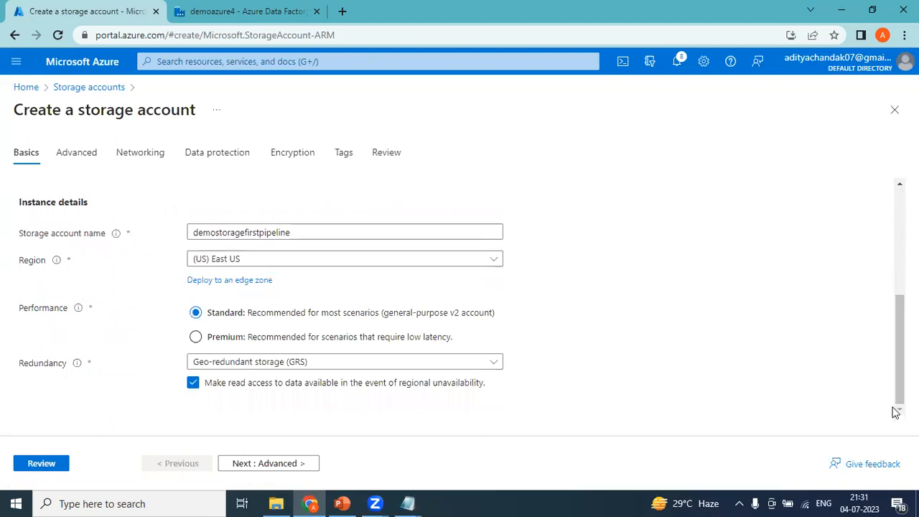
click(390, 364)
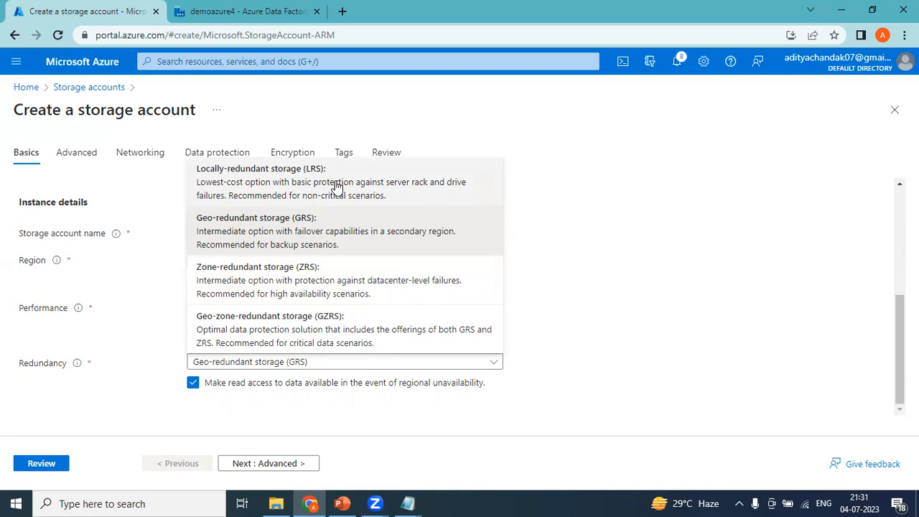
click(291, 188)
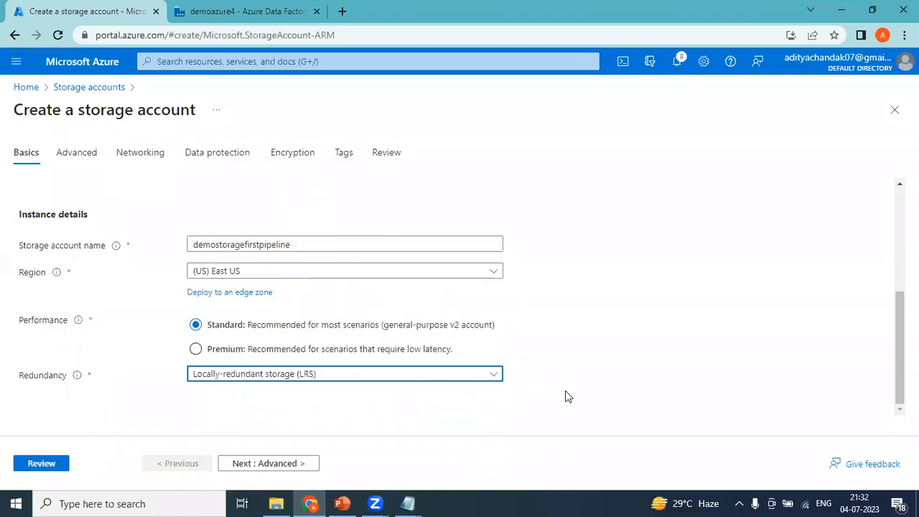
mouse_move(900, 352)
mouse_down()
mouse_move(900, 248)
mouse_move(899, 355)
mouse_up()
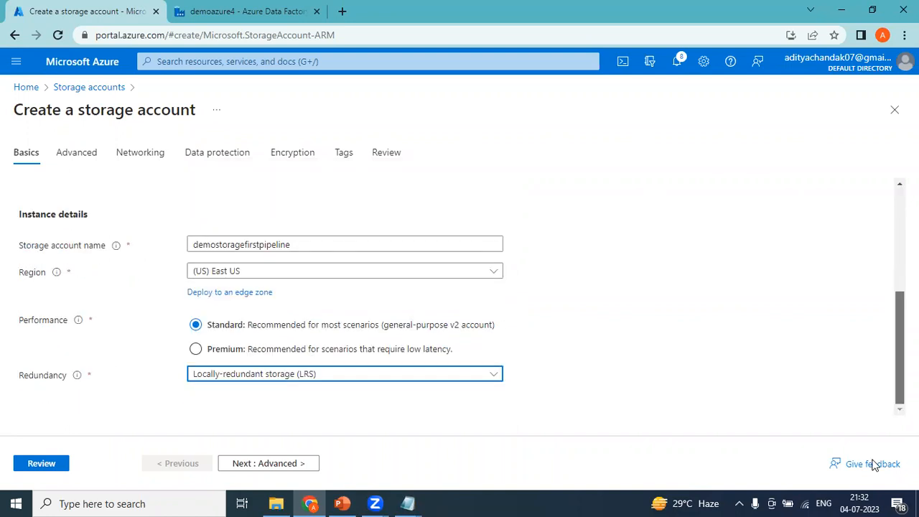
Set the storage account's access tier to Cool on the Advanced tab
click(252, 463)
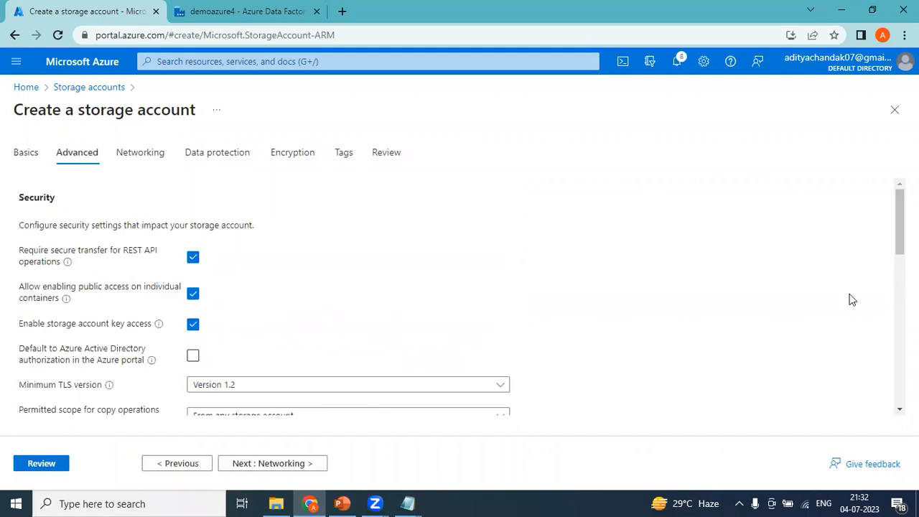
drag(899, 221, 898, 397)
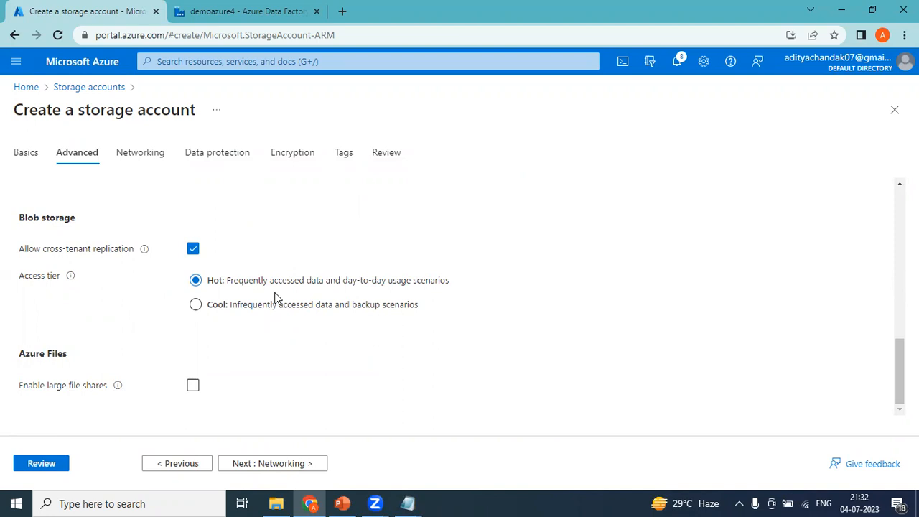
click(196, 305)
Move through Networking, Data protection, Encryption and Tags to the Review step
click(244, 465)
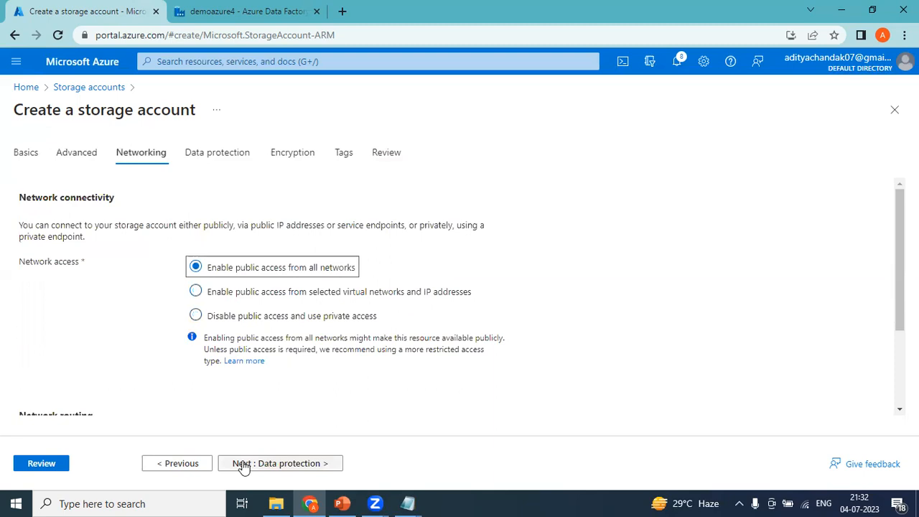
click(244, 466)
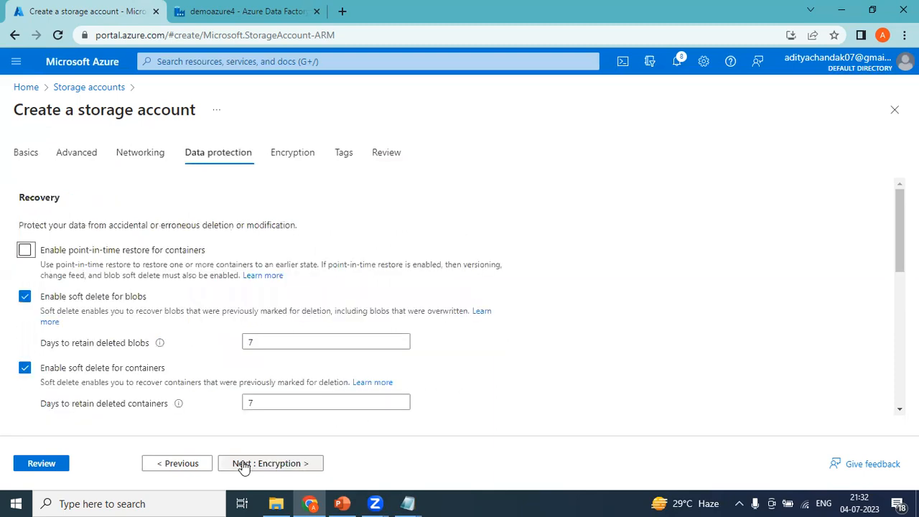
click(244, 465)
click(244, 464)
click(244, 465)
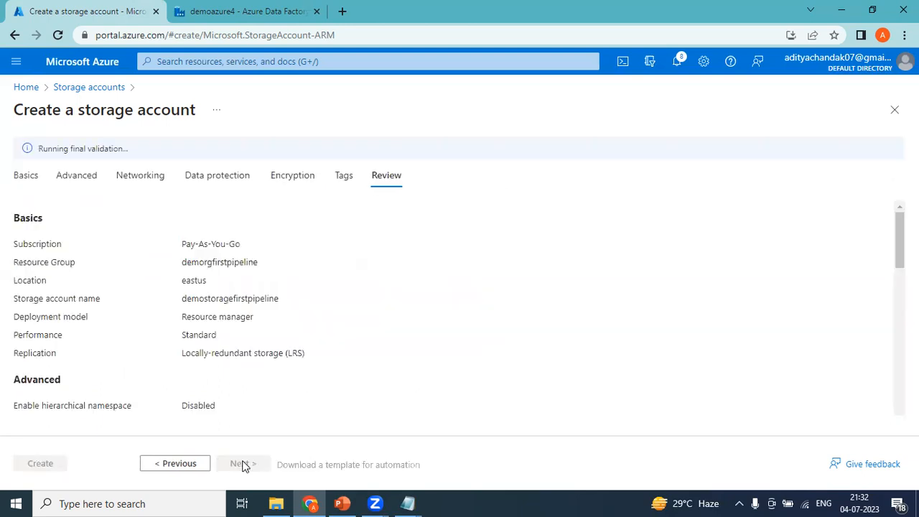
Create the demostoragefirstpipeline storage account from the Review page
mouse_move(898, 228)
mouse_down()
mouse_move(898, 383)
mouse_move(898, 224)
mouse_up()
click(49, 466)
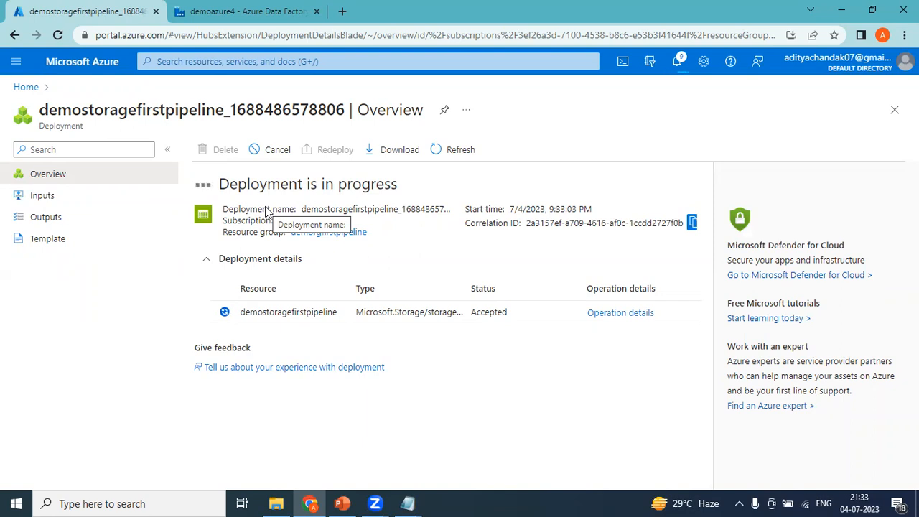
View the emp file's id and name records from Azure_Training, then close it
click(277, 501)
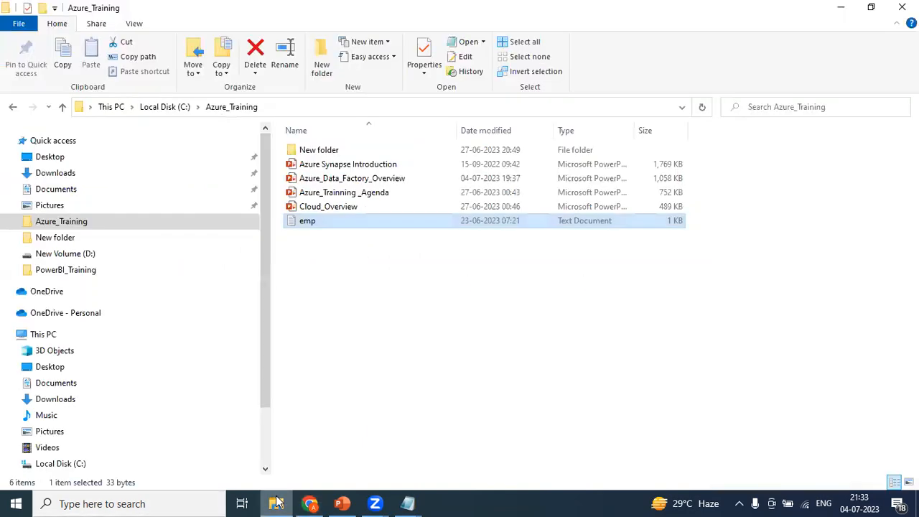
double_click(309, 223)
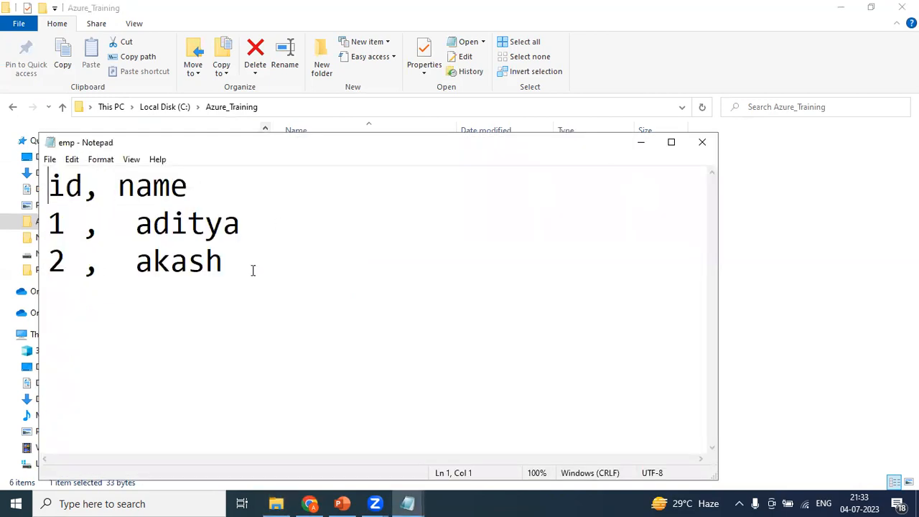
click(700, 150)
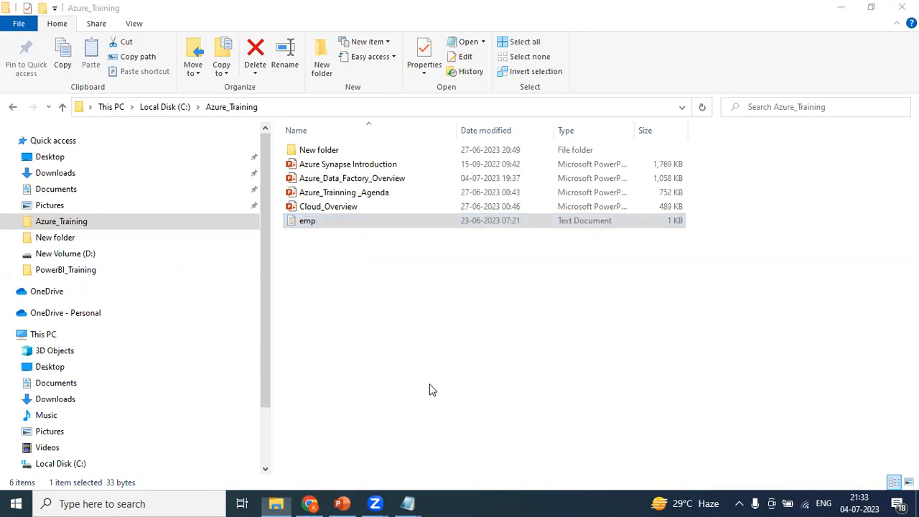
key(super)
Highlight Source and Destination in the notes, then return to the Azure_Training folder
mouse_move(406, 503)
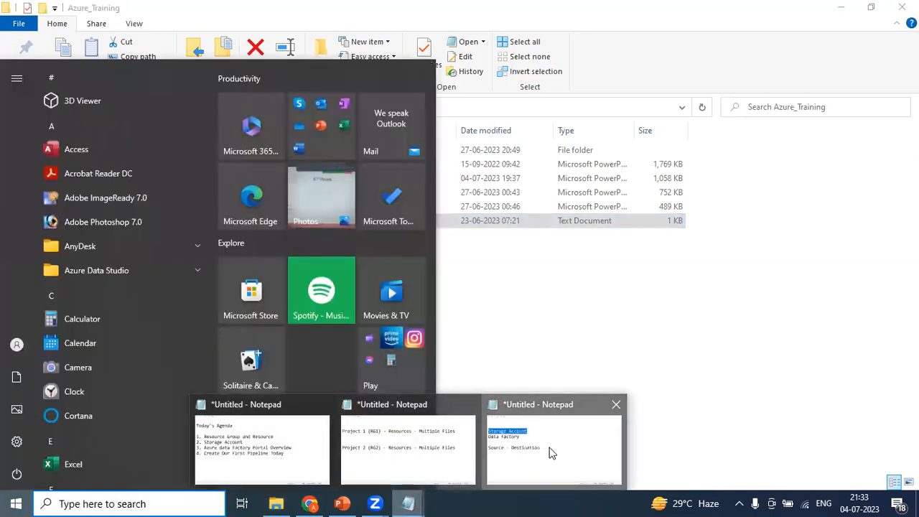
click(551, 453)
click(142, 208)
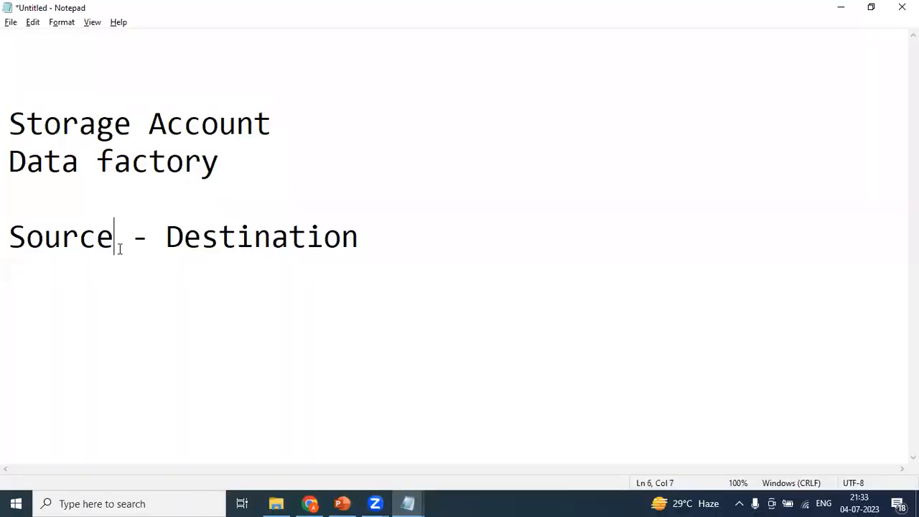
drag(119, 248, 6, 237)
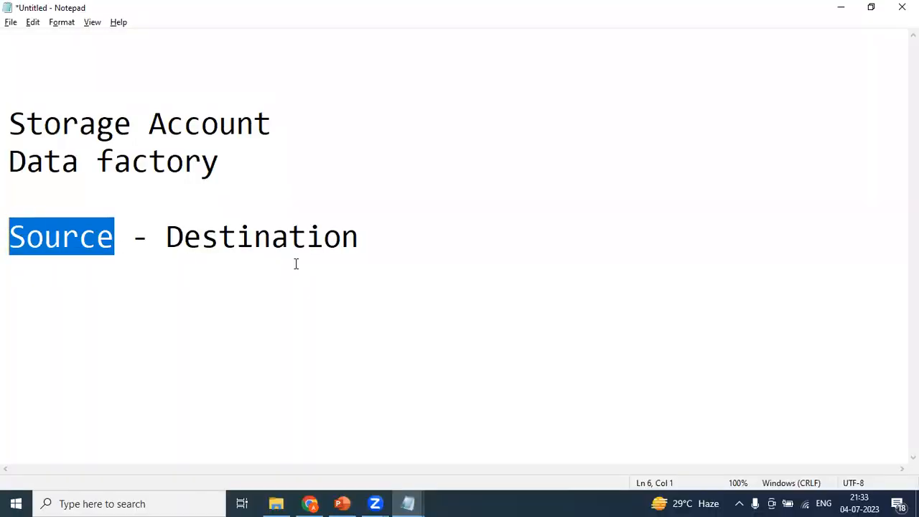
drag(366, 247, 169, 238)
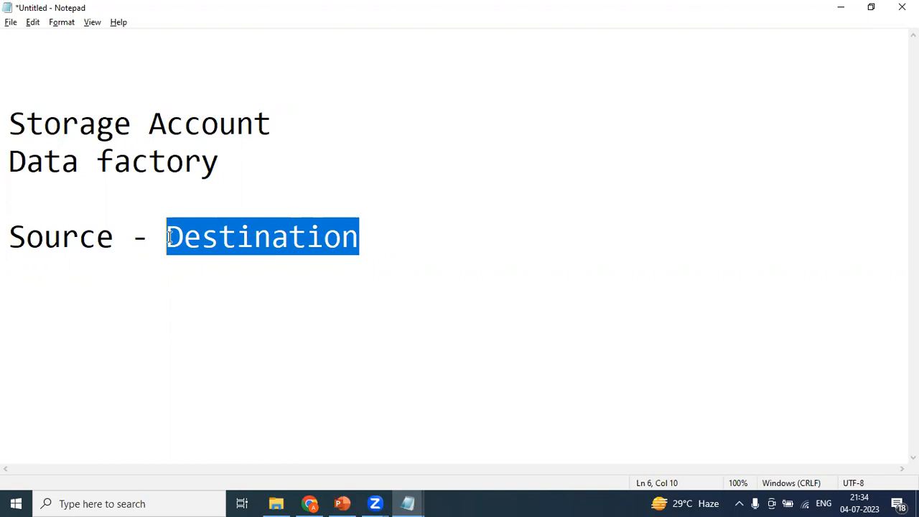
key(alt+Tab)
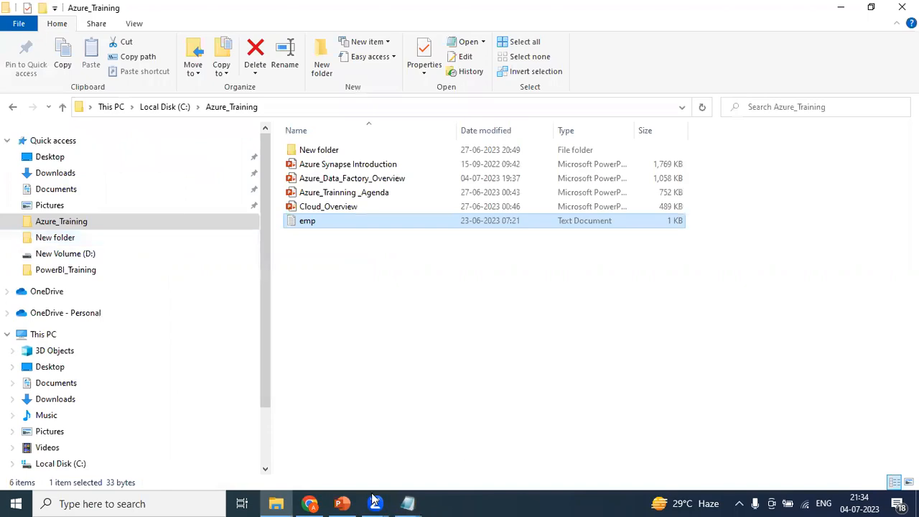
Go through Home and the demorgfirstpipeline resource group to the demostoragefirstpipeline storage account
click(310, 503)
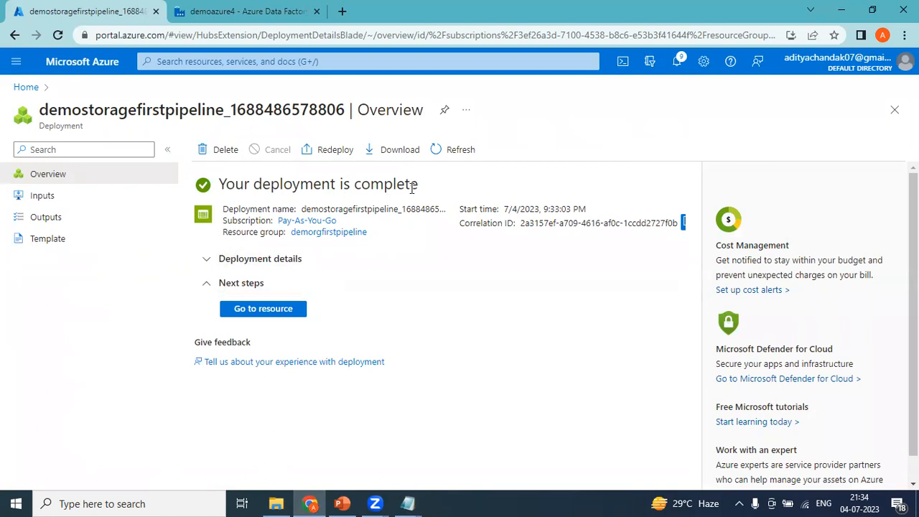
click(262, 311)
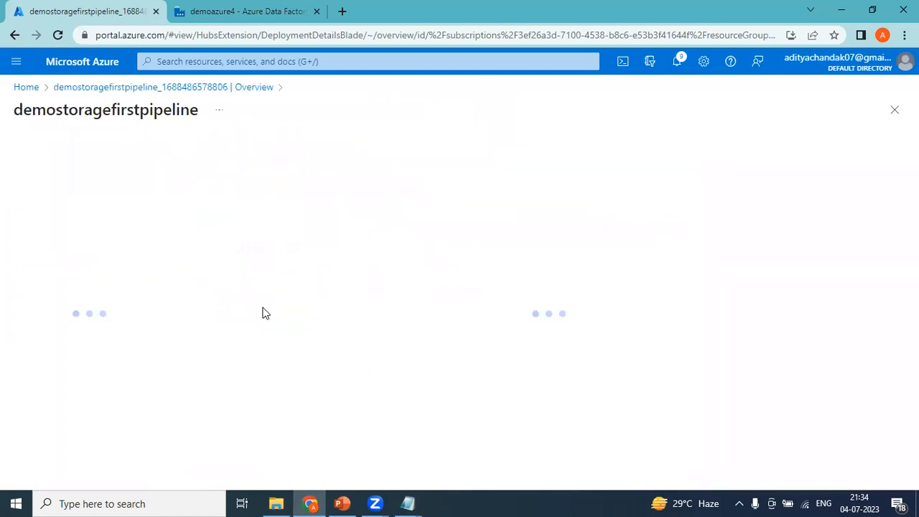
click(27, 88)
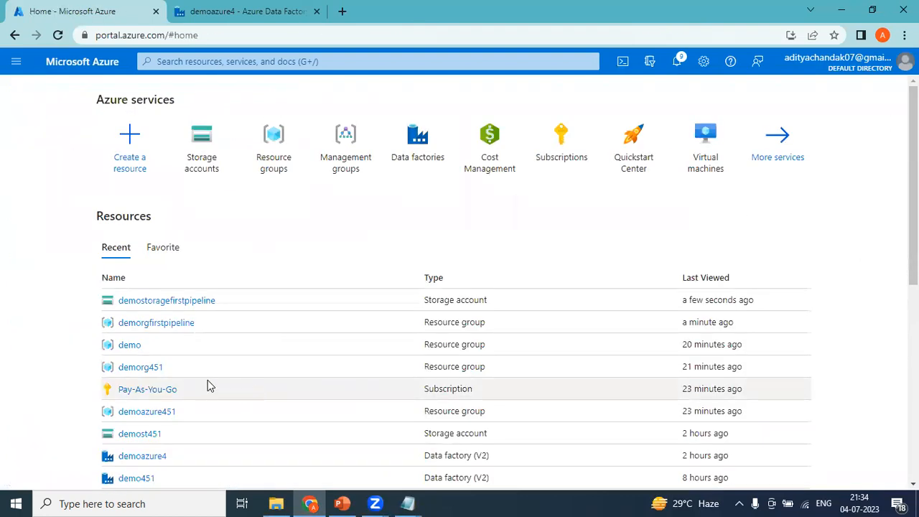
click(156, 324)
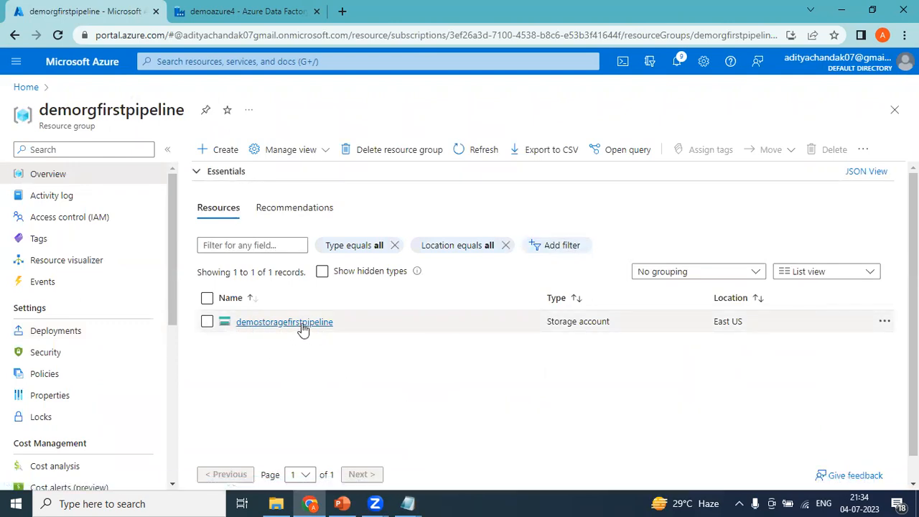
click(303, 325)
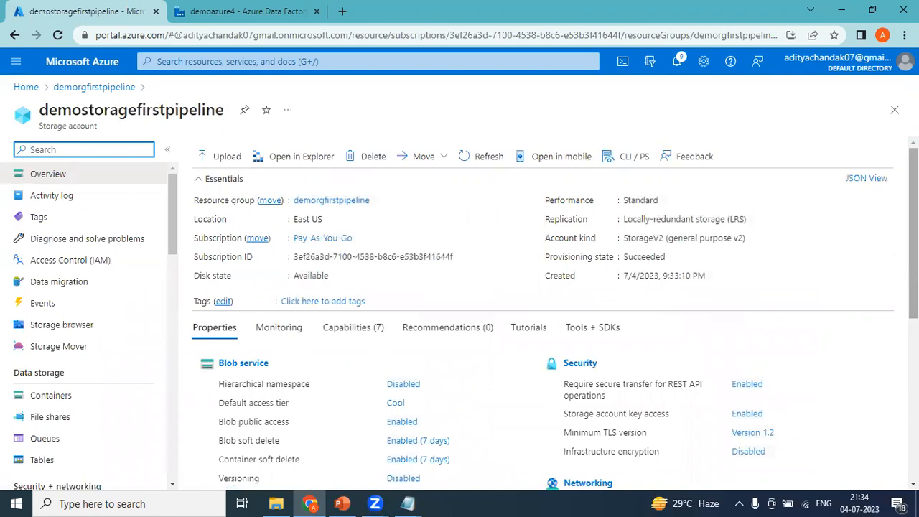
Scroll the storage account's menu and open its Containers page
scroll(555, 312, down, 5)
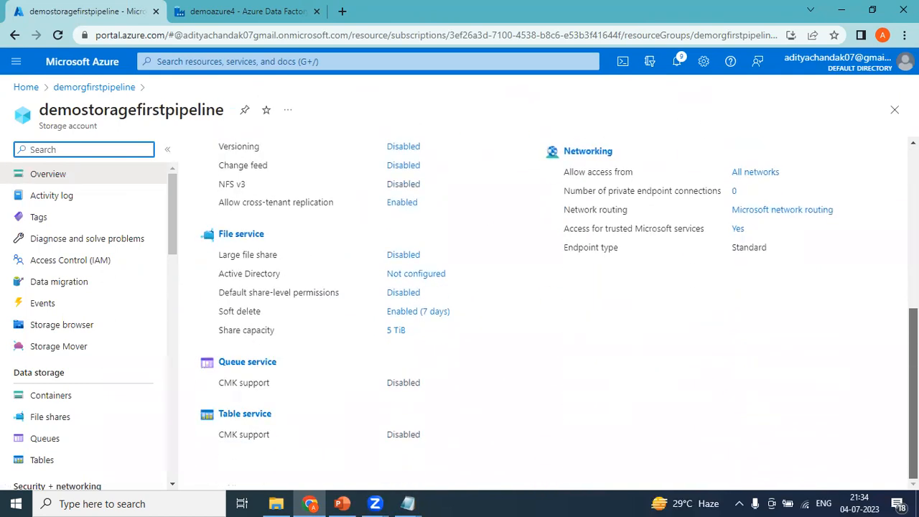
scroll(451, 298, up, 4)
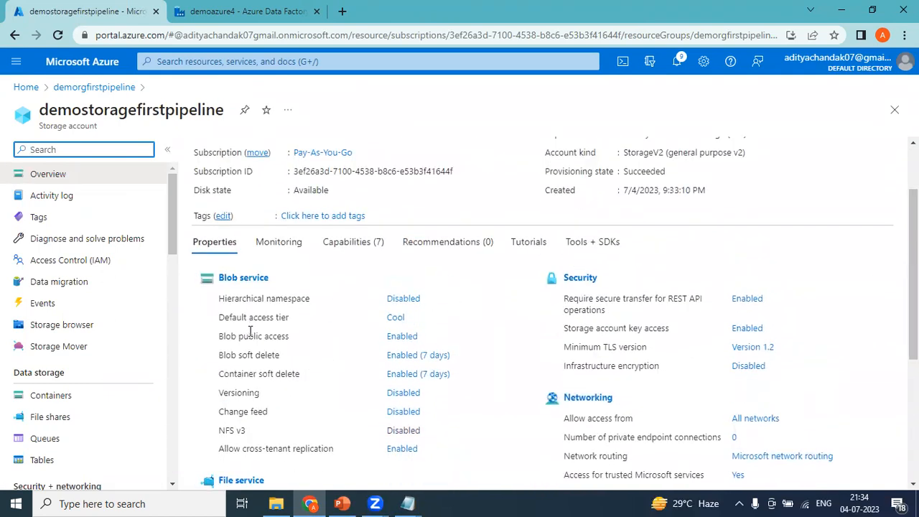
scroll(250, 330, down, 3)
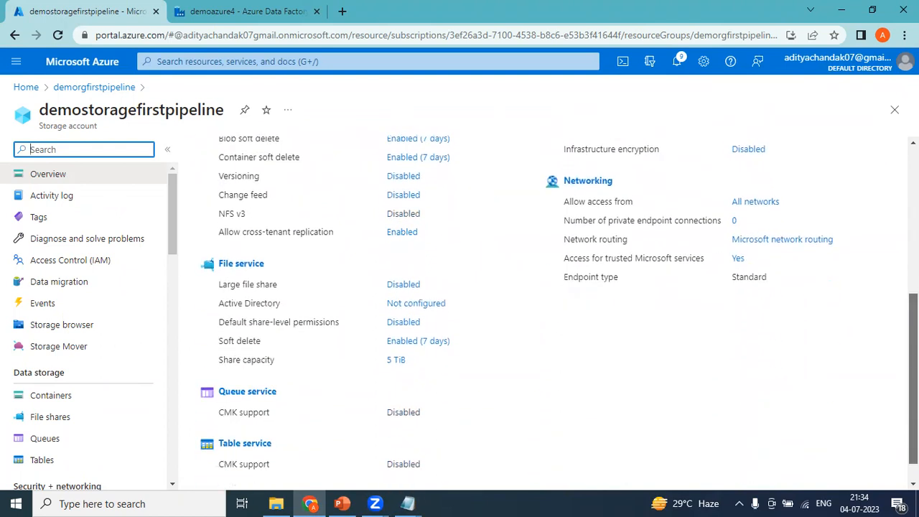
scroll(554, 313, down, 1)
scroll(554, 313, up, 5)
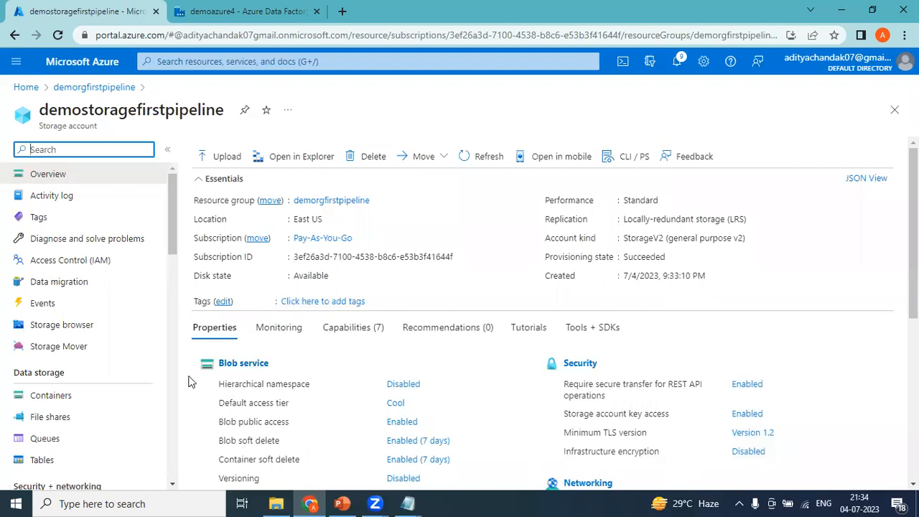
click(56, 400)
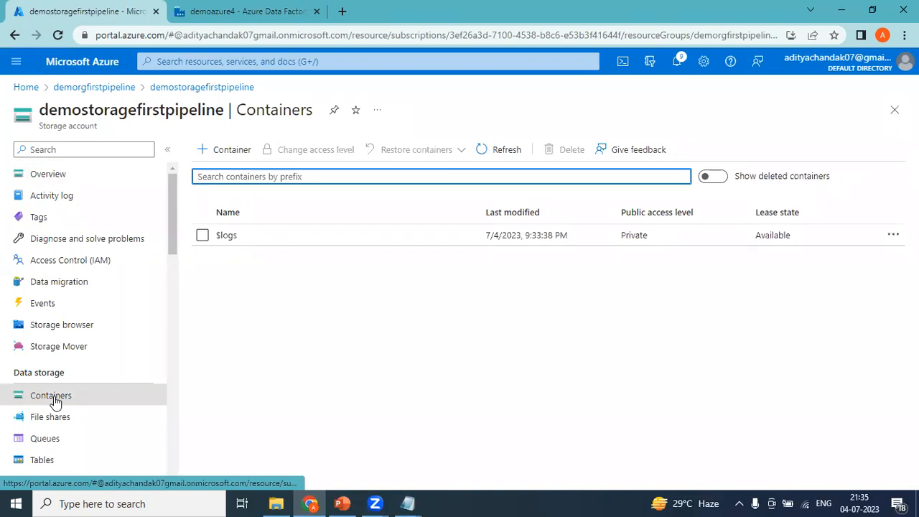
Create private containers demosrc and demodst, then open demosrc
click(224, 157)
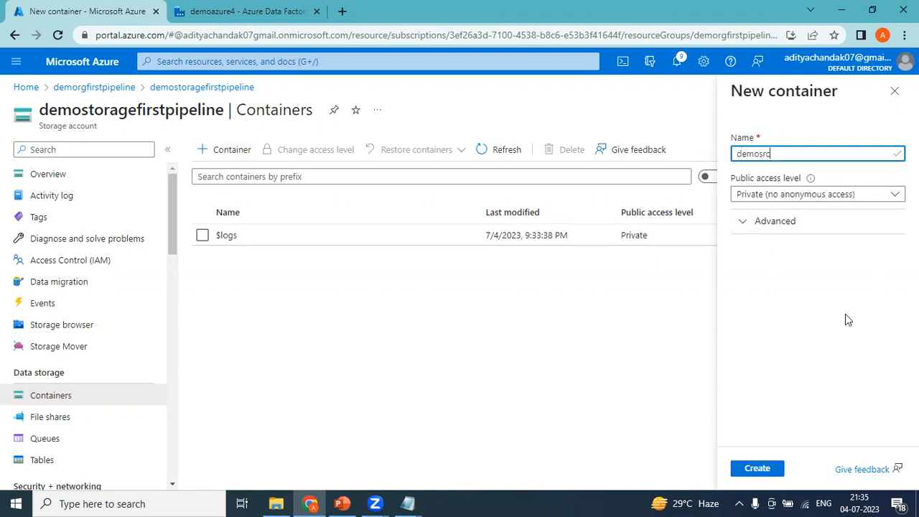
click(757, 468)
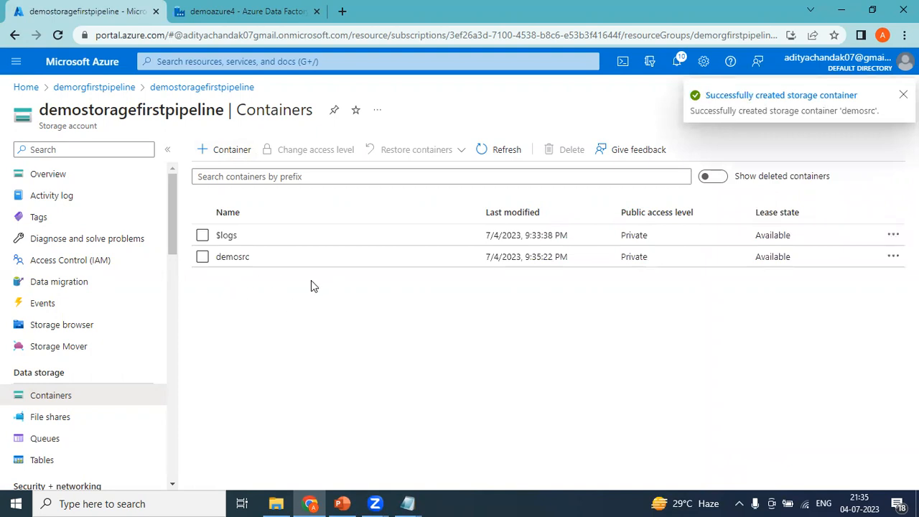
click(228, 152)
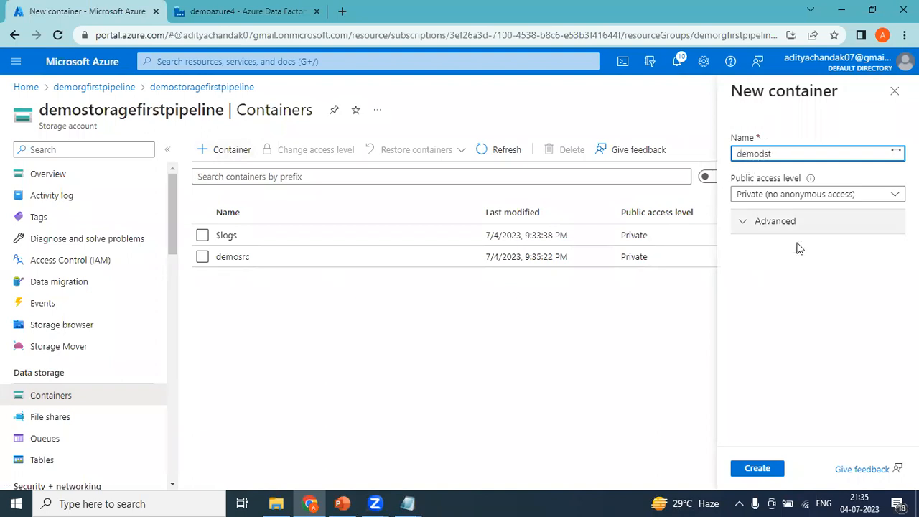
click(754, 469)
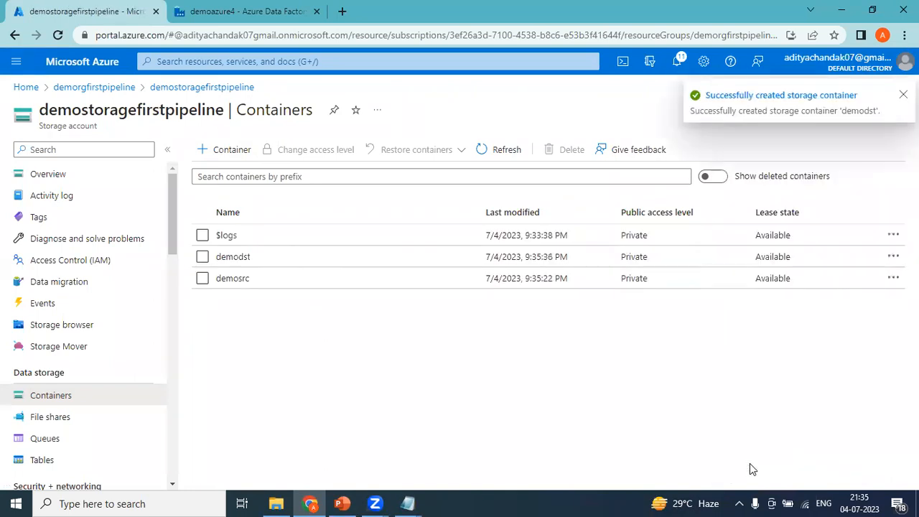
click(232, 278)
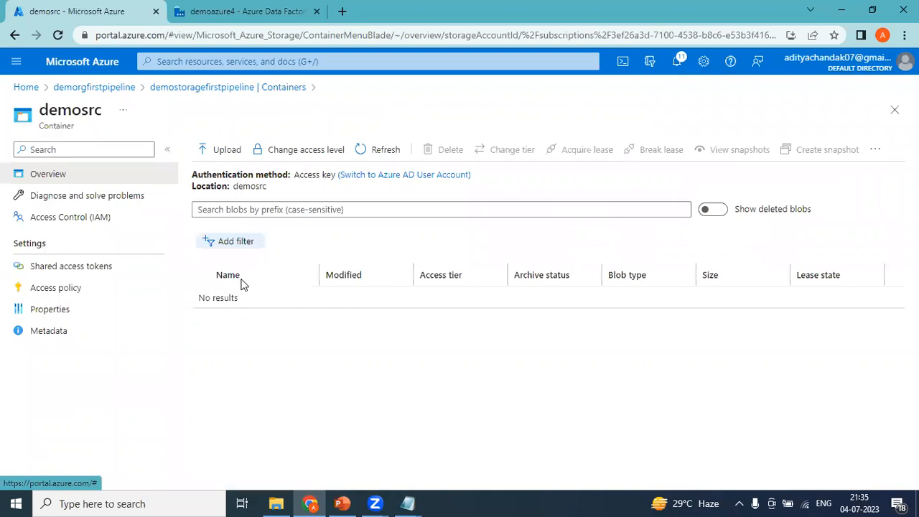
Upload emp.txt from the computer into demosrc and close the upload pane
click(226, 154)
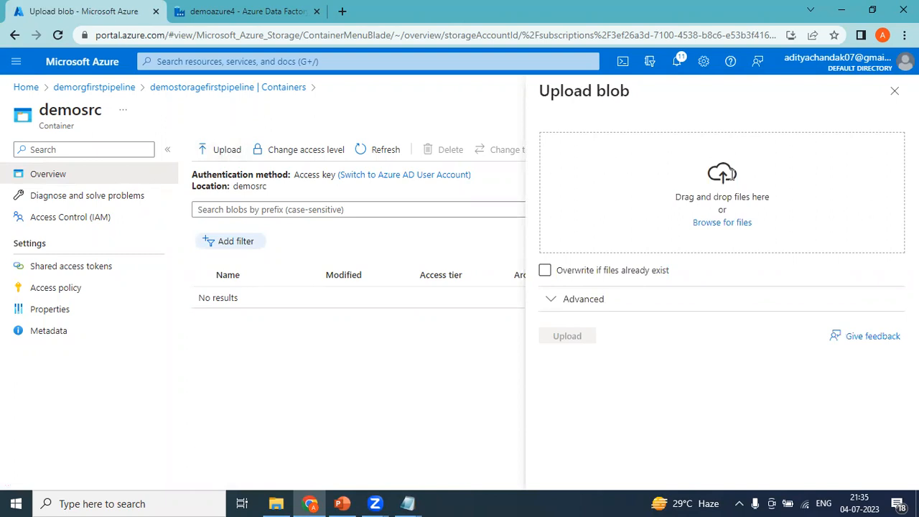
click(724, 227)
double_click(158, 182)
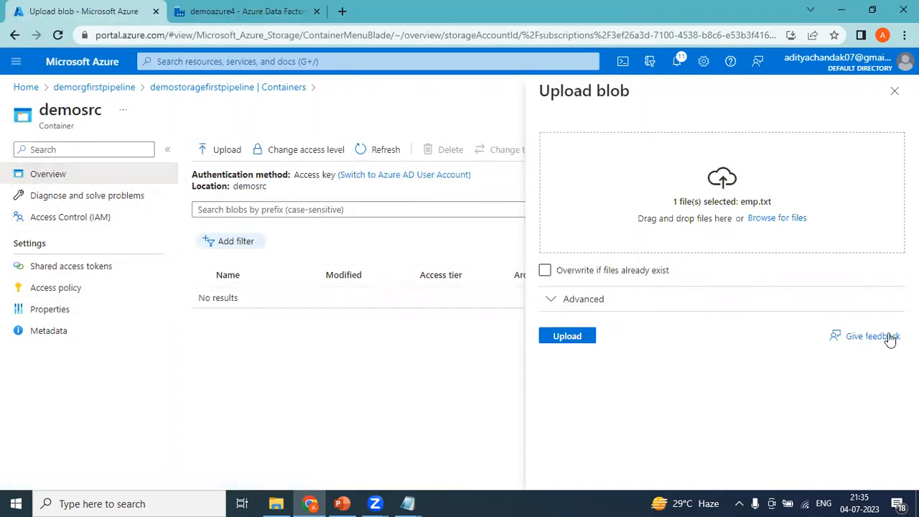
click(566, 337)
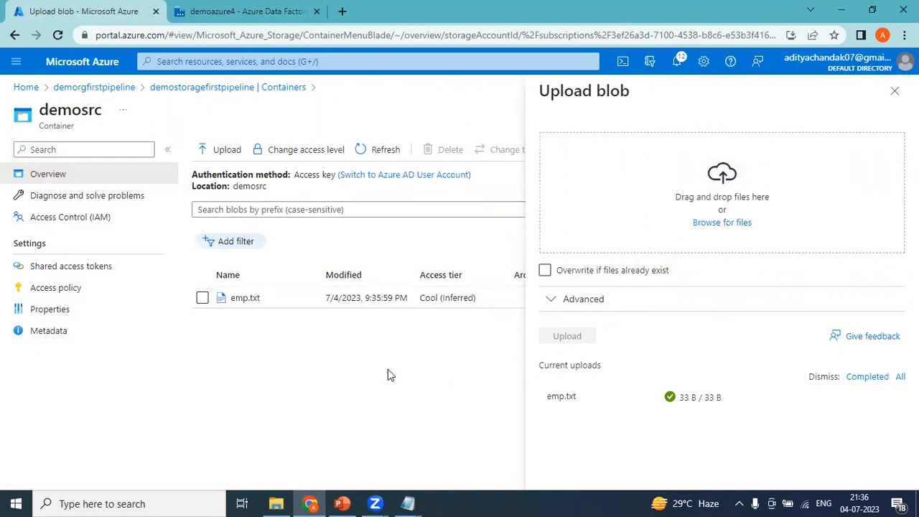
click(895, 91)
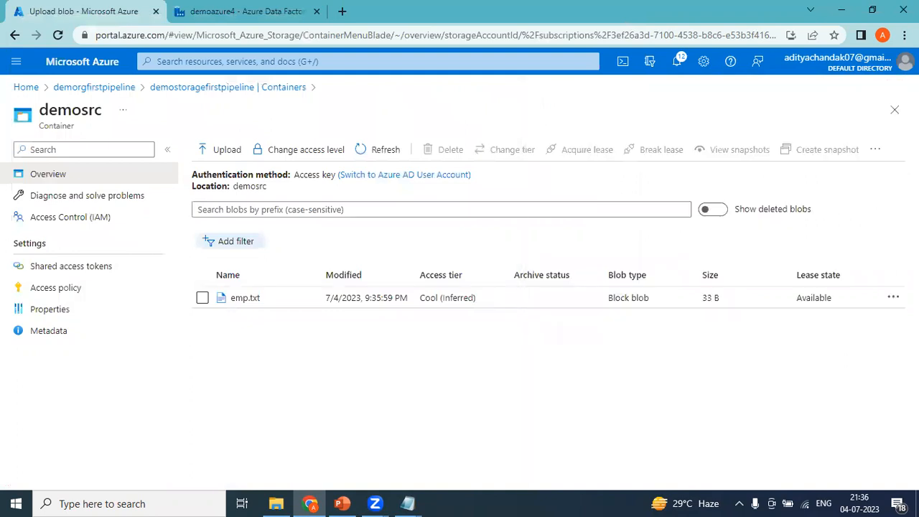
Reopen the containers list and confirm demosrc holds emp.txt while demodst is empty
click(117, 89)
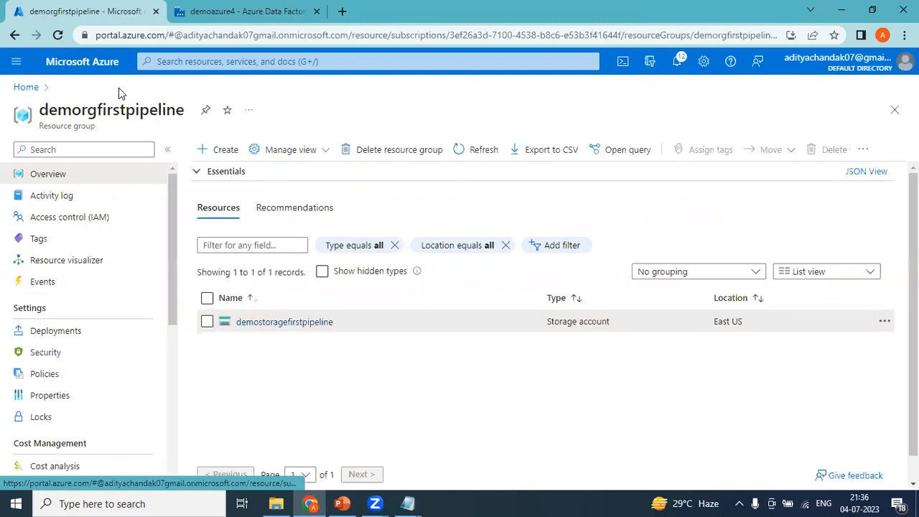
click(276, 325)
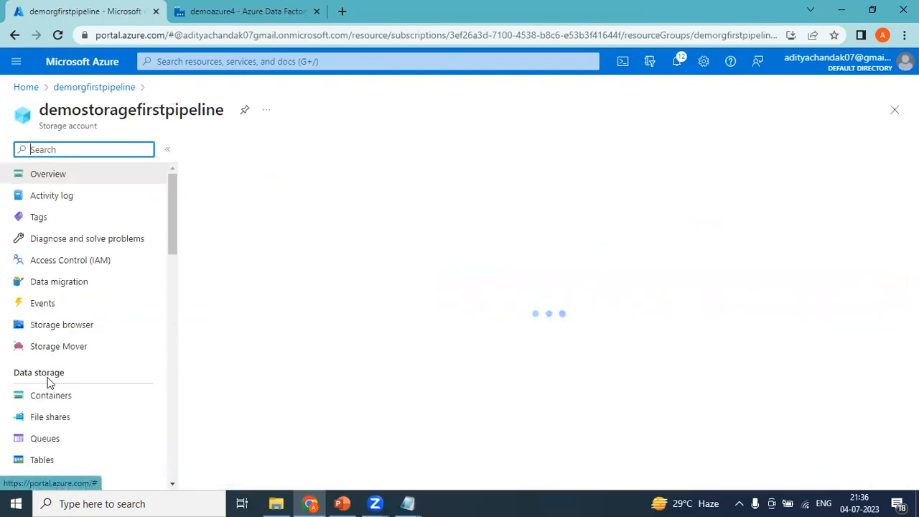
click(50, 396)
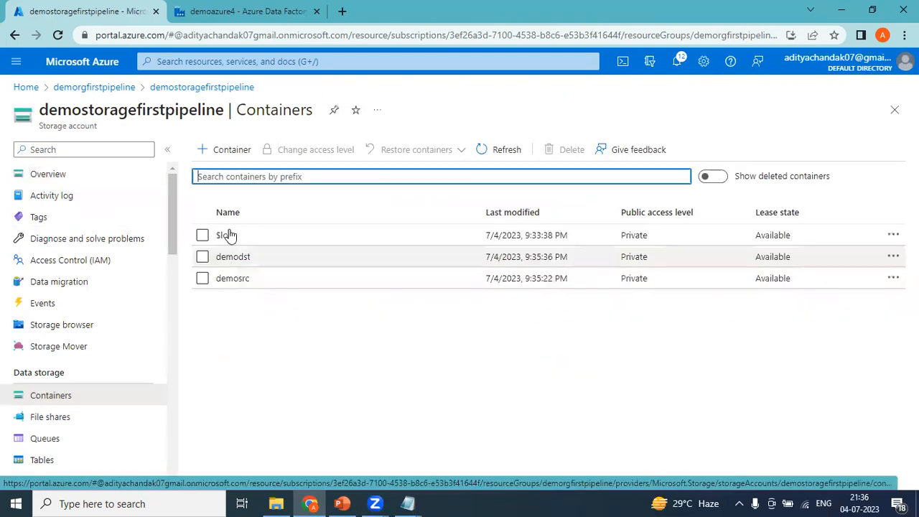
click(246, 287)
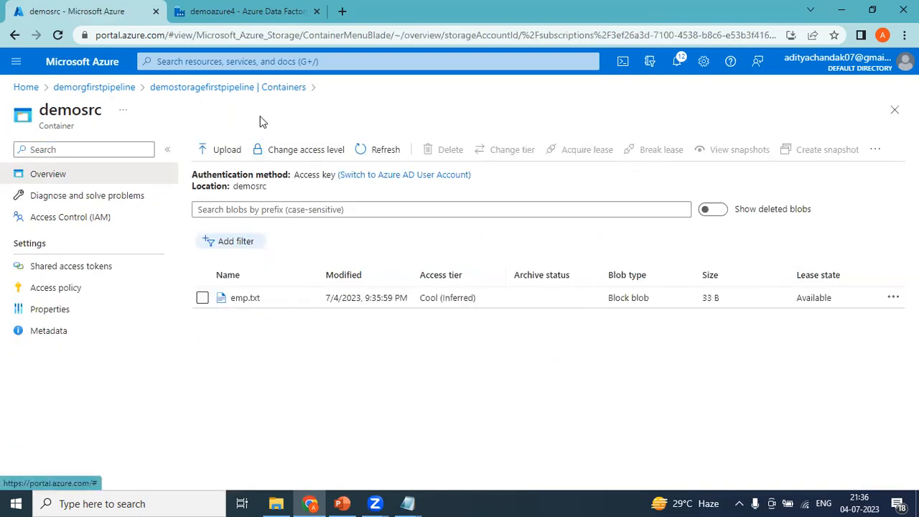
click(260, 87)
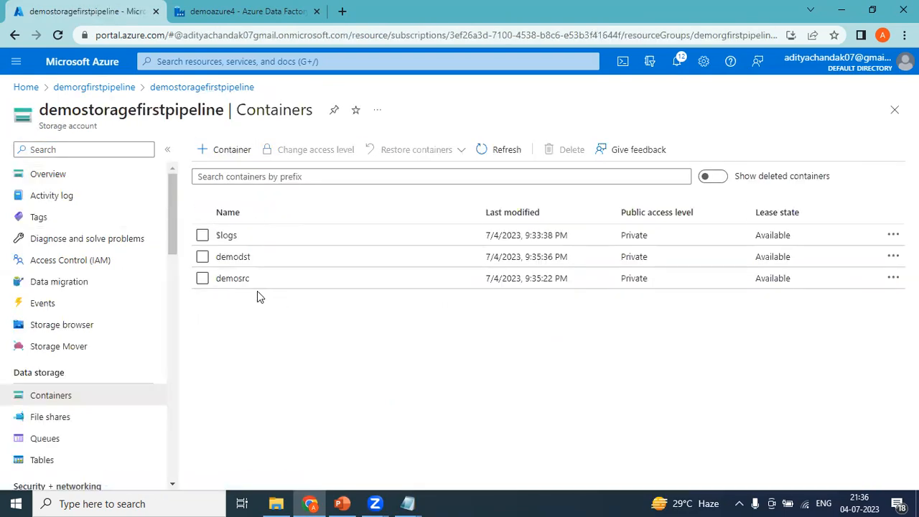
click(244, 260)
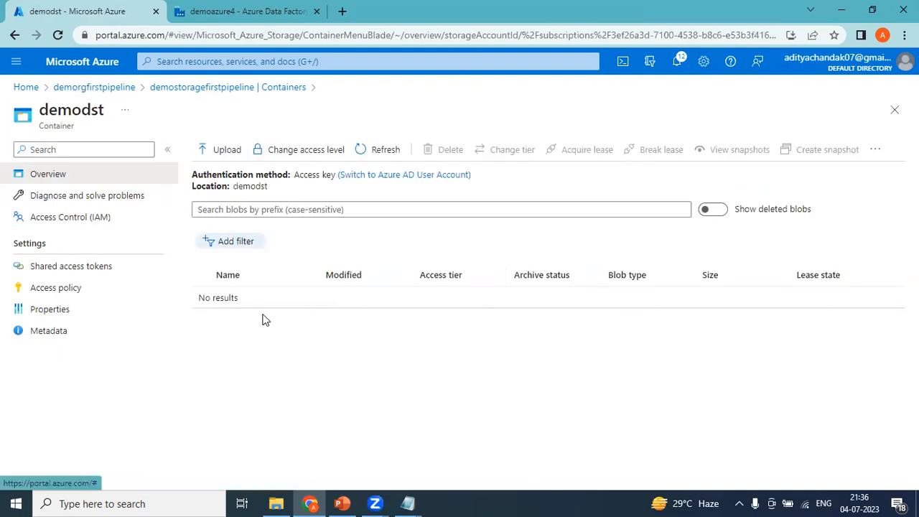
click(199, 89)
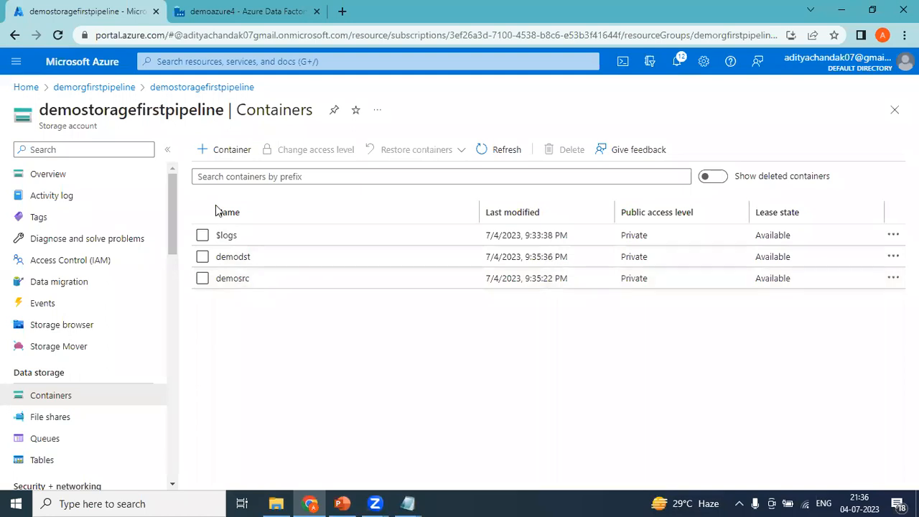
click(230, 9)
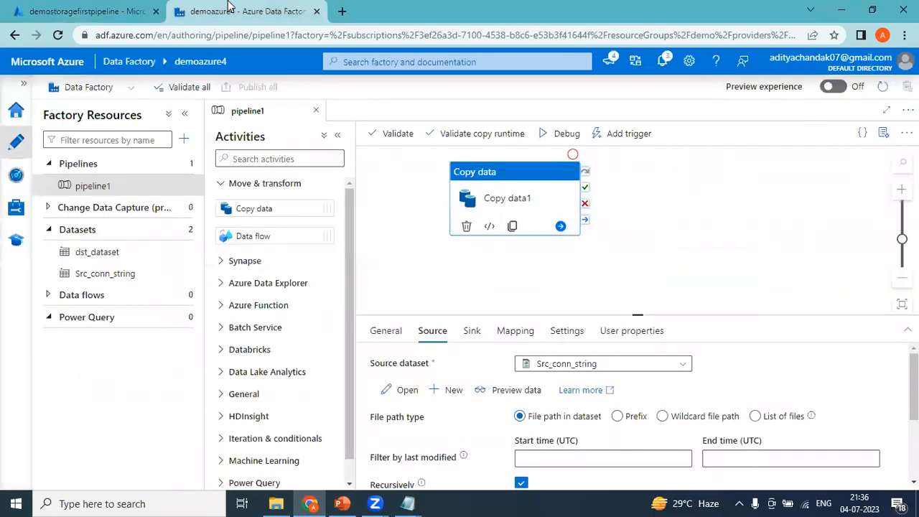
click(106, 10)
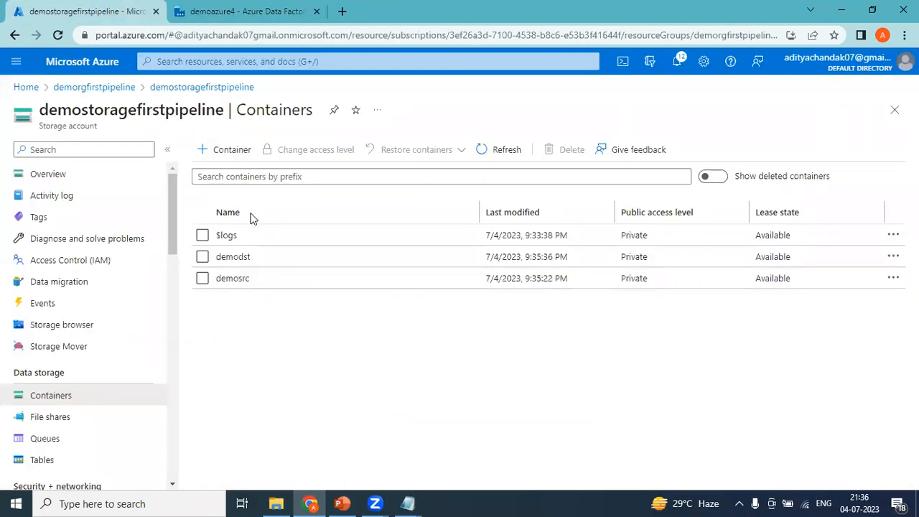
Review the Storage Account and Data factory lines in the Notepad notes, then return to the portal
mouse_move(408, 504)
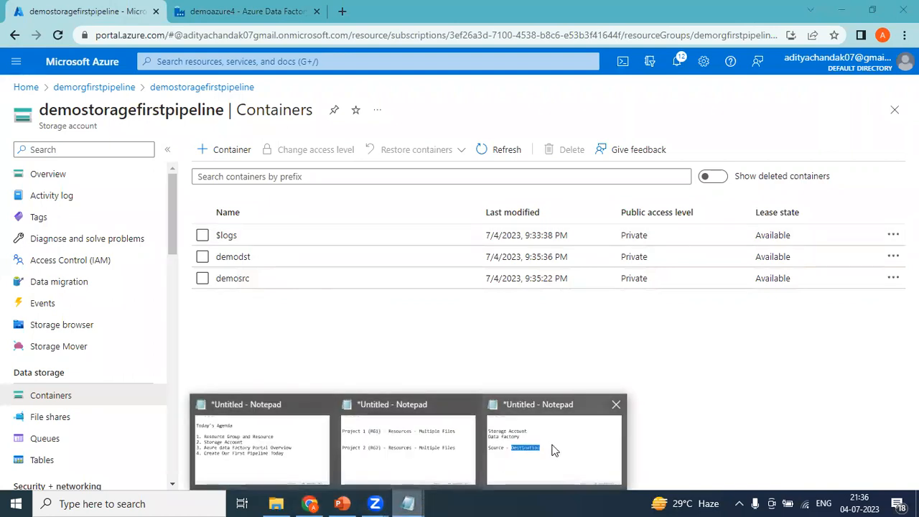
click(556, 448)
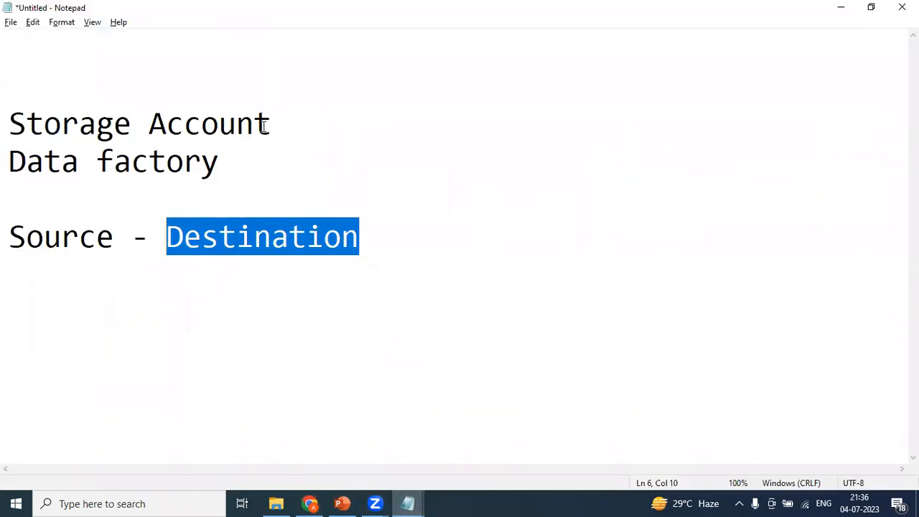
drag(279, 128, 6, 126)
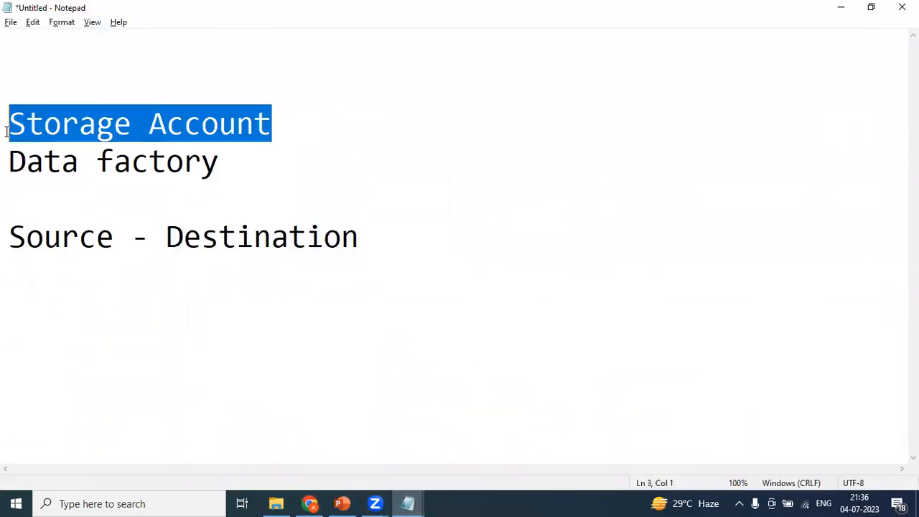
click(244, 168)
drag(7, 196, 6, 170)
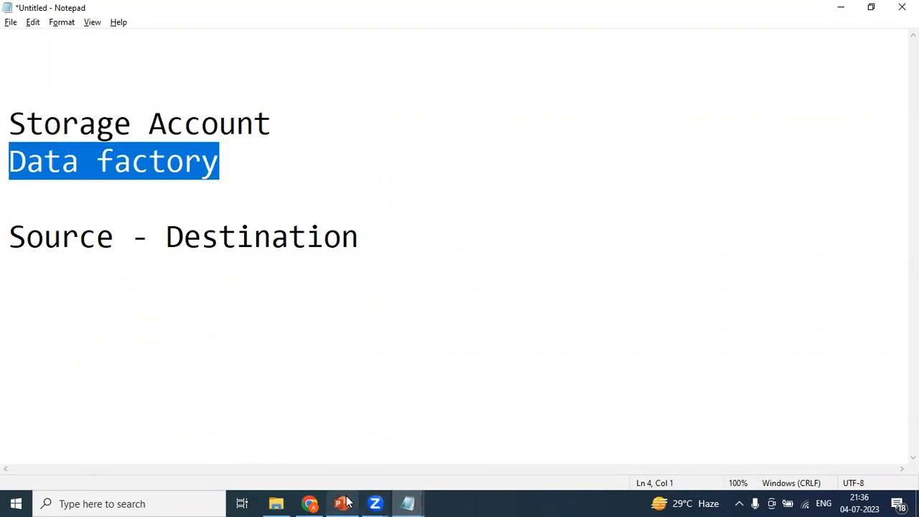
mouse_move(300, 501)
click(309, 443)
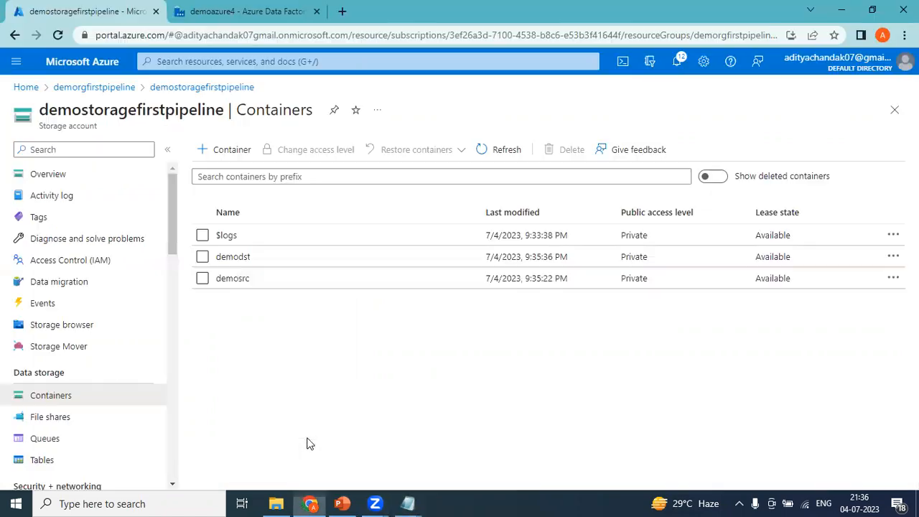
Search 'data factories' from Home and start creating a new data factory
click(25, 87)
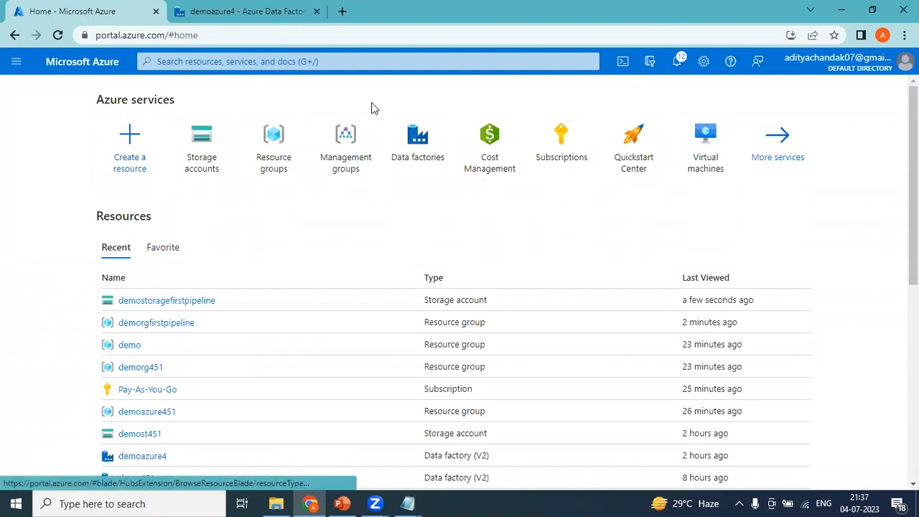
click(307, 64)
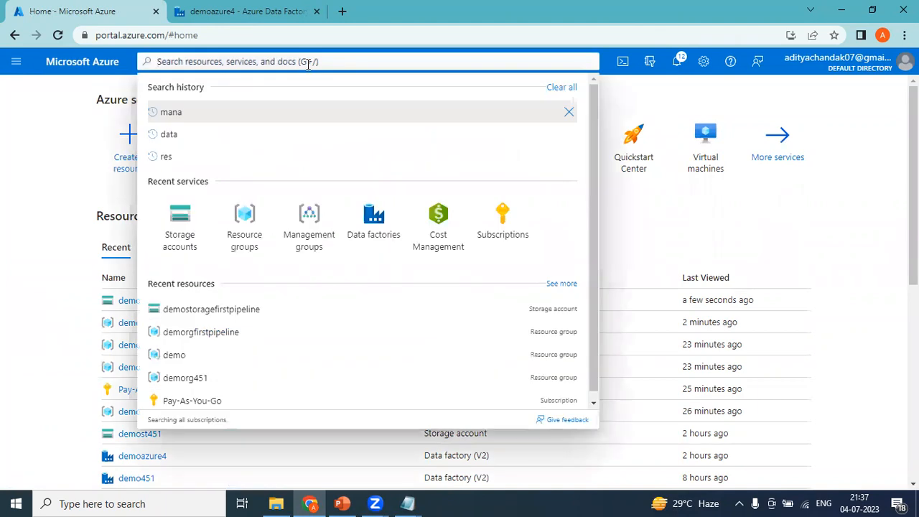
text(daya)
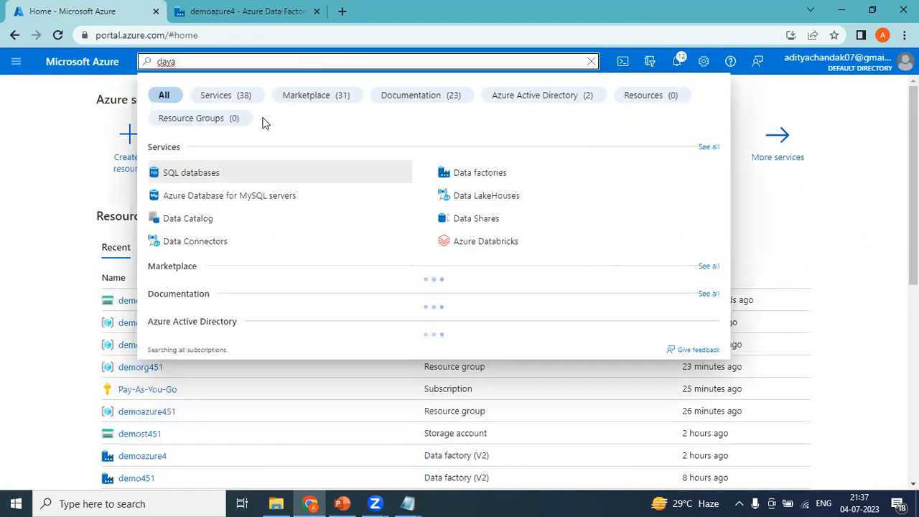
text( f)
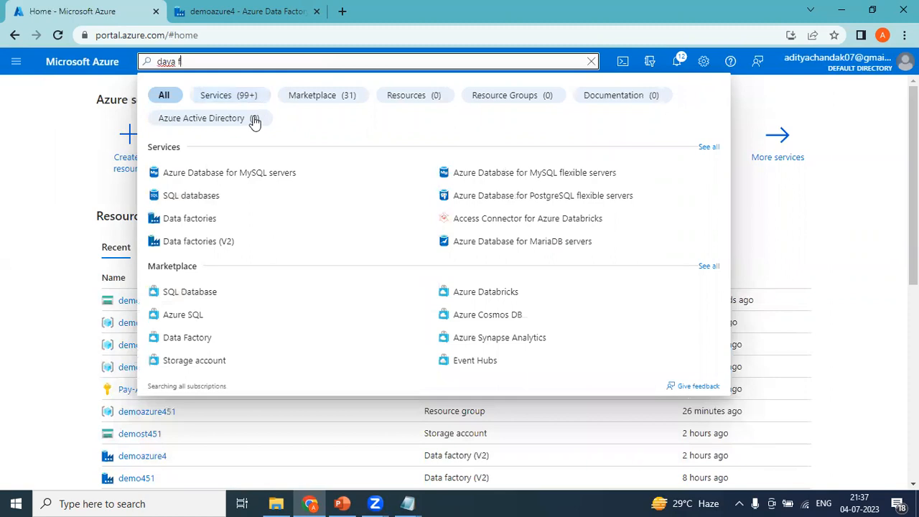
click(3, 198)
click(433, 147)
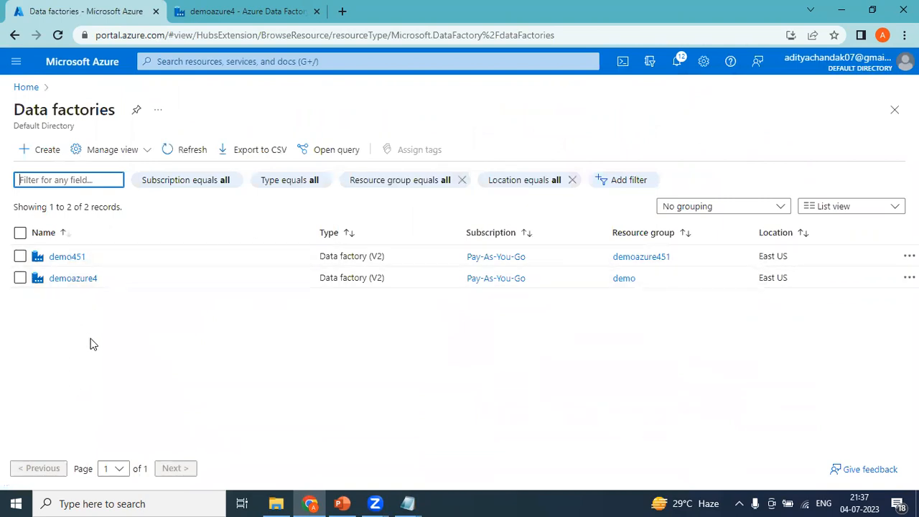
click(36, 155)
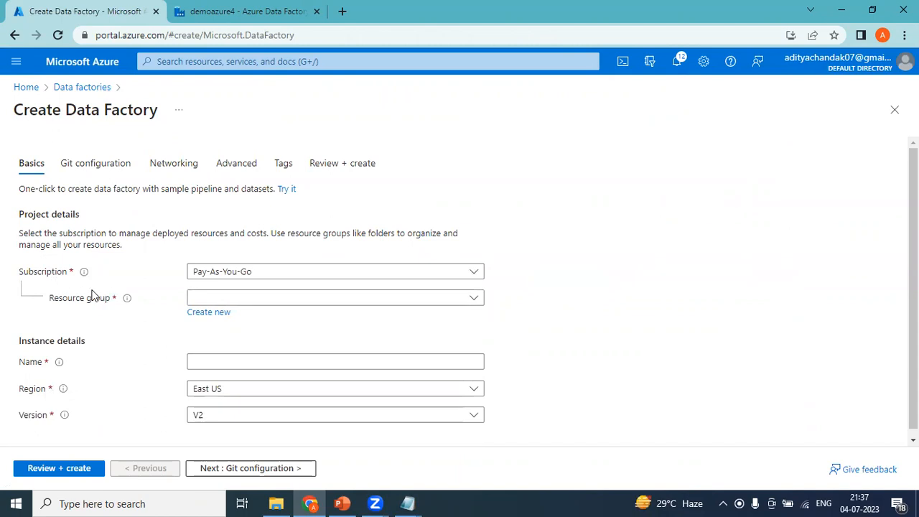
Choose resource group demorgfirstpipeline, keep East US, and name the factory demofirstpipeline
click(222, 301)
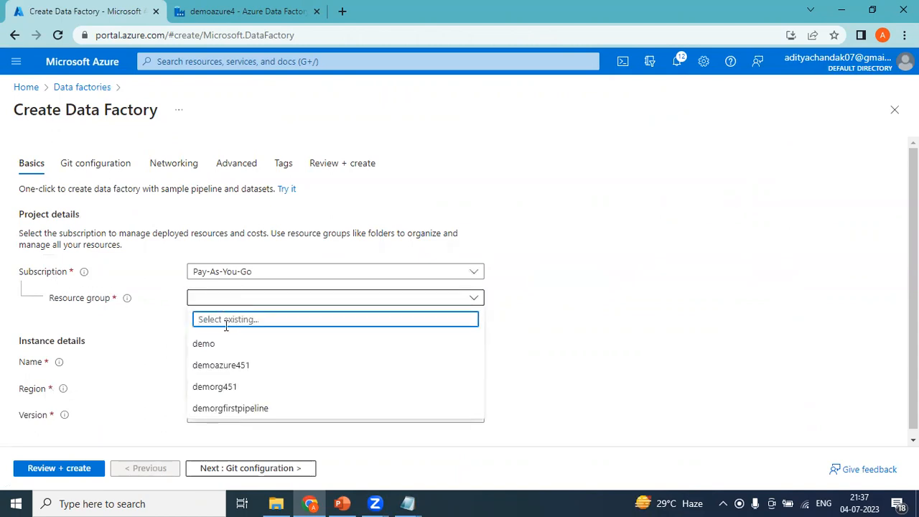
click(226, 408)
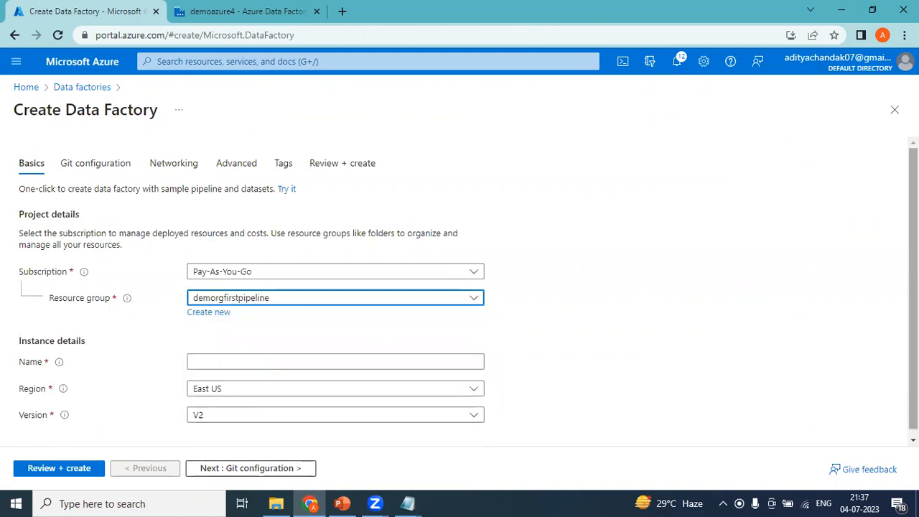
drag(913, 289, 913, 289)
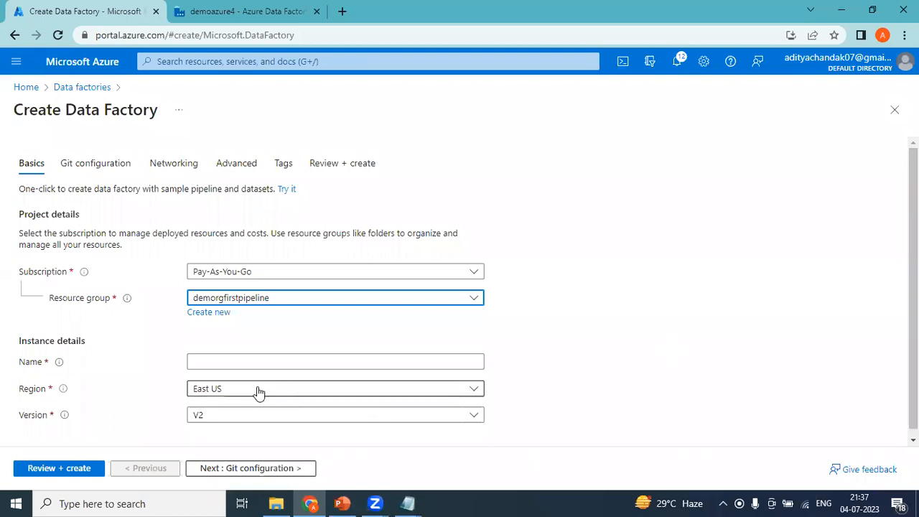
click(421, 391)
click(670, 369)
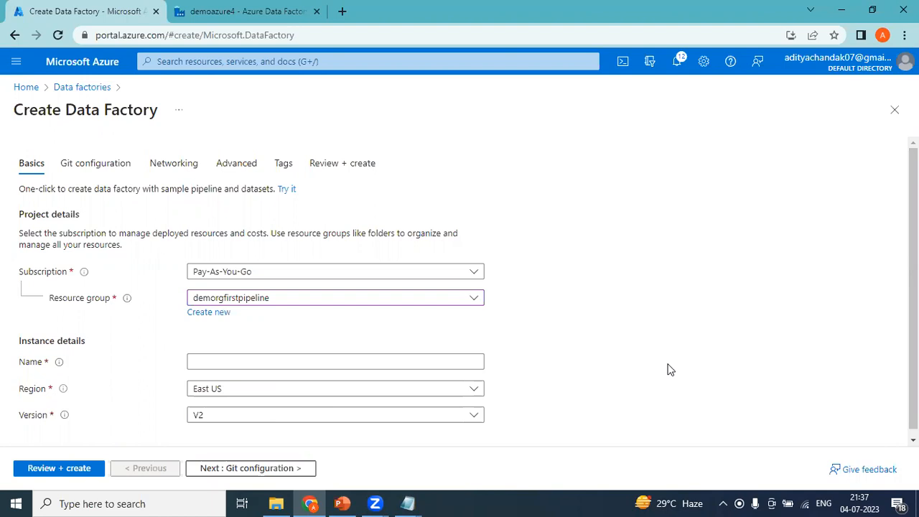
click(242, 359)
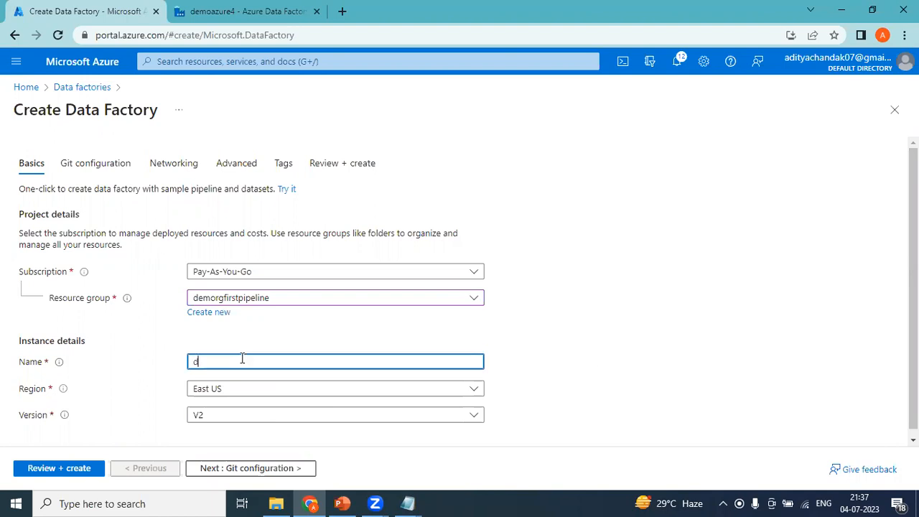
text(demofirstp)
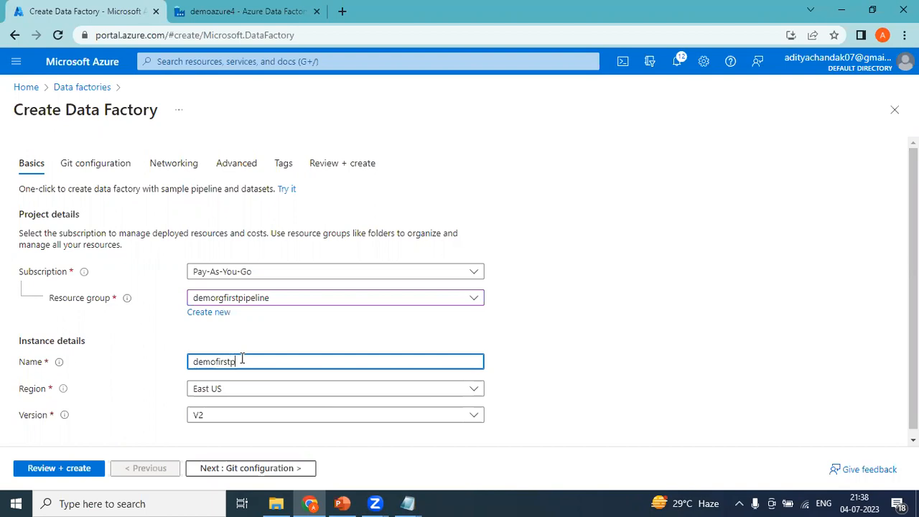
text(ipeline)
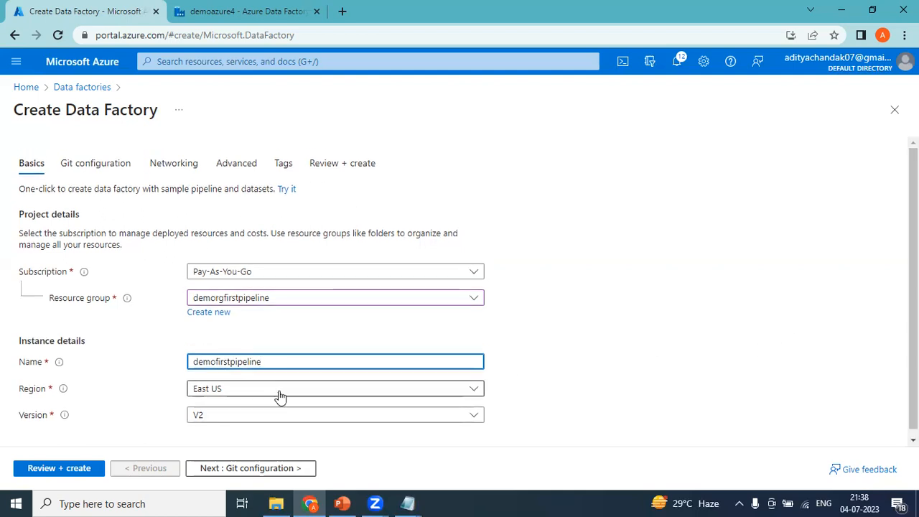
Pass the Git, networking, advanced and tags tabs to review, then create the data factory
click(218, 468)
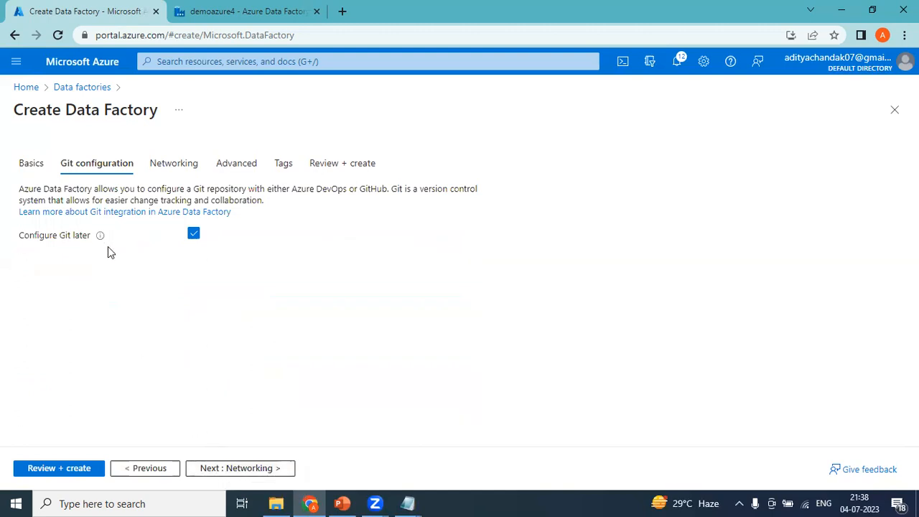
click(249, 469)
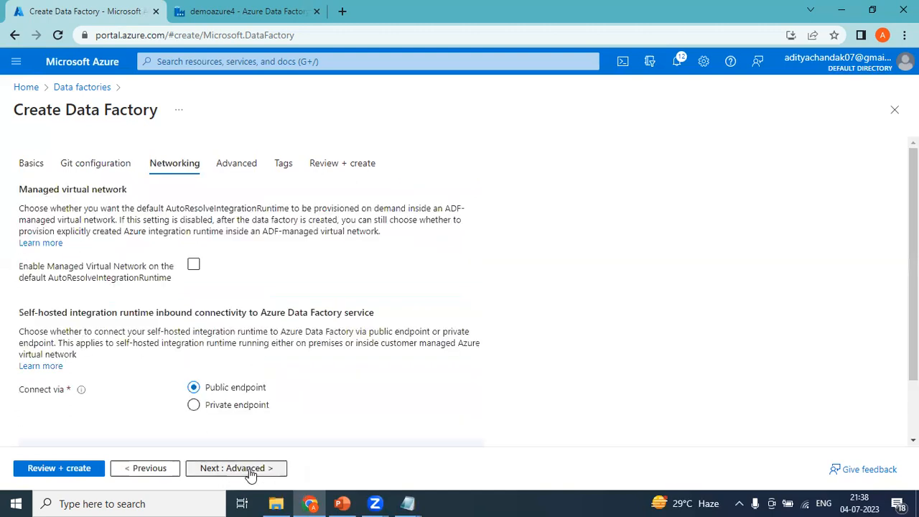
click(249, 468)
click(249, 469)
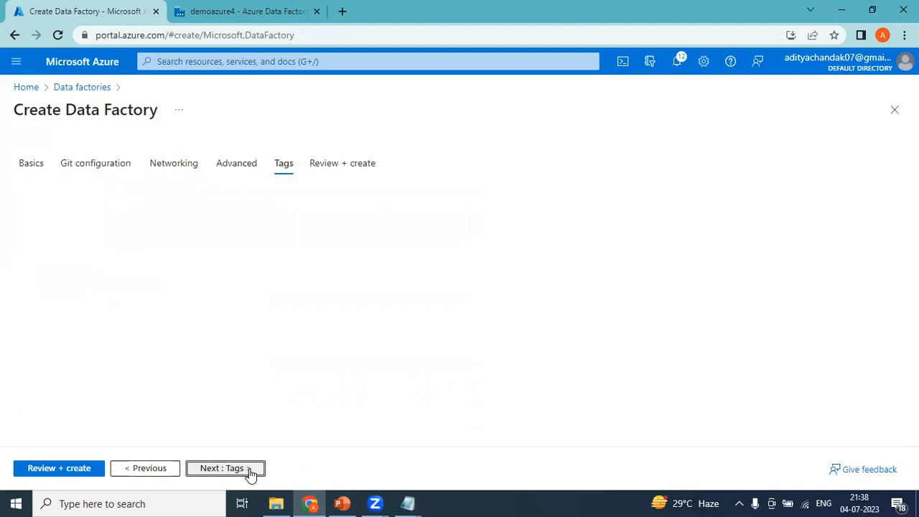
click(249, 468)
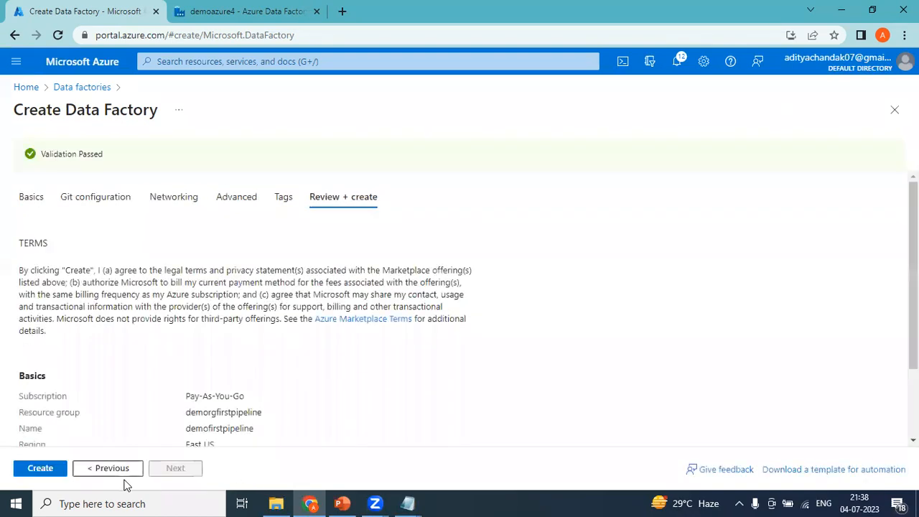
click(33, 474)
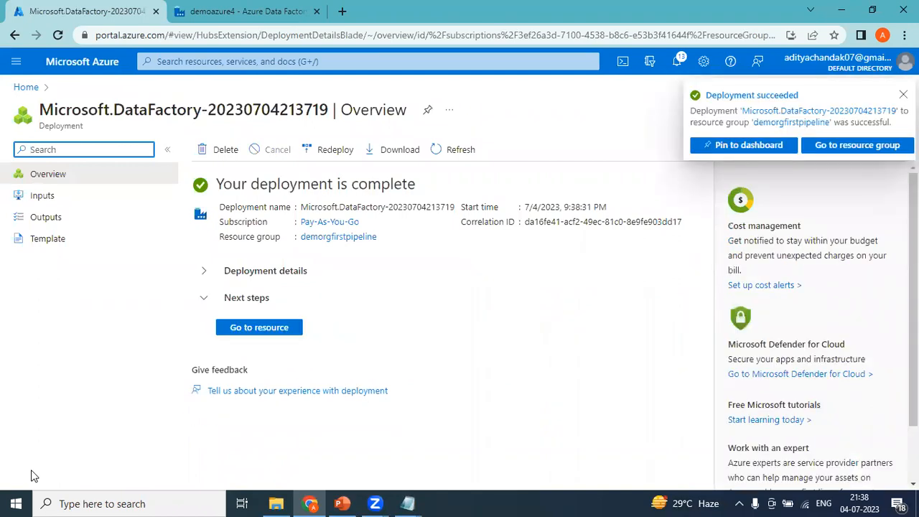
Open the deployed demofirstpipeline factory, then go Home to the demorgfirstpipeline resource group
click(262, 328)
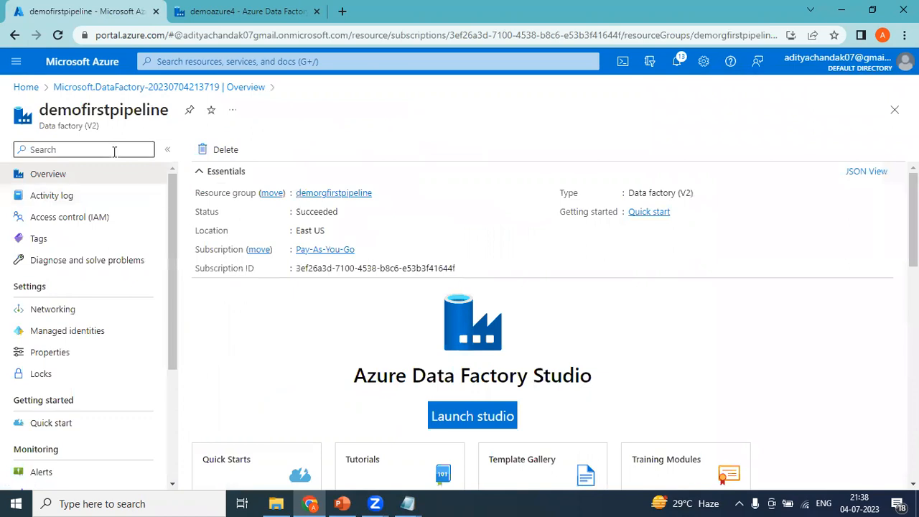
click(26, 89)
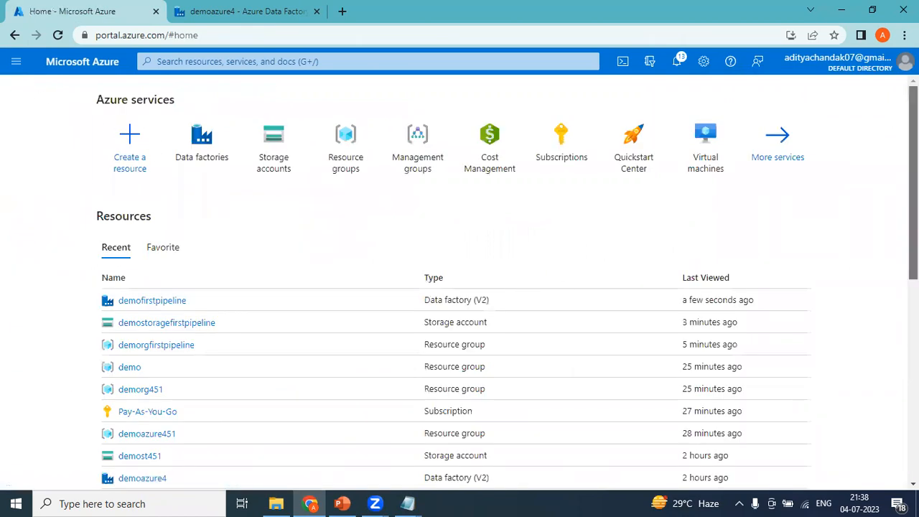
scroll(639, 282, down, 1)
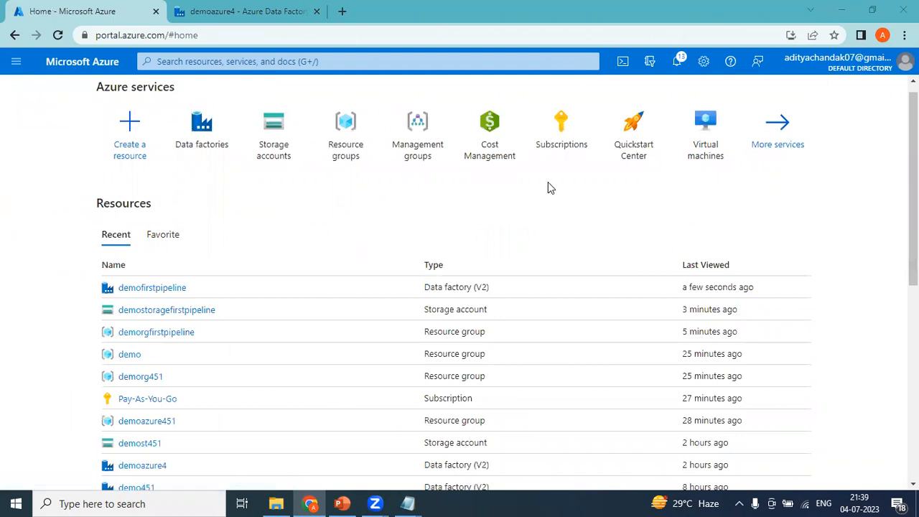
scroll(888, 244, down, 1)
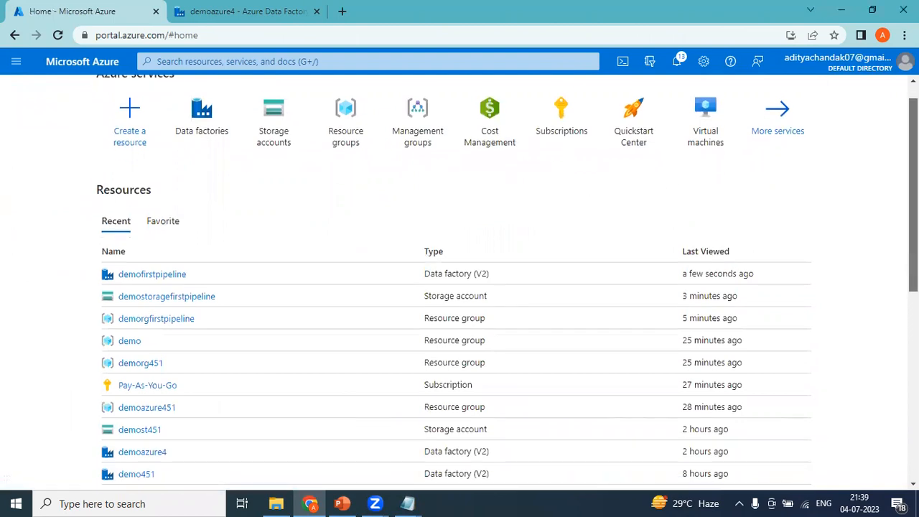
click(183, 312)
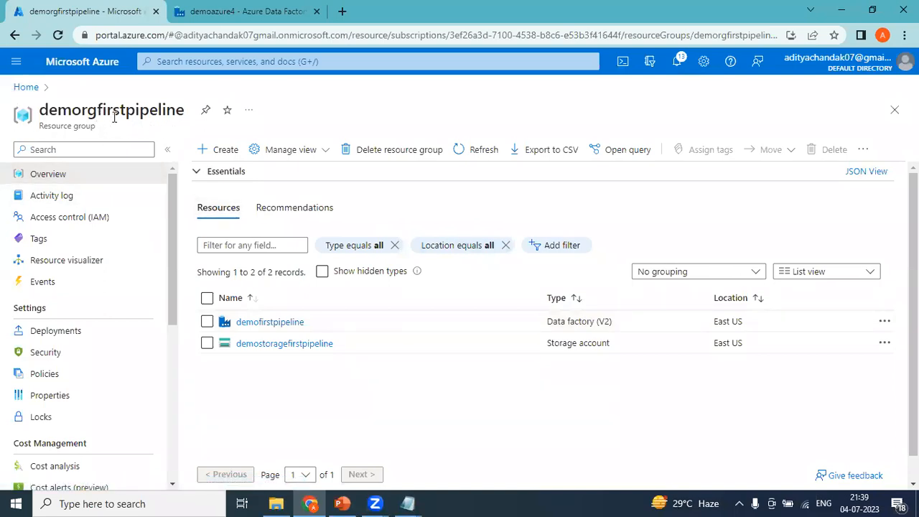
Select the resource group and resource names, then switch to the Notepad notes
double_click(155, 111)
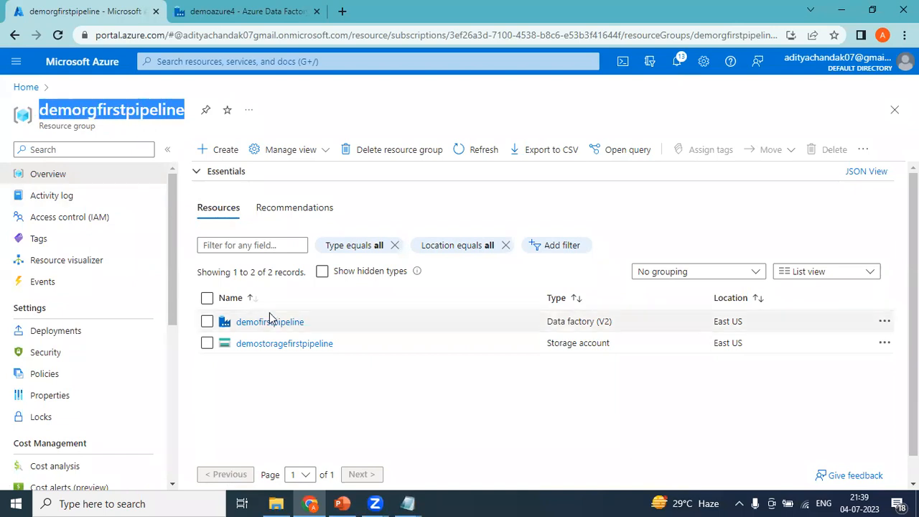
drag(345, 344, 224, 345)
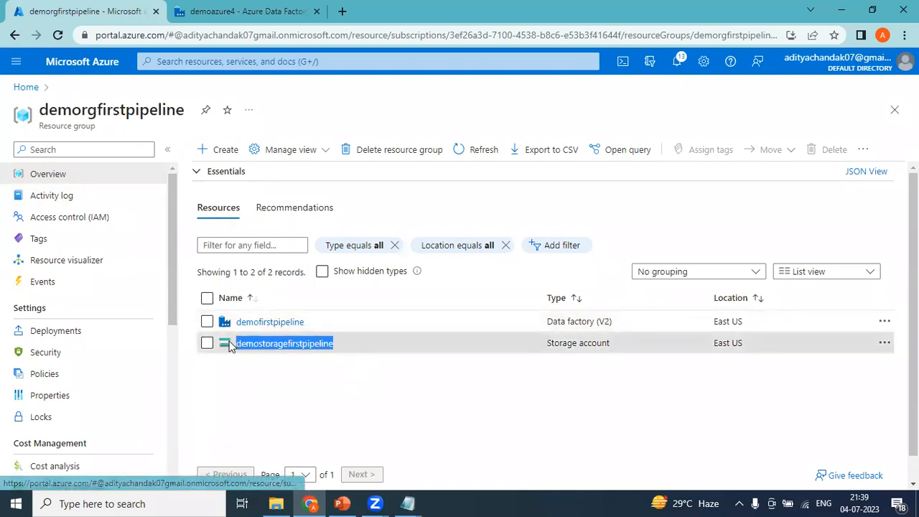
click(320, 332)
drag(320, 333, 231, 326)
mouse_move(409, 502)
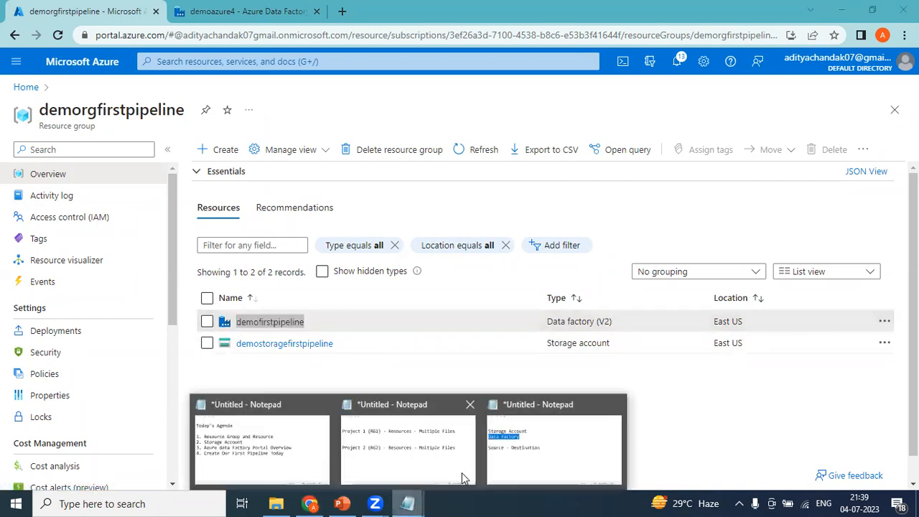
click(554, 443)
click(196, 194)
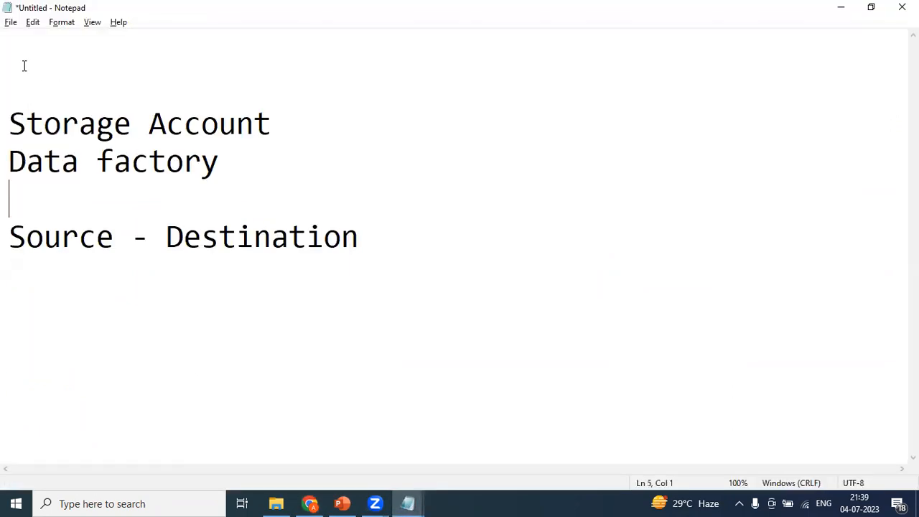
Add the top line 'Demofirstpipeline (RG)' to the notes and return to the Azure portal
text(Demodi)
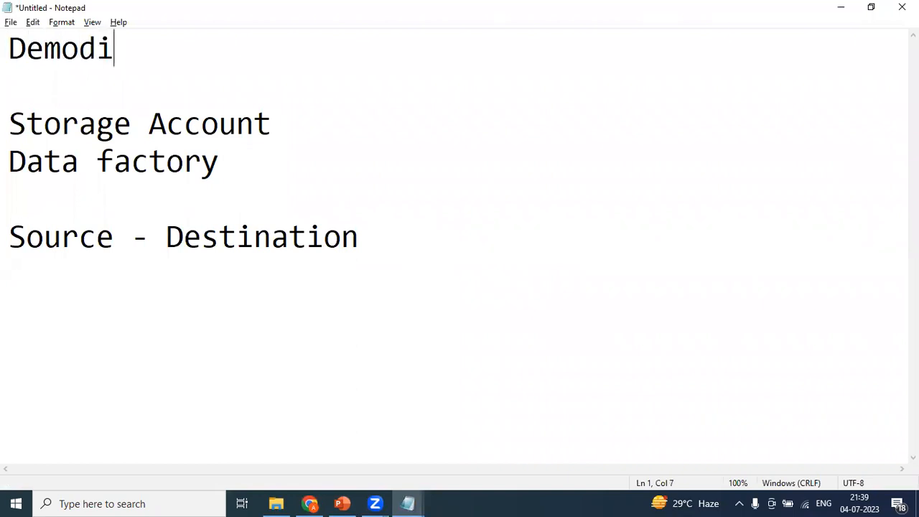
key(BackSpace)
key(BackSpace)
key(BackSpace)
text(ofirstpipeline (RG))
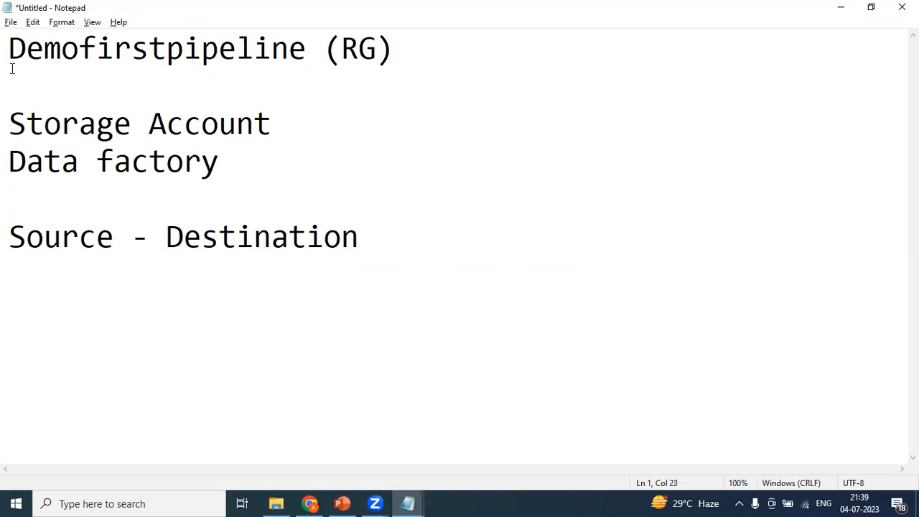
click(96, 81)
drag(246, 160, 6, 123)
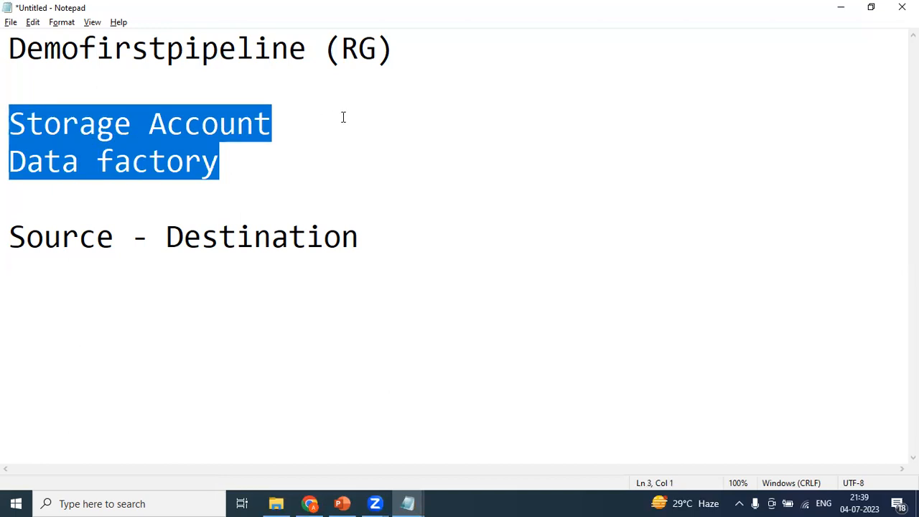
key(alt+Tab)
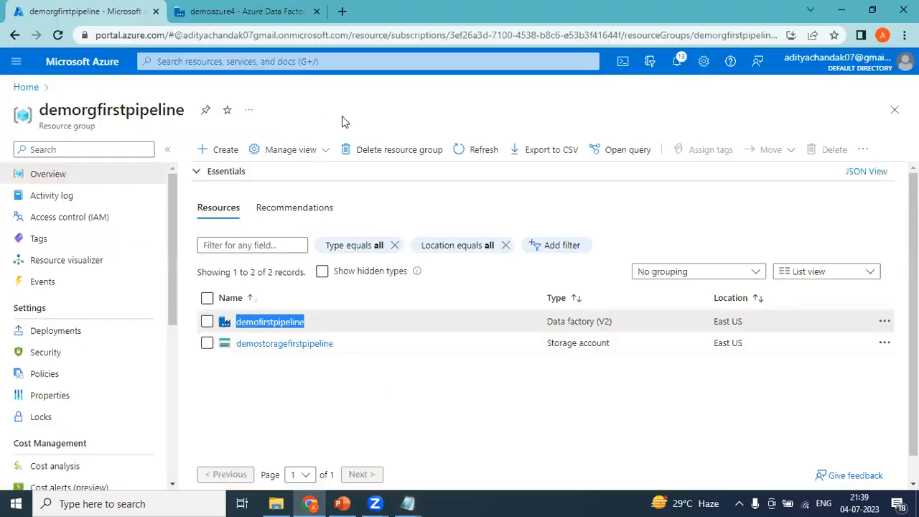
Check the demosrc container in the storage account's Containers list
click(319, 415)
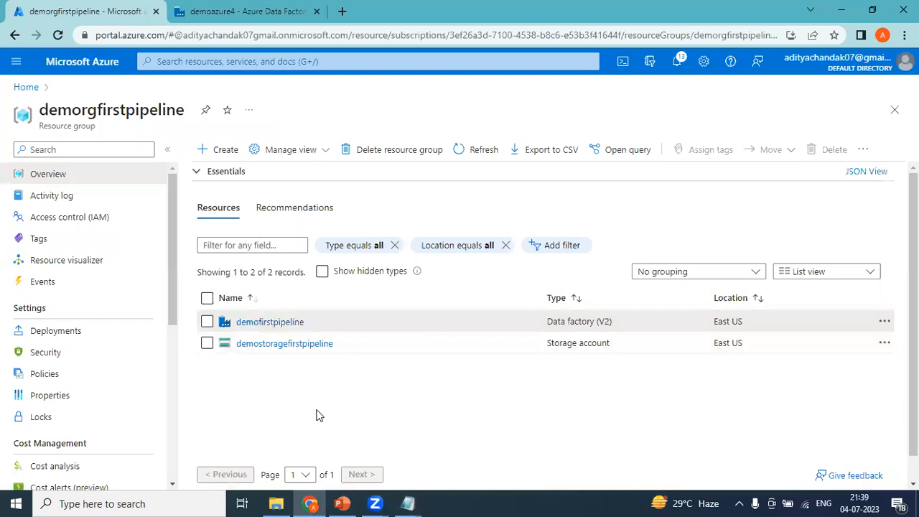
click(305, 350)
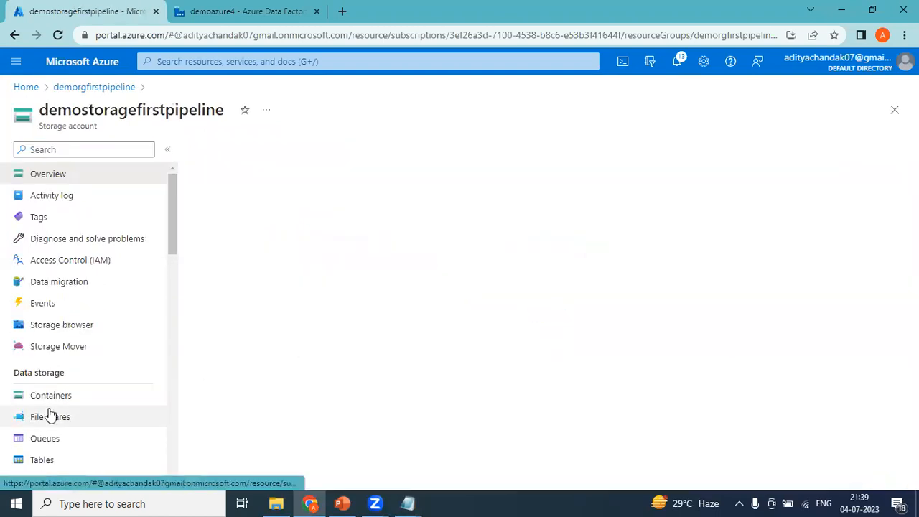
click(50, 401)
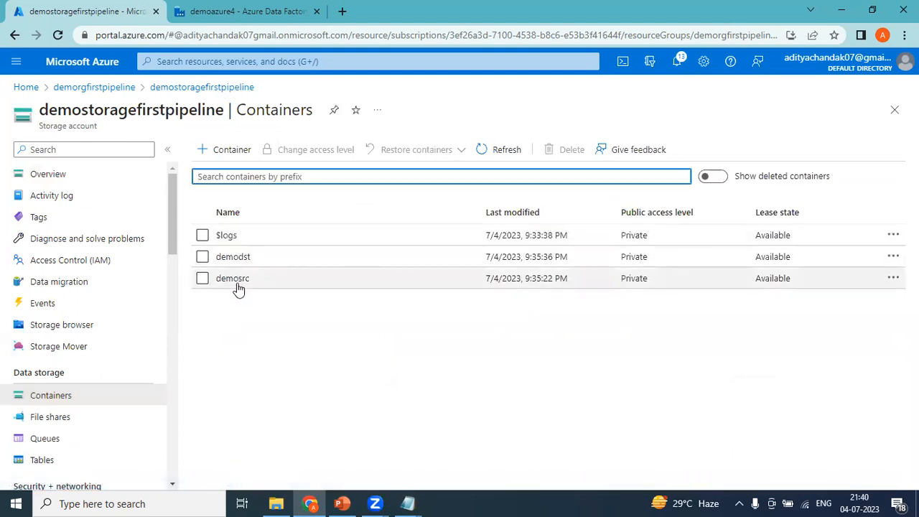
click(236, 280)
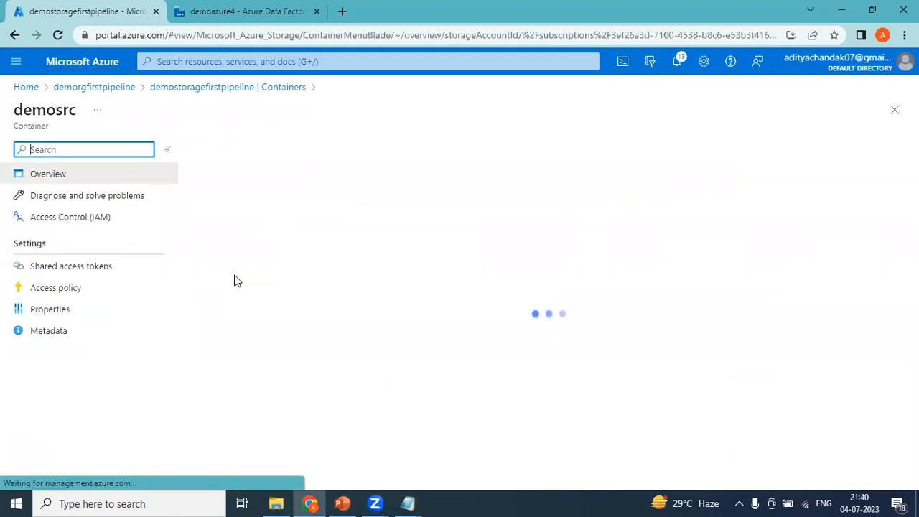
click(198, 90)
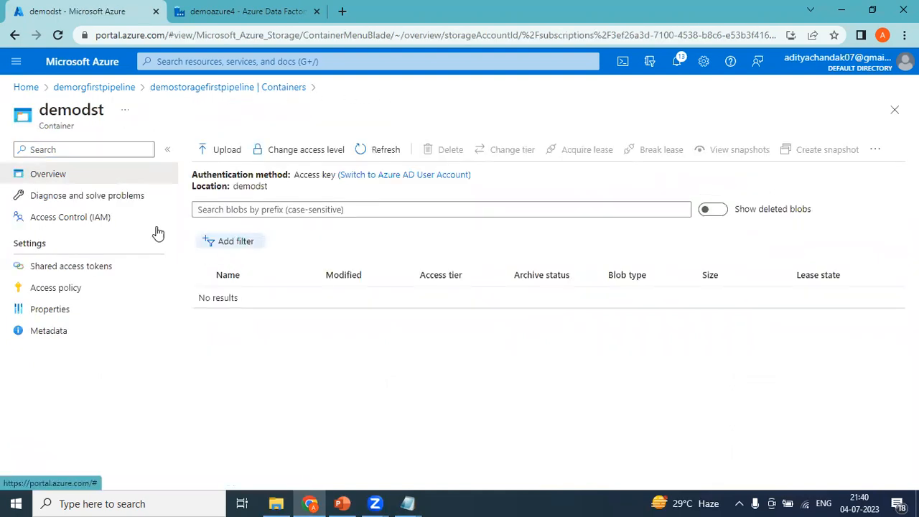
From Home, open demorgfirstpipeline and then the demofirstpipeline data factory
click(24, 90)
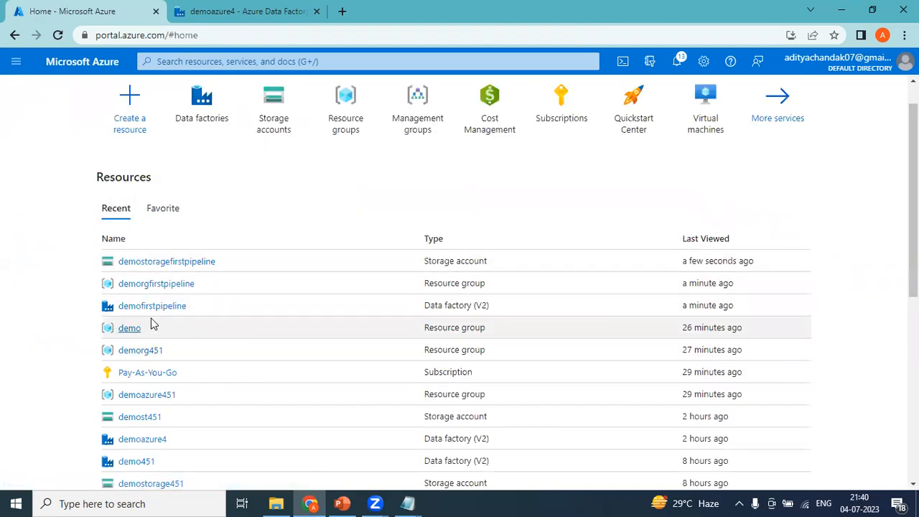
mouse_move(102, 290)
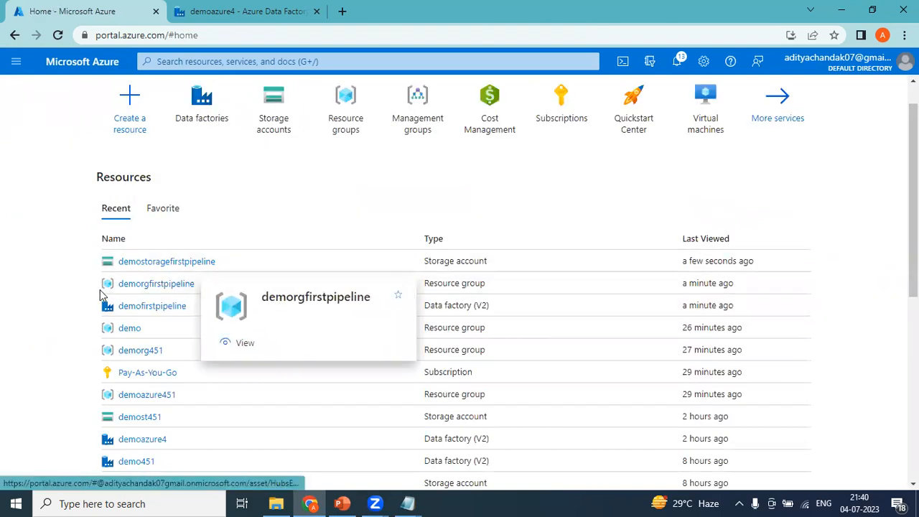
click(137, 289)
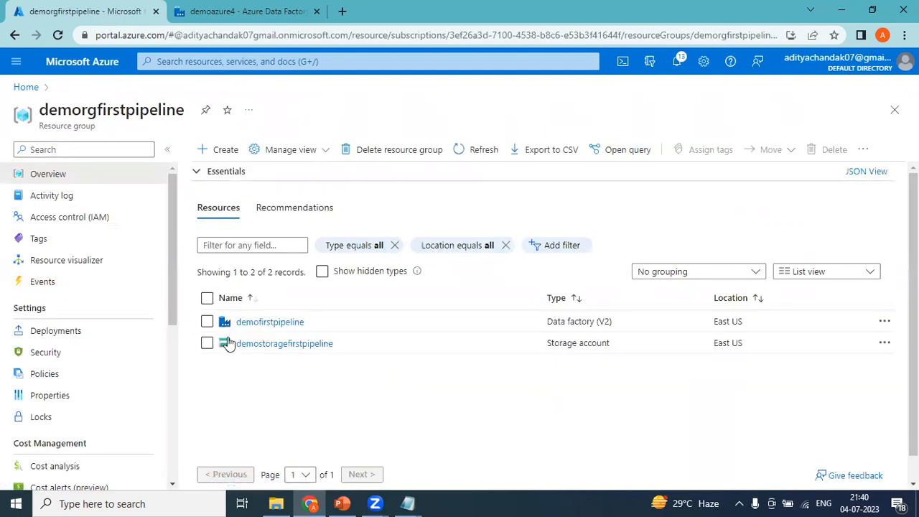
click(263, 323)
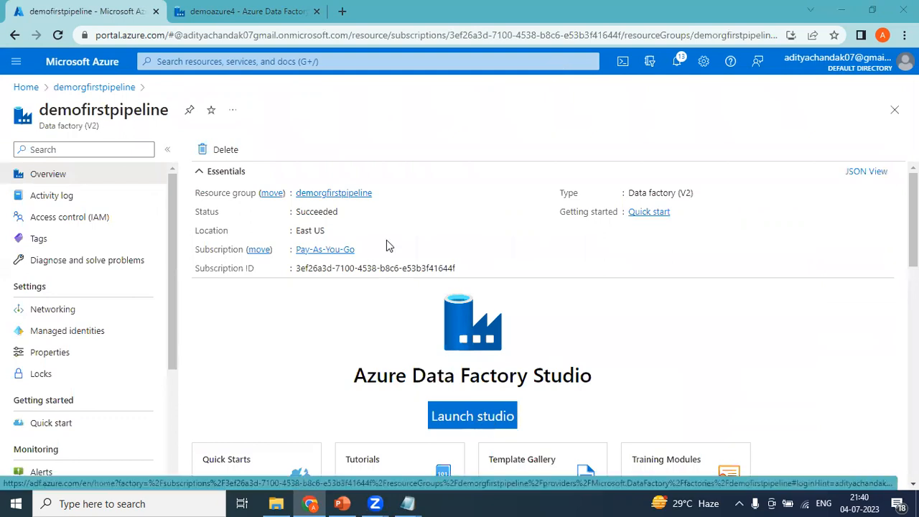
Launch Data Factory Studio and create a new pipeline, pipeline1, in the Author workspace
click(474, 418)
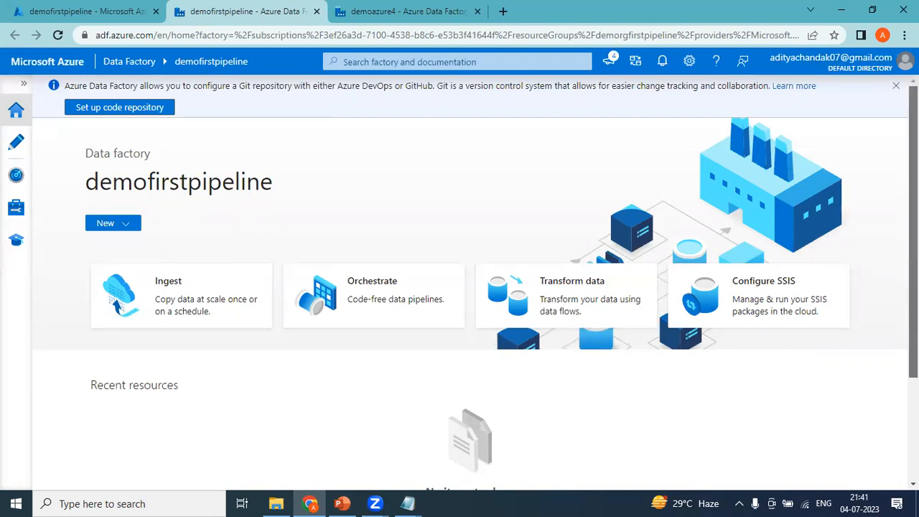
scroll(913, 316, down, 2)
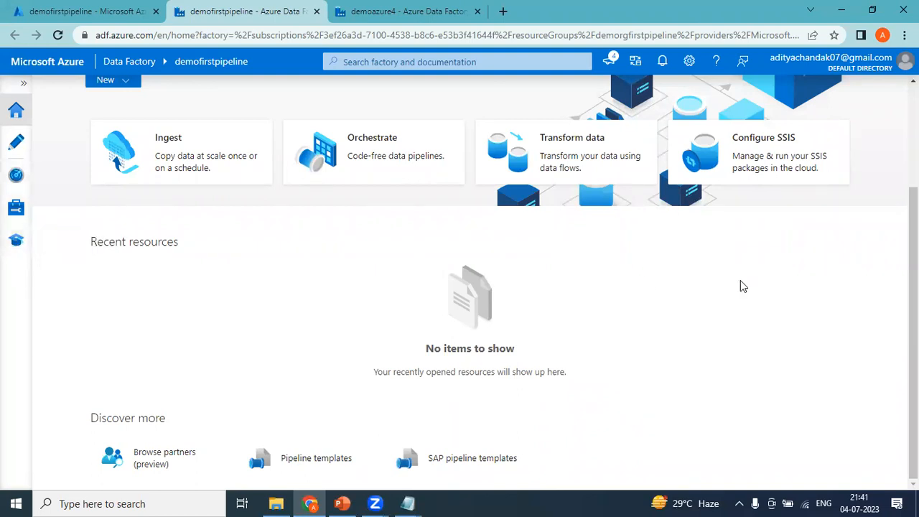
scroll(743, 285, up, 3)
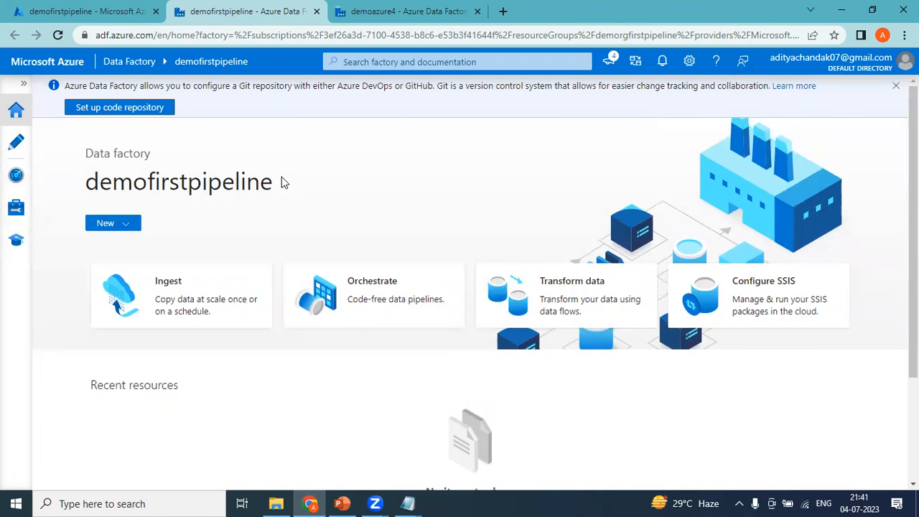
click(16, 145)
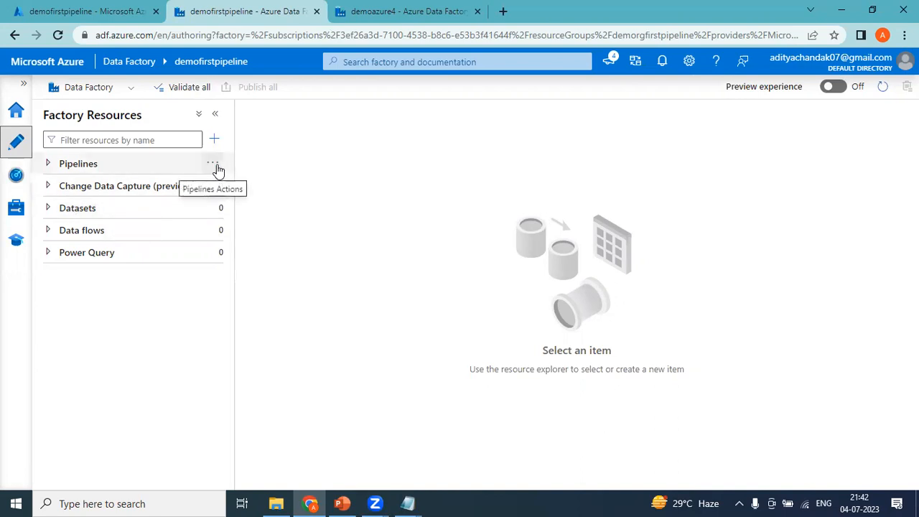
click(213, 165)
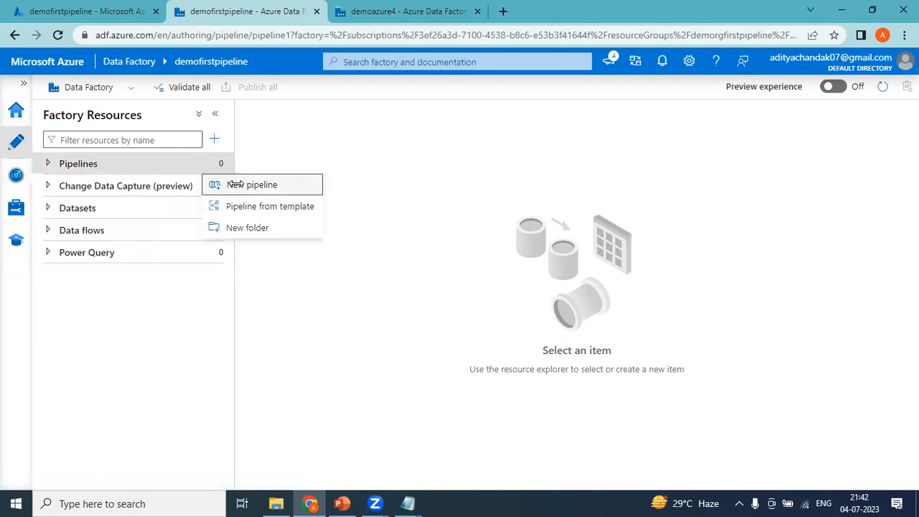
click(237, 186)
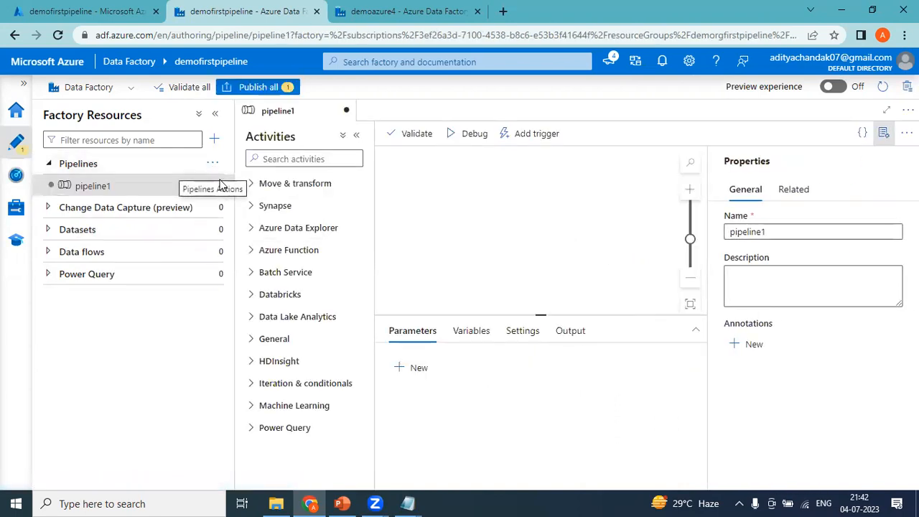
Rename the pipeline to firstpipeline and close the Properties pane
click(790, 231)
drag(790, 231, 739, 231)
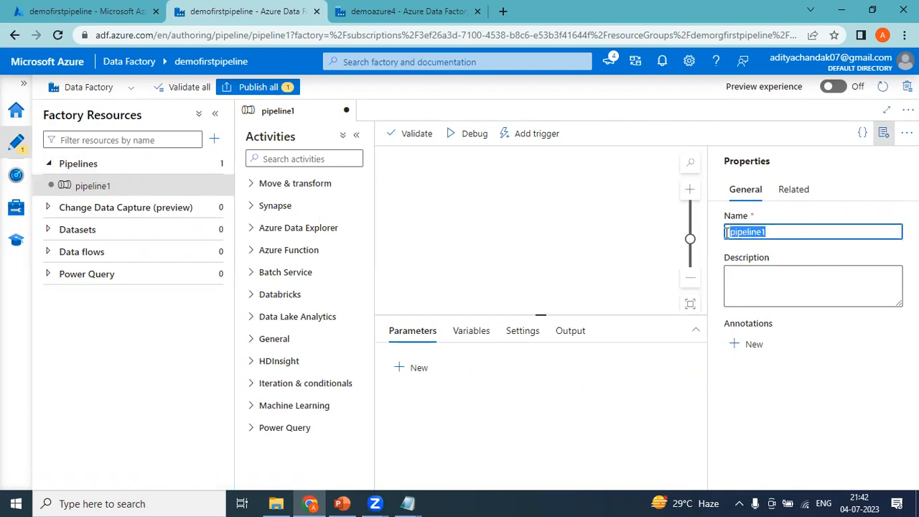
text(first)
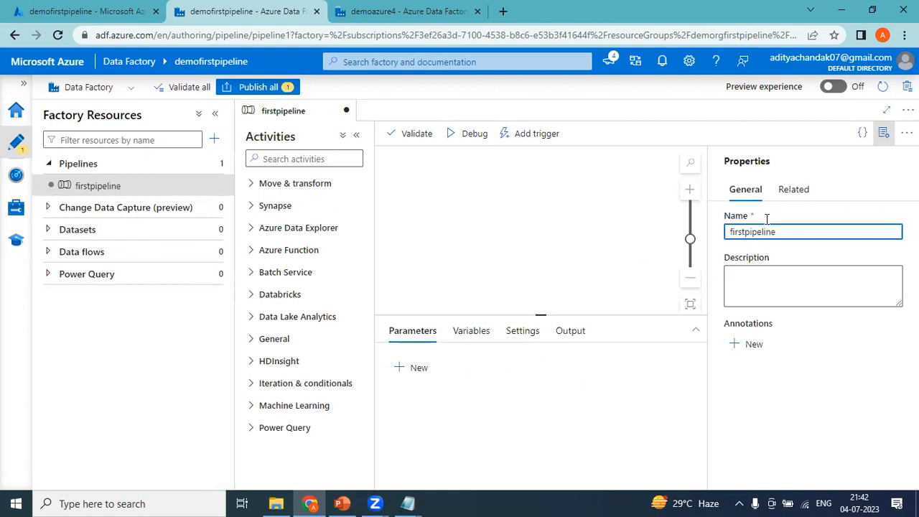
click(888, 131)
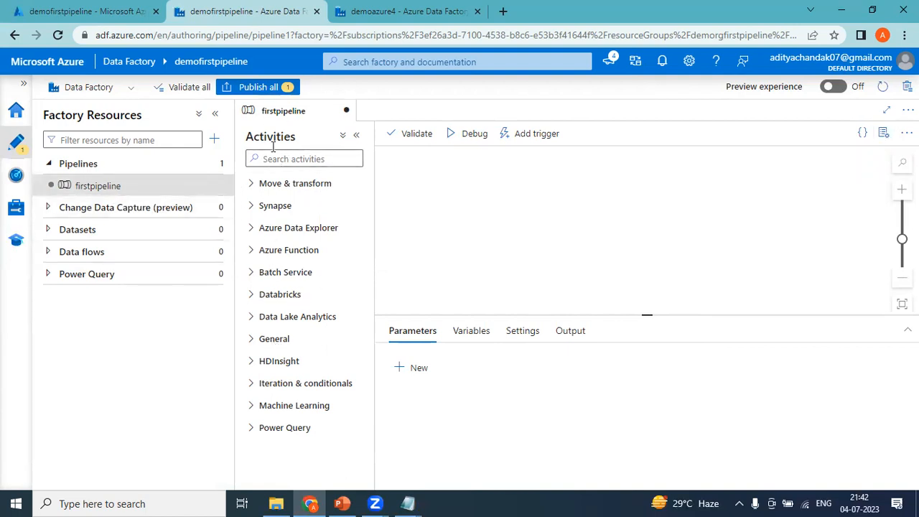
Expand the Move & transform and General activity groups in the Activities list
click(252, 185)
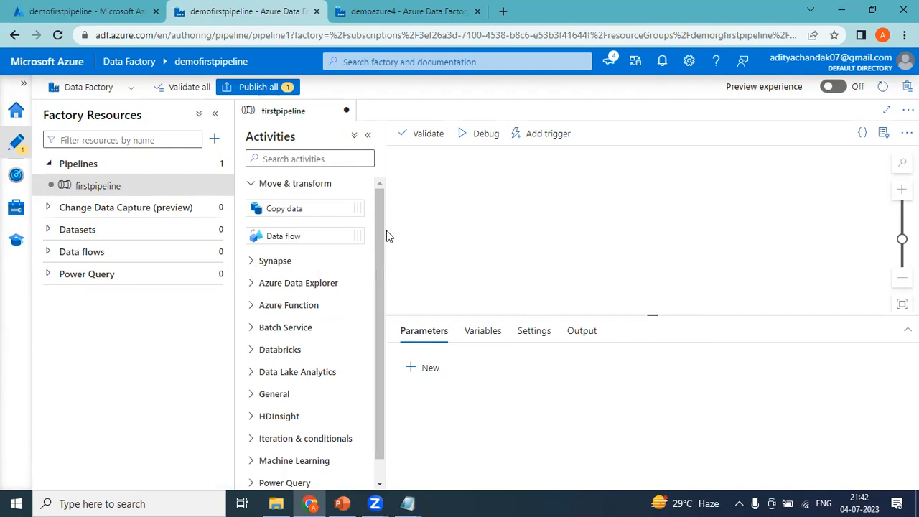
drag(382, 231, 380, 295)
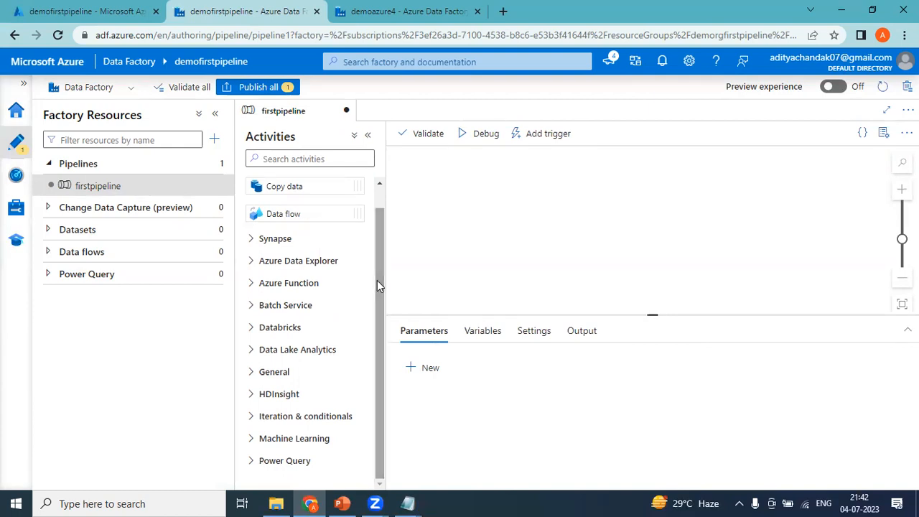
click(251, 416)
mouse_move(378, 337)
mouse_down()
mouse_move(381, 441)
mouse_move(382, 350)
mouse_up()
click(251, 352)
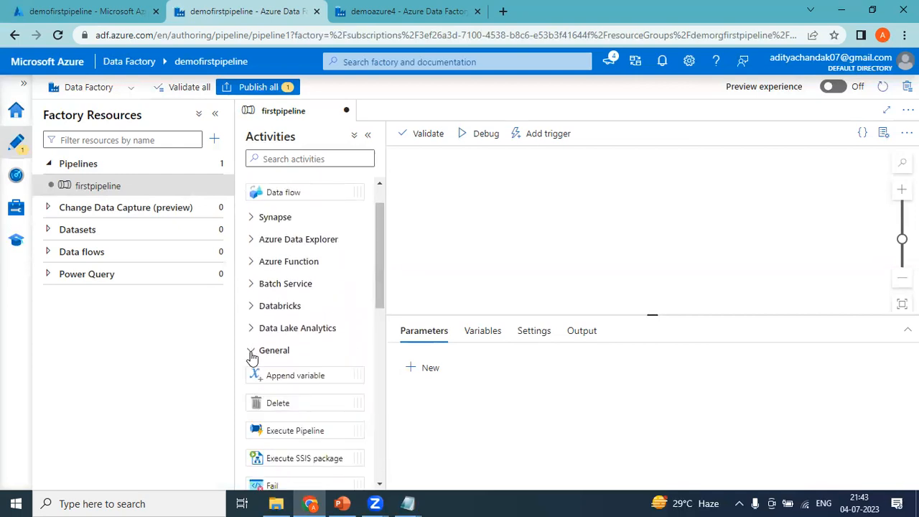
drag(382, 293, 385, 271)
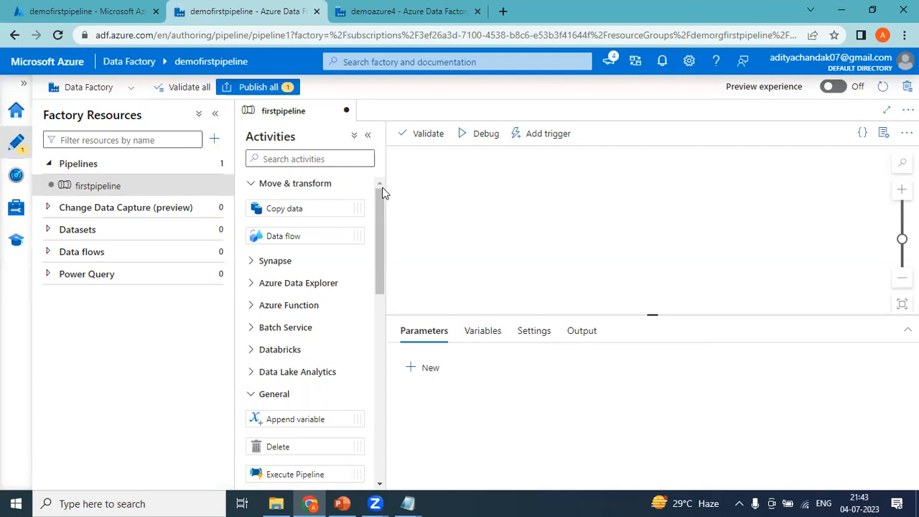
Jot 'Dataset' and 'Connection String/ Linked Service' on two lines in a new Notepad note, then minimize it
key(super+r)
key(Return)
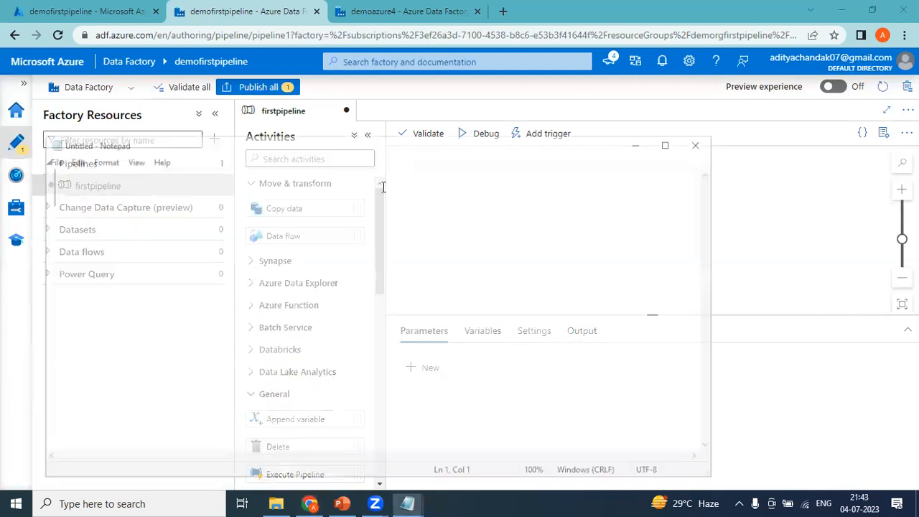
text(Dataset)
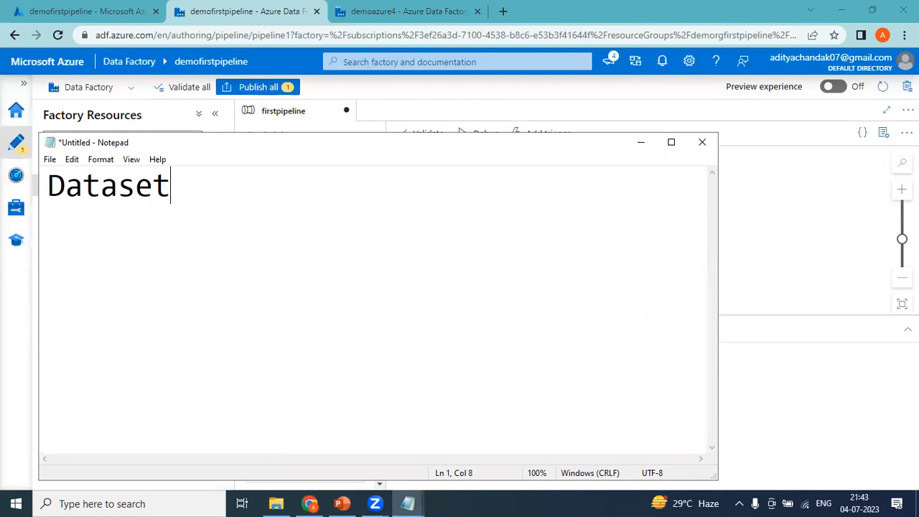
key(Return)
text(Connection)
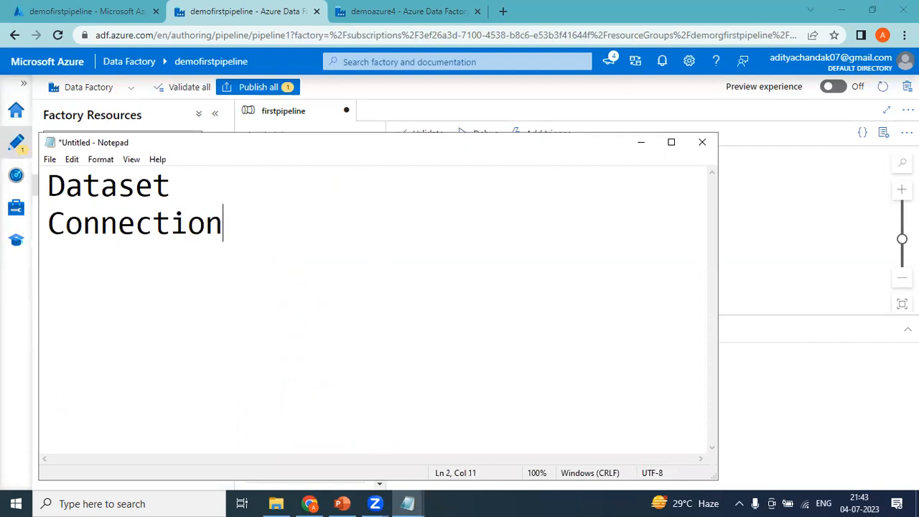
text( String)
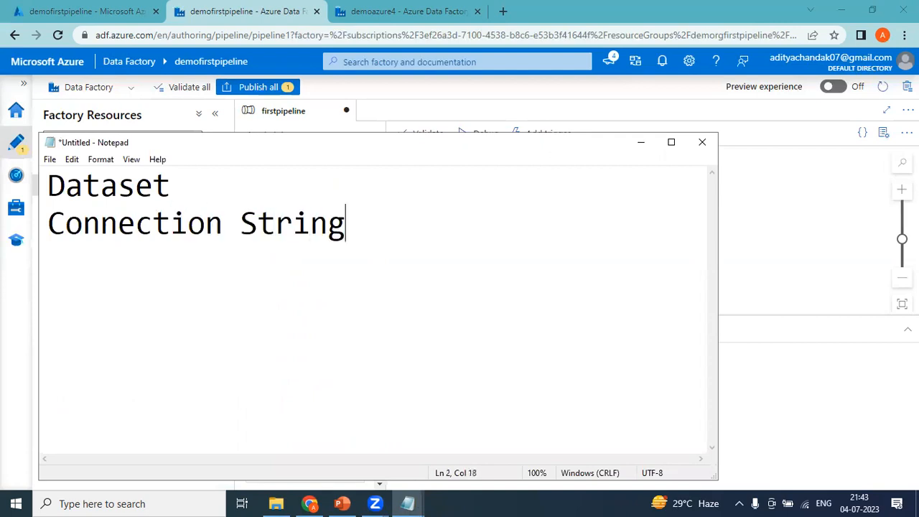
text(/ Linked Serv)
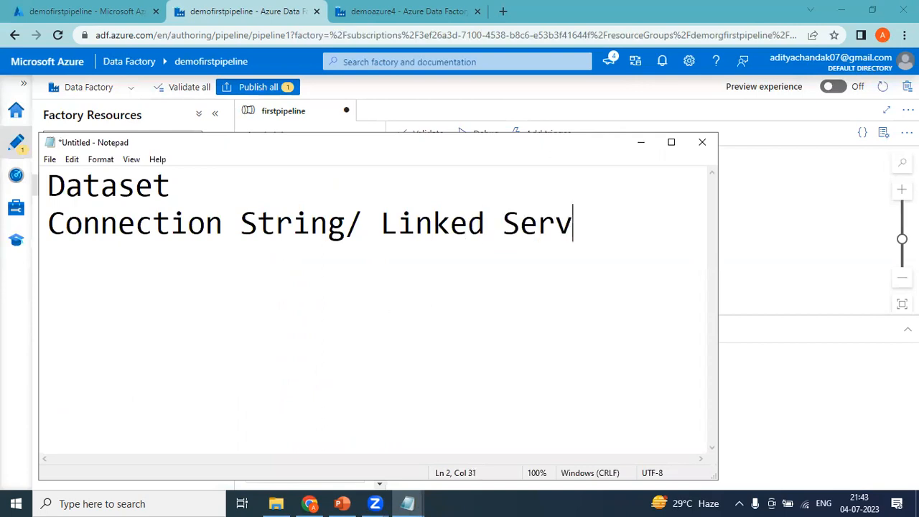
text(ice)
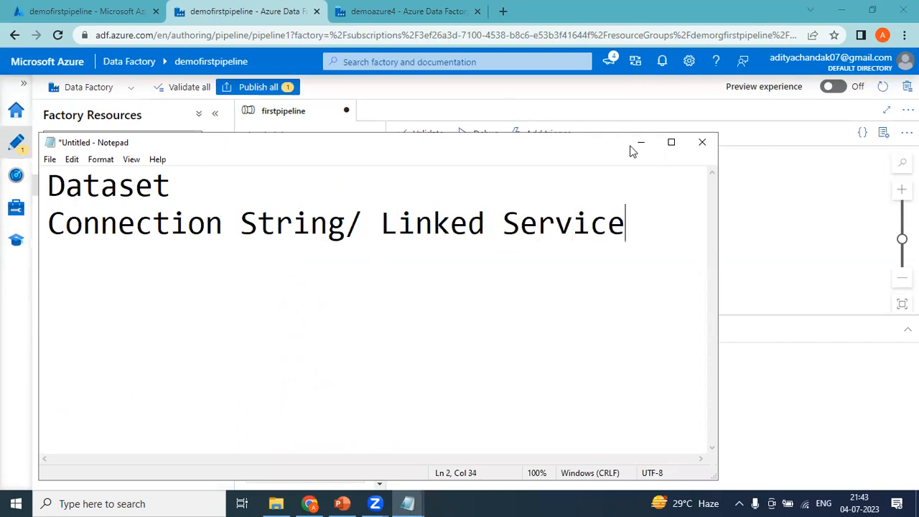
click(666, 146)
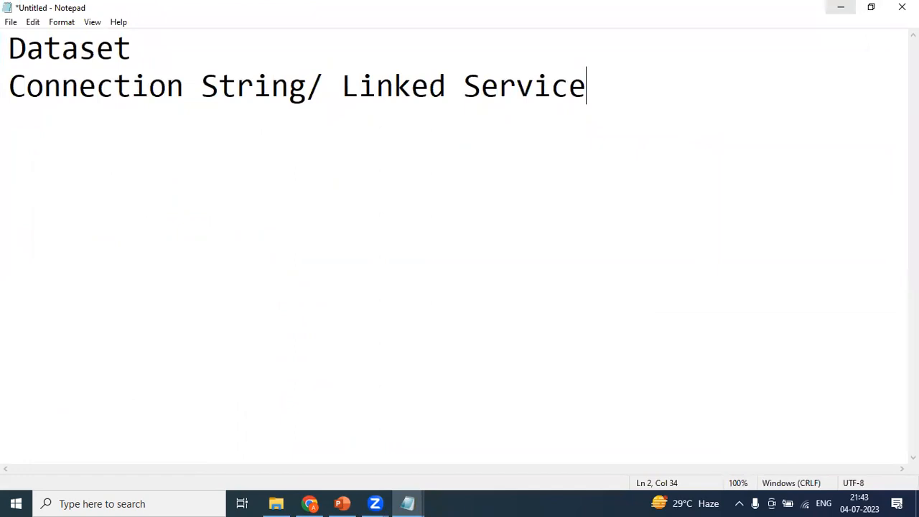
click(839, 17)
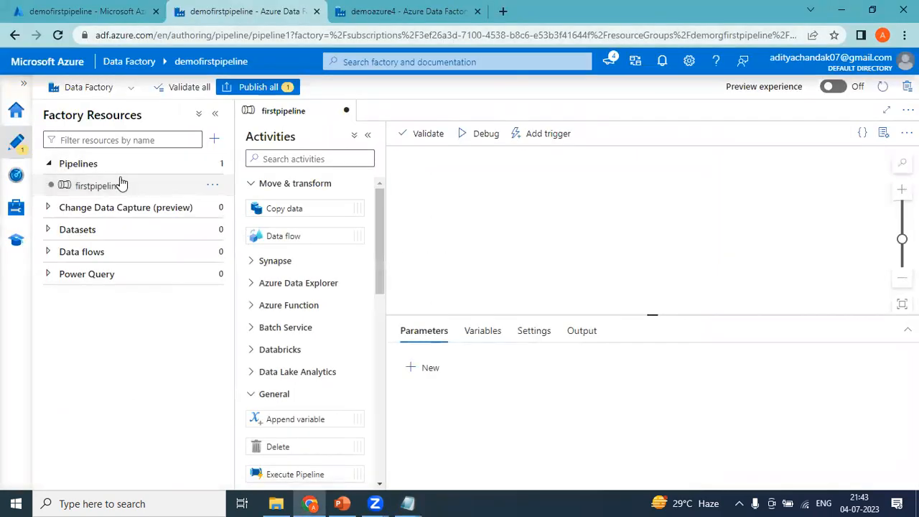
click(213, 164)
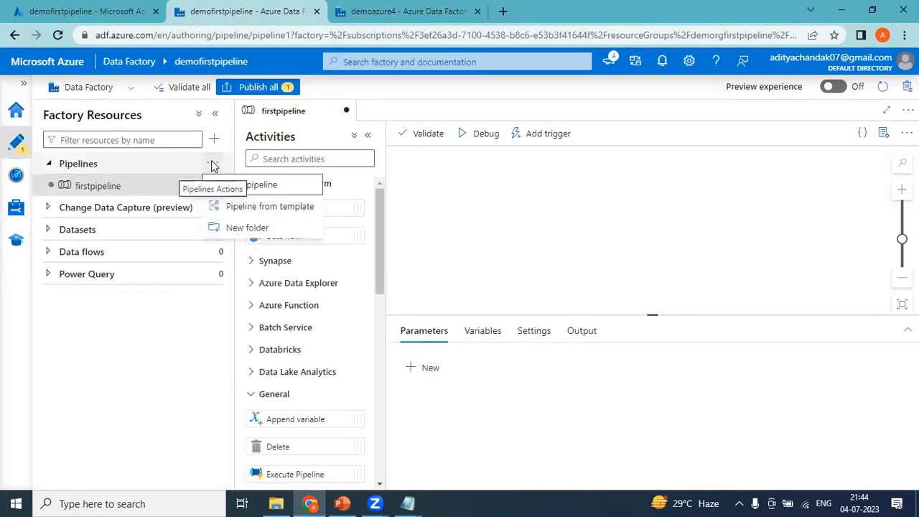
click(248, 227)
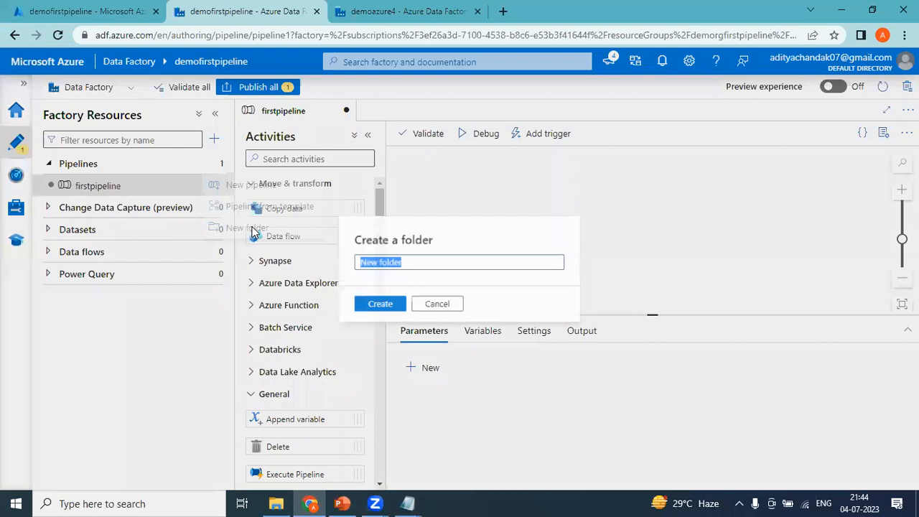
text(Test)
click(386, 305)
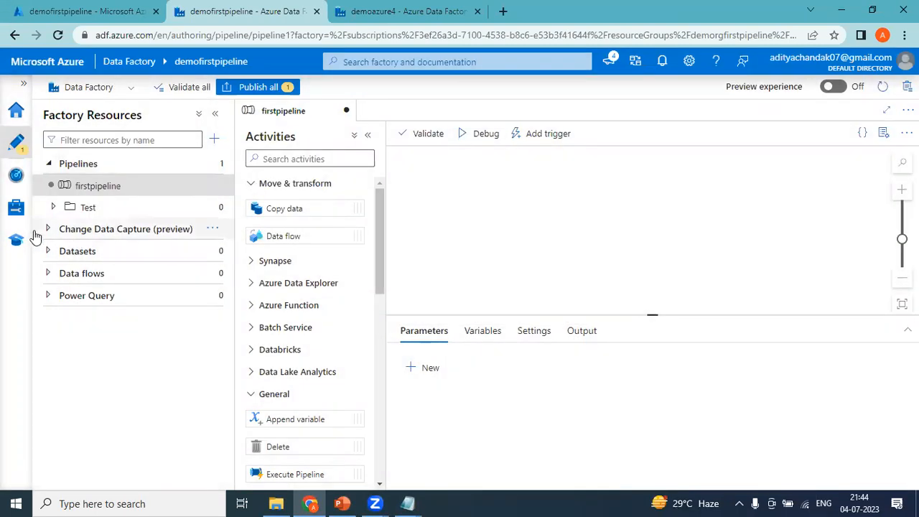
click(52, 208)
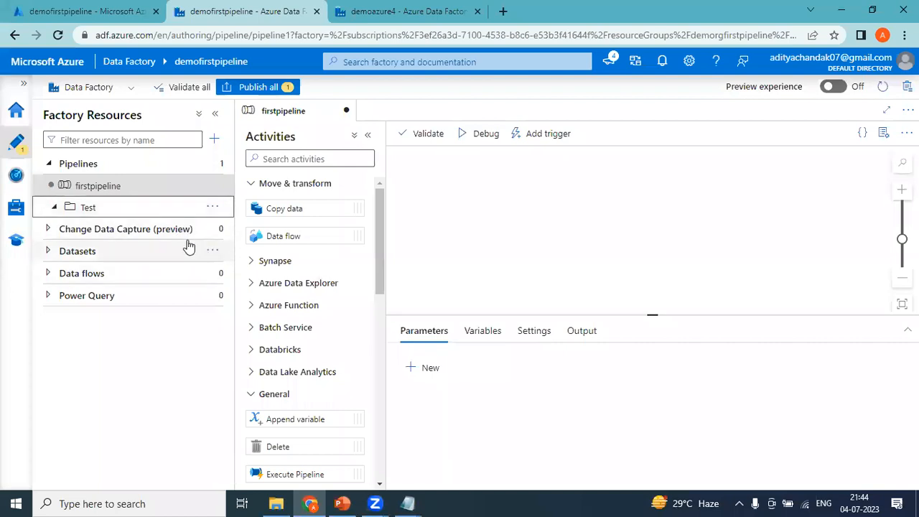
click(222, 166)
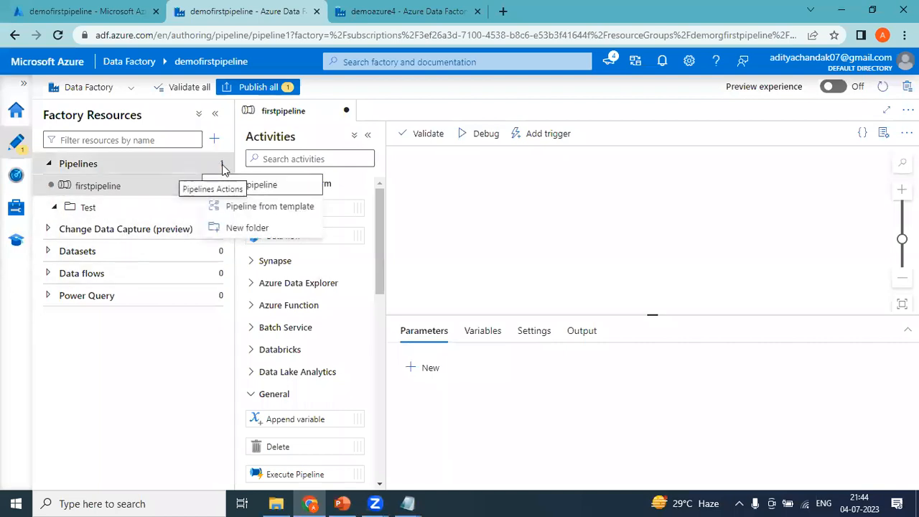
click(251, 228)
text(Test1)
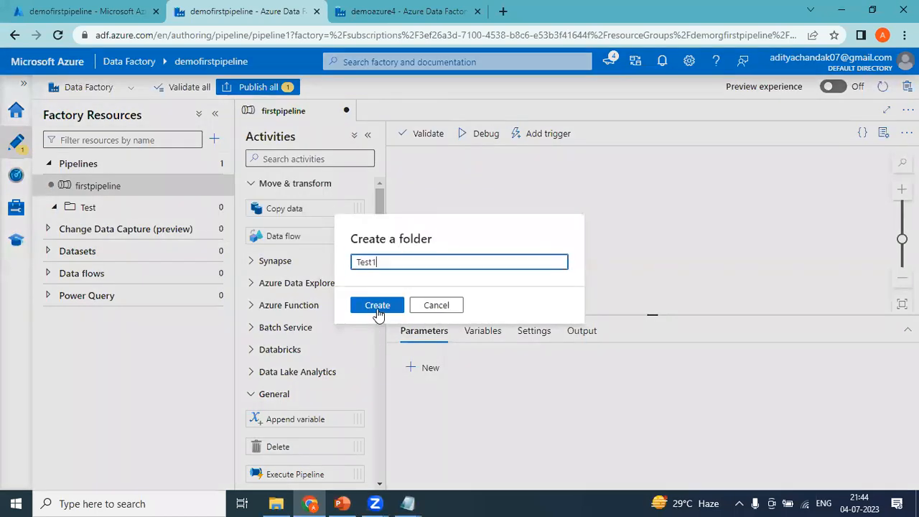
click(377, 306)
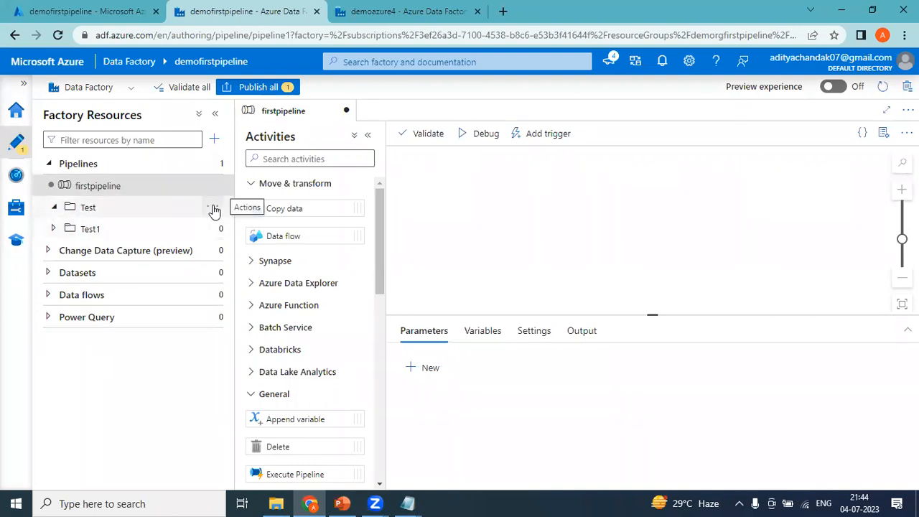
click(213, 208)
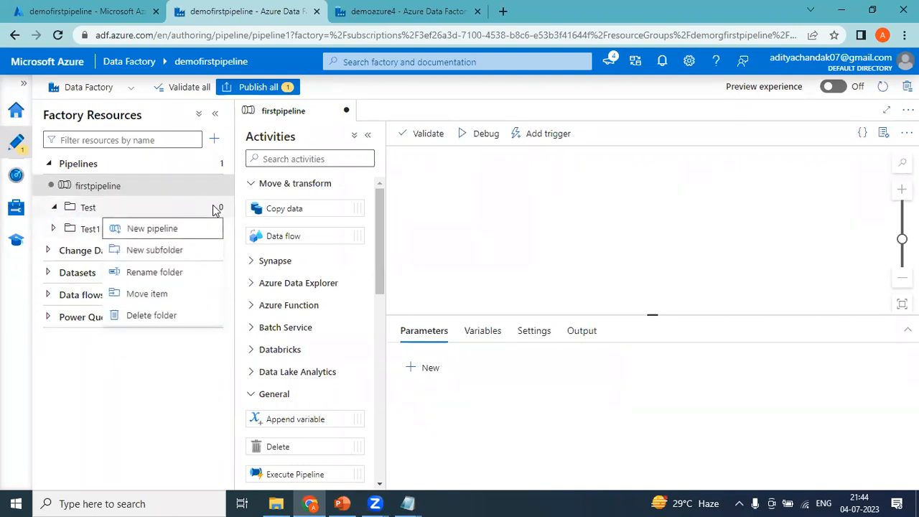
click(163, 319)
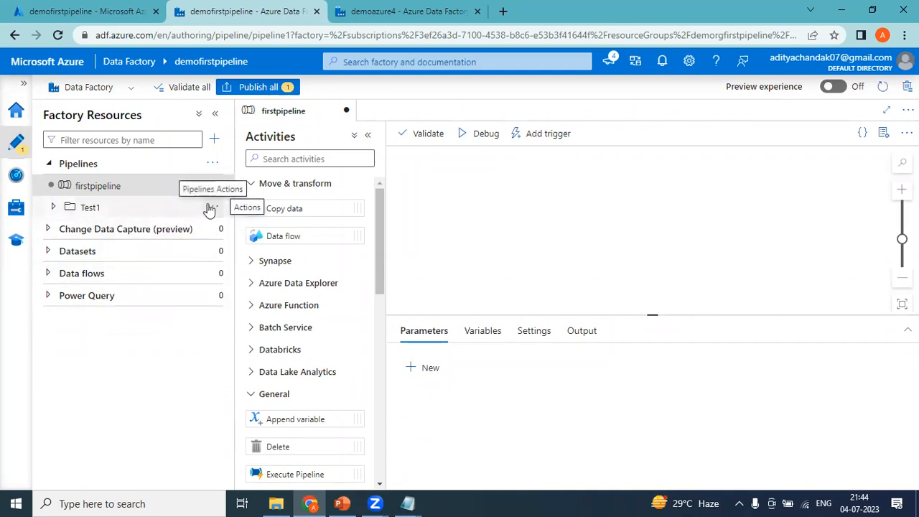
click(209, 207)
click(172, 318)
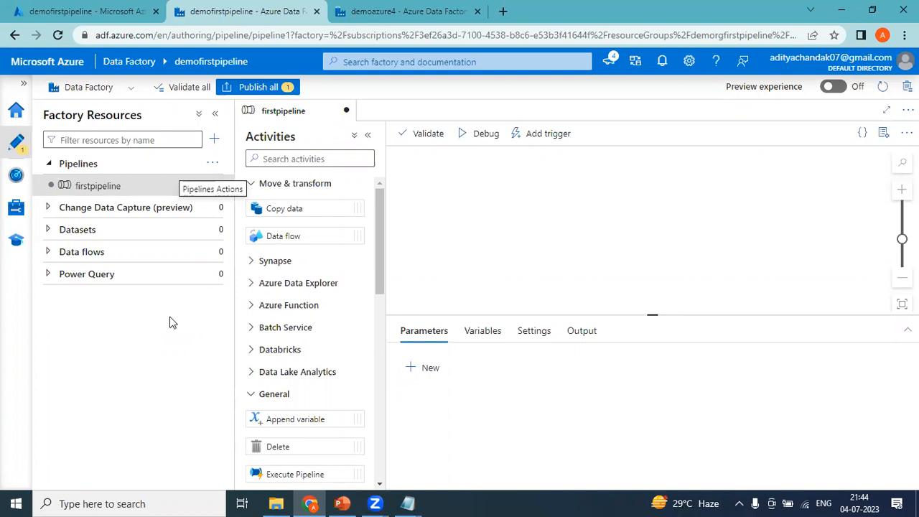
click(48, 230)
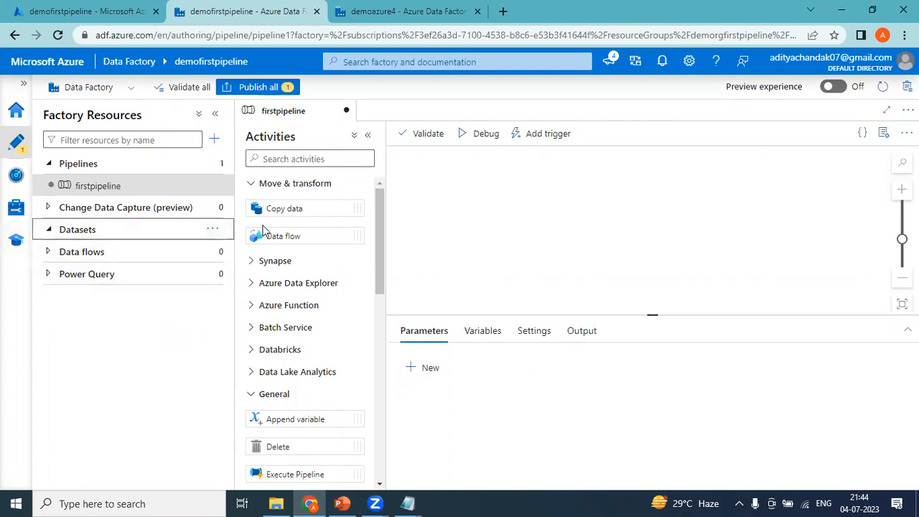
click(216, 230)
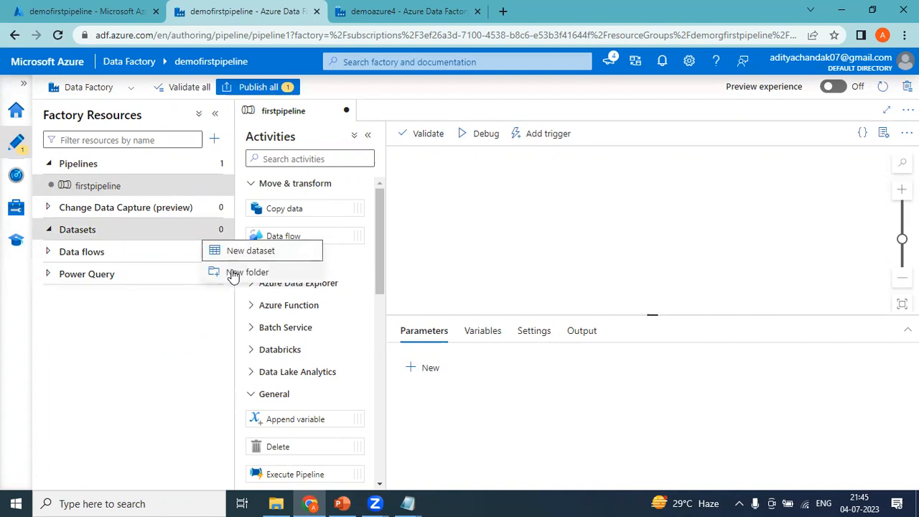
click(183, 325)
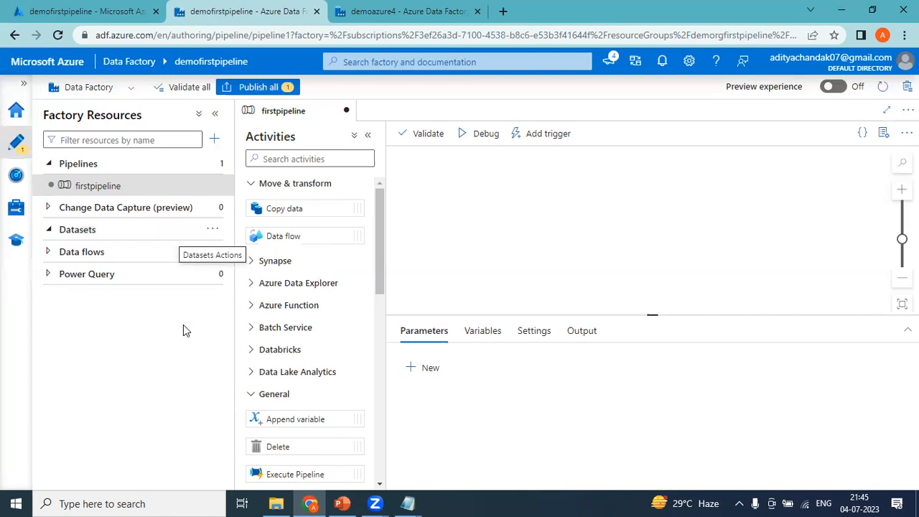
click(217, 234)
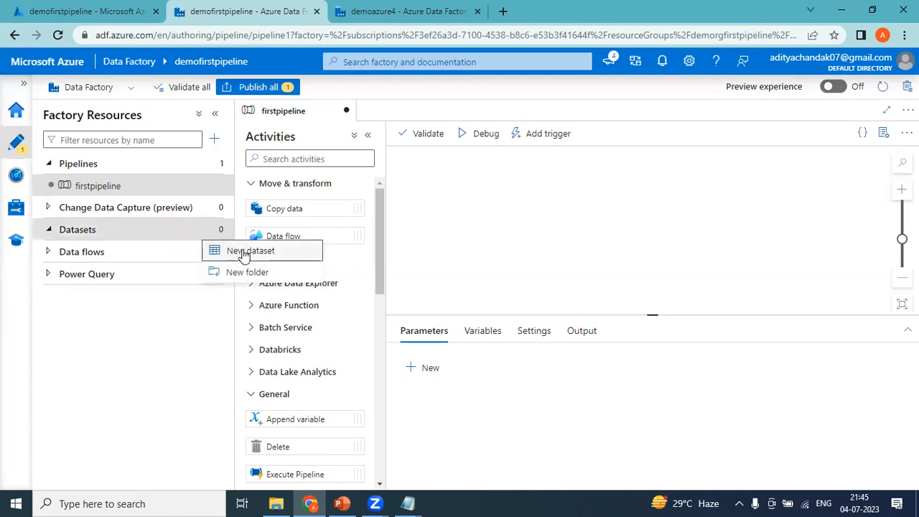
click(134, 321)
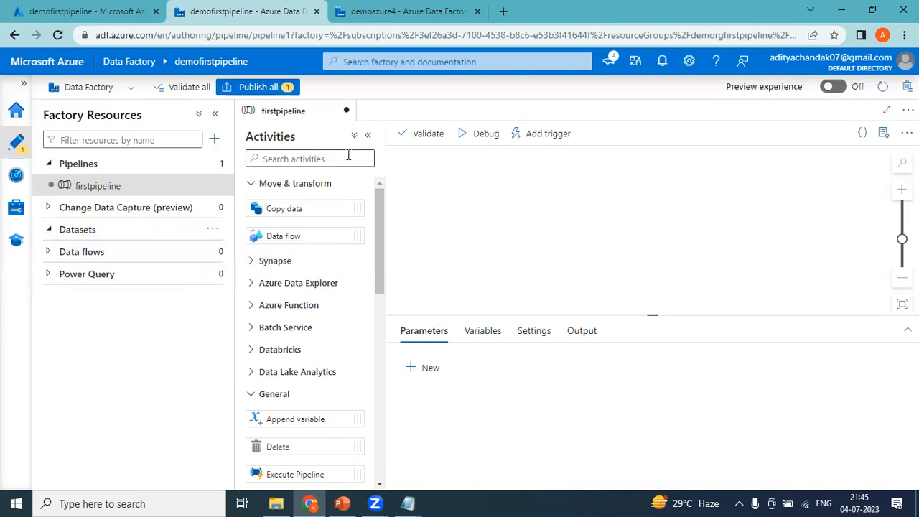
Add a Copy data activity, Copy data1, to the firstpipeline canvas
drag(282, 208, 542, 196)
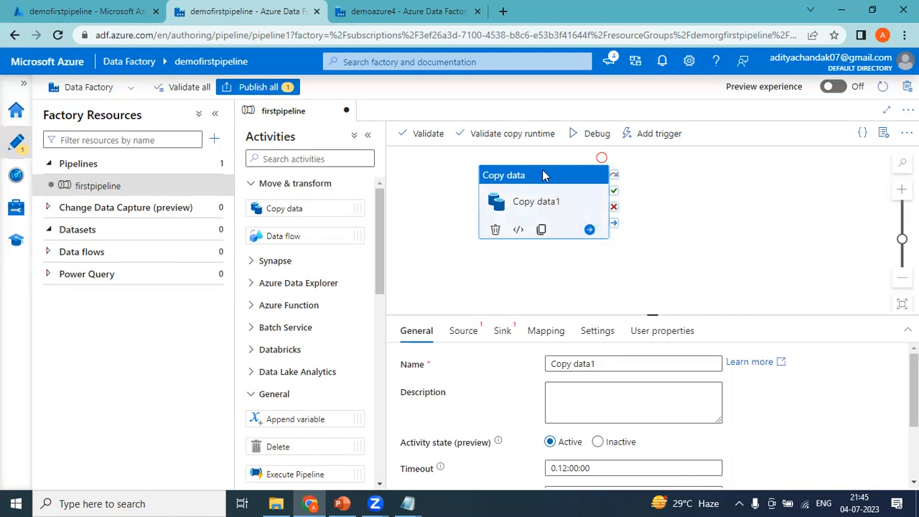
click(608, 364)
drag(607, 363, 525, 370)
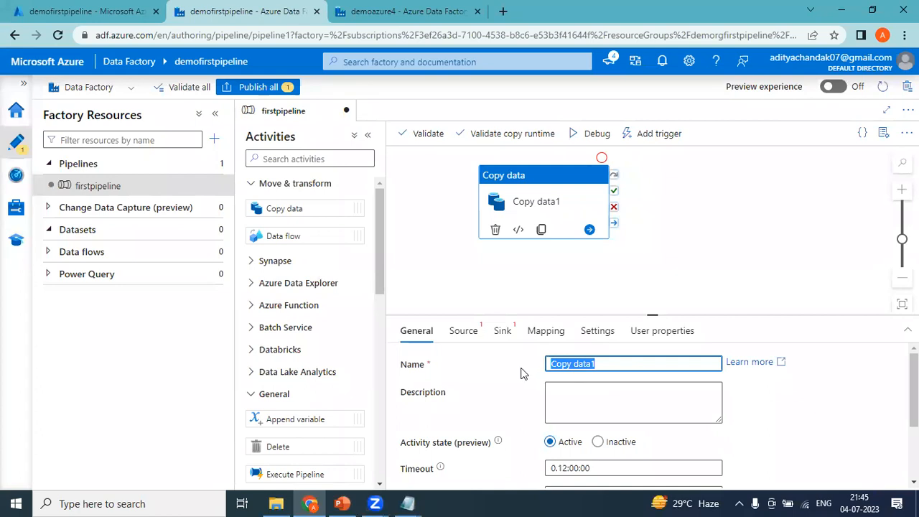
Check the Source dataset list and dataset actions, finding no datasets yet
click(471, 338)
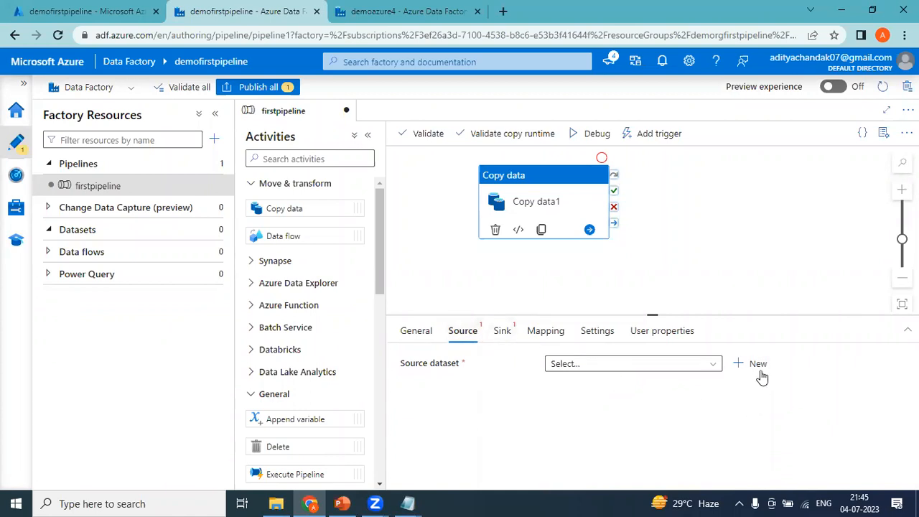
click(716, 365)
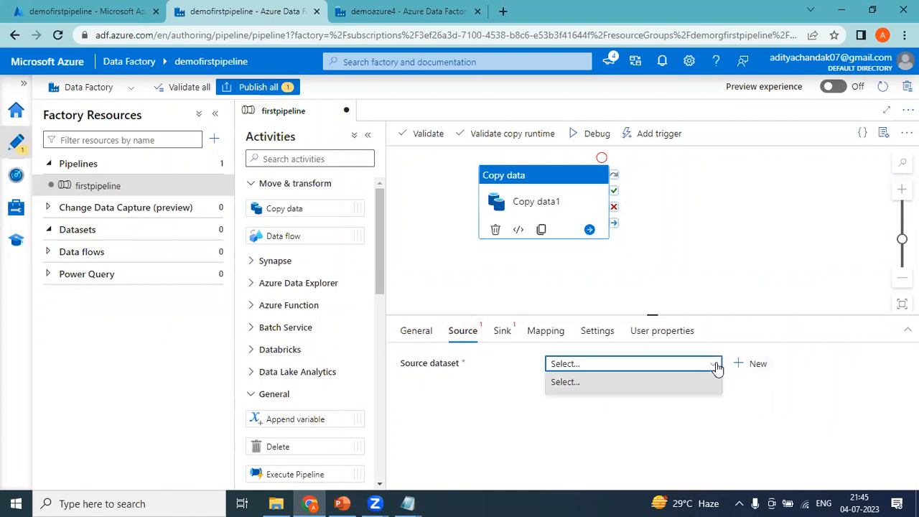
click(716, 365)
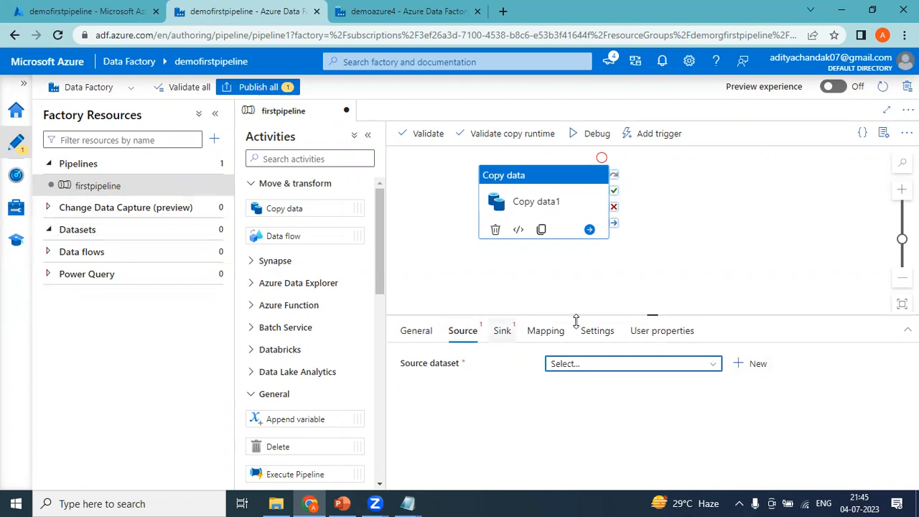
click(715, 366)
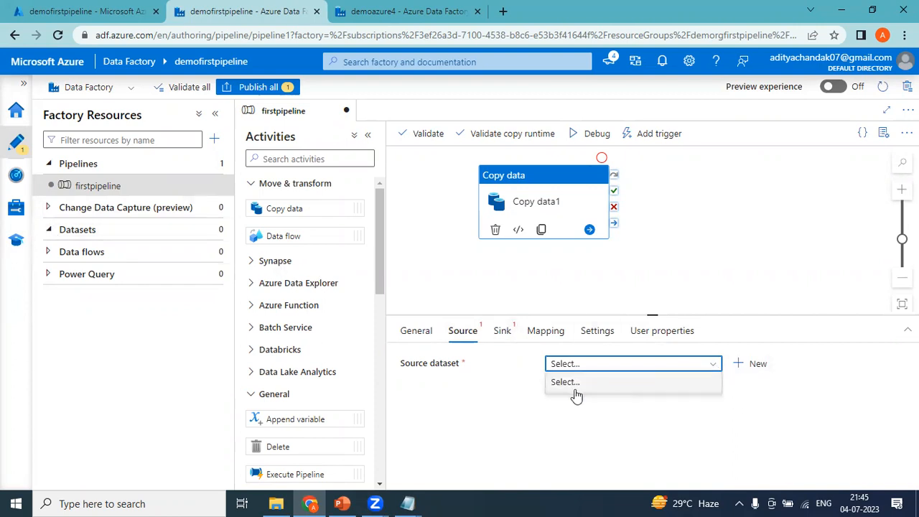
click(646, 433)
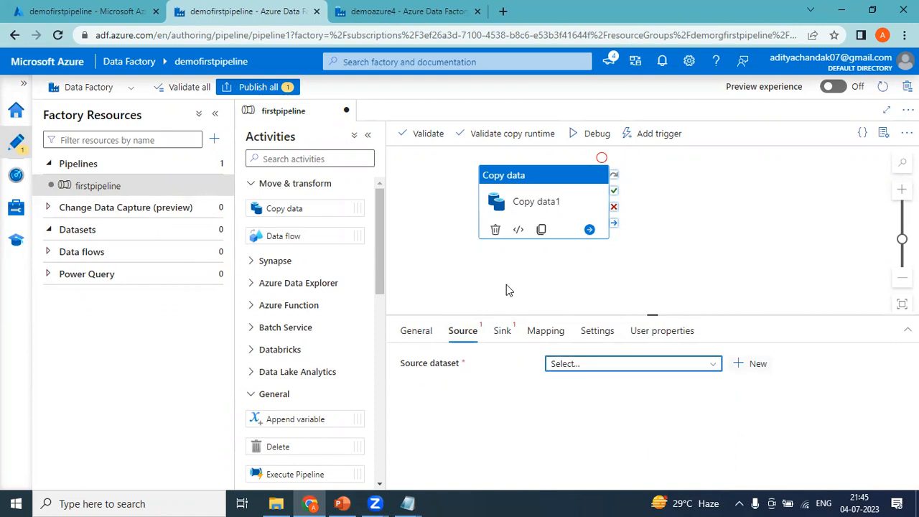
click(215, 231)
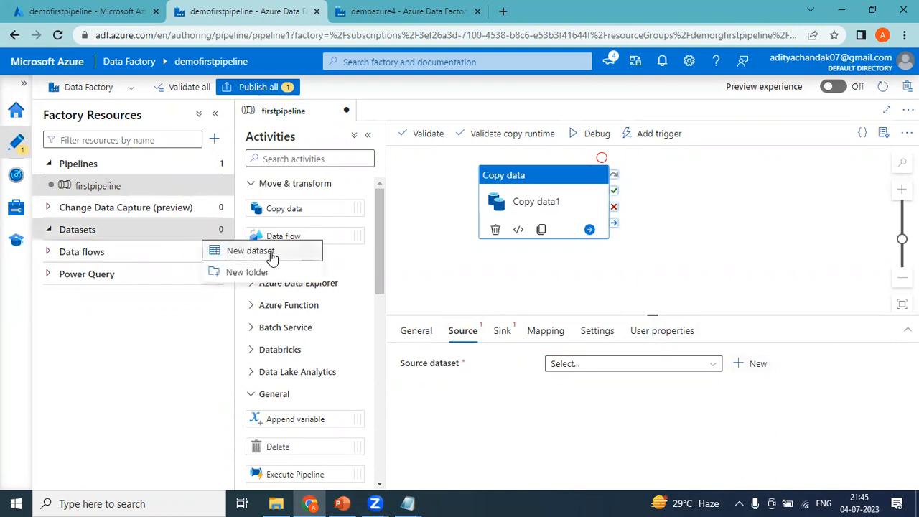
click(515, 462)
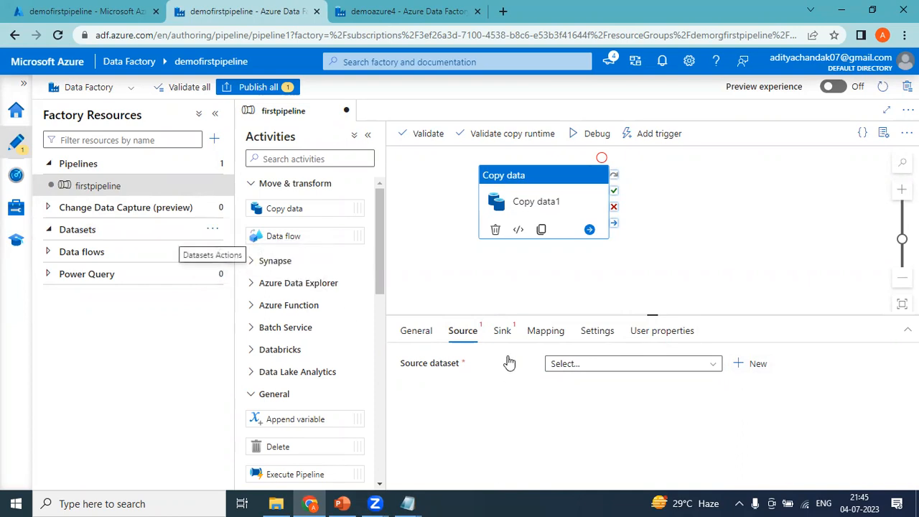
Review Copy data1's Sink, Mapping and Source settings
click(502, 332)
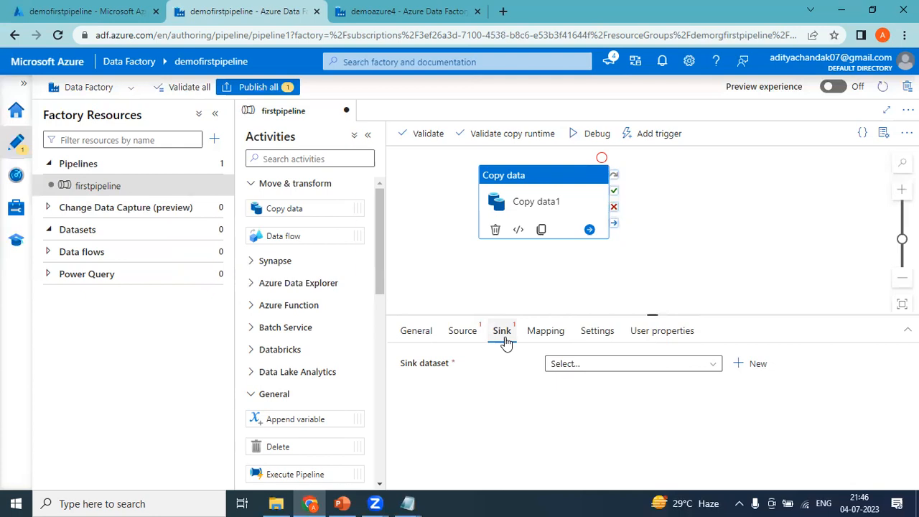
click(546, 336)
click(462, 332)
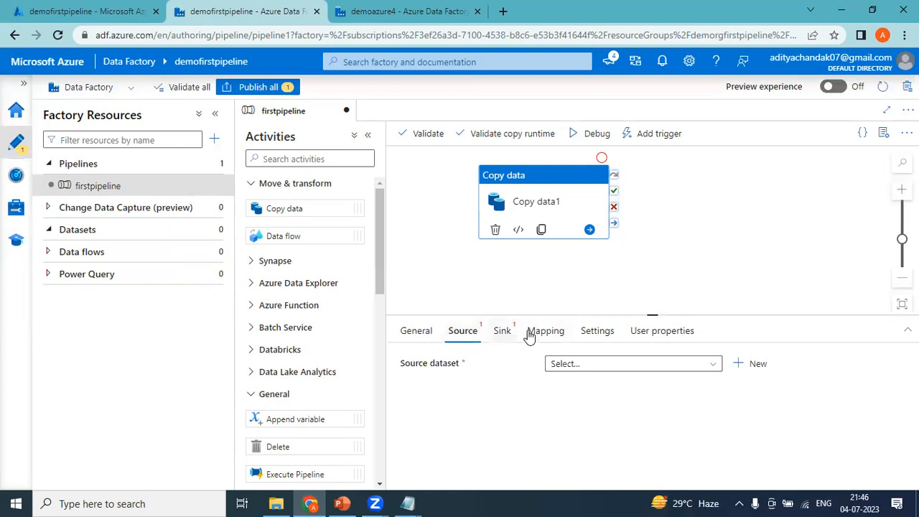
click(503, 335)
click(552, 332)
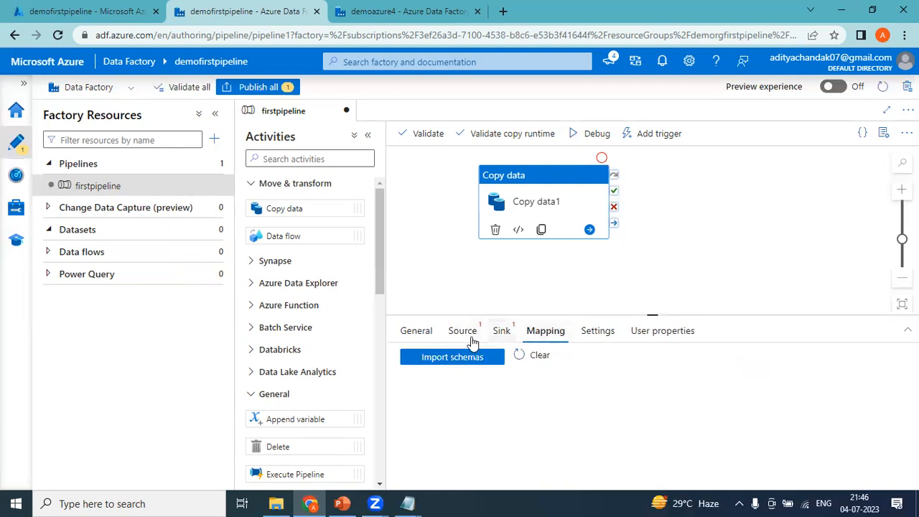
click(467, 337)
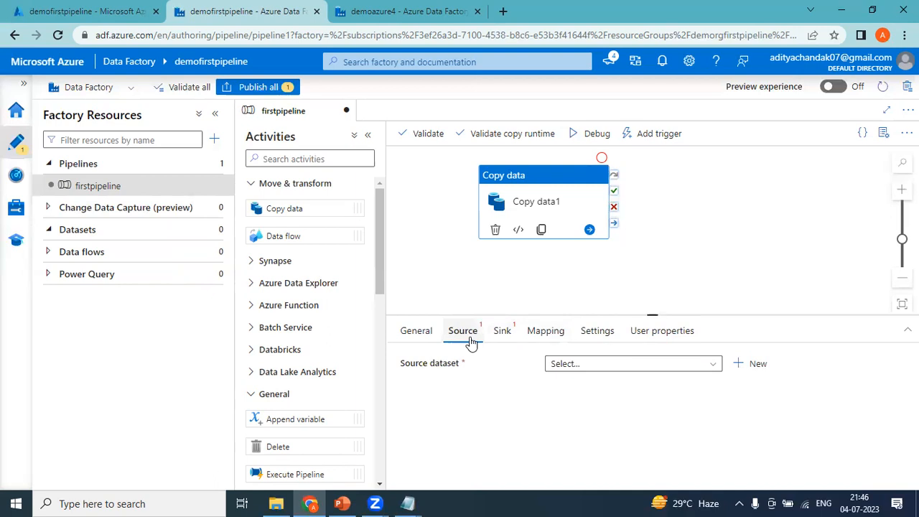
Confirm emp.txt in demostoragefirstpipeline's demosrc container, then return to the Data Factory tab
click(86, 11)
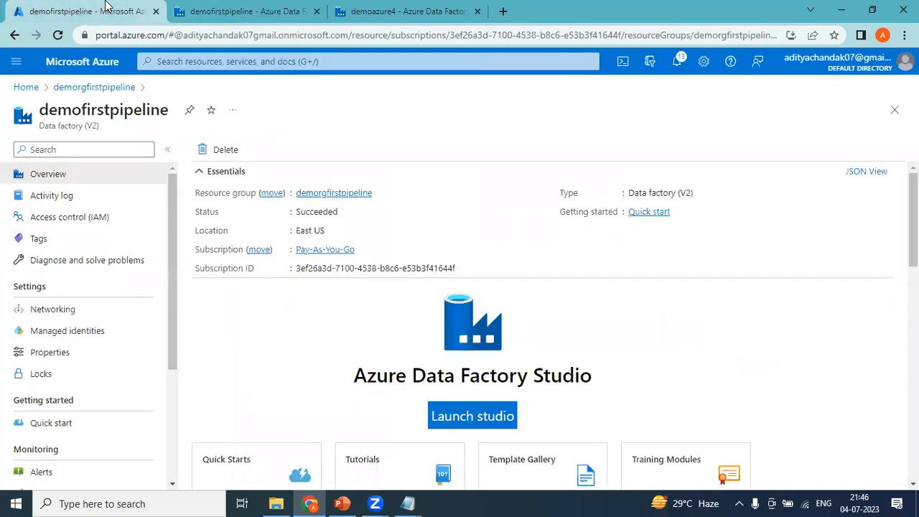
click(75, 88)
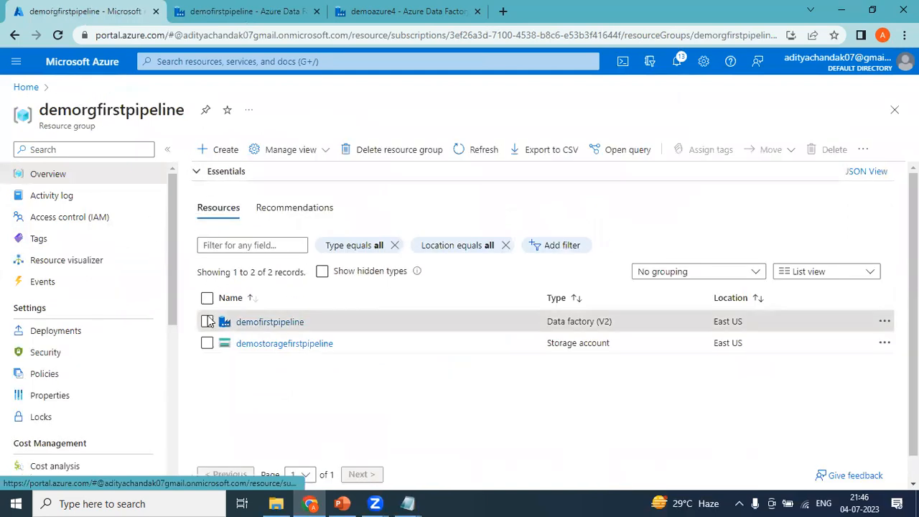
click(279, 346)
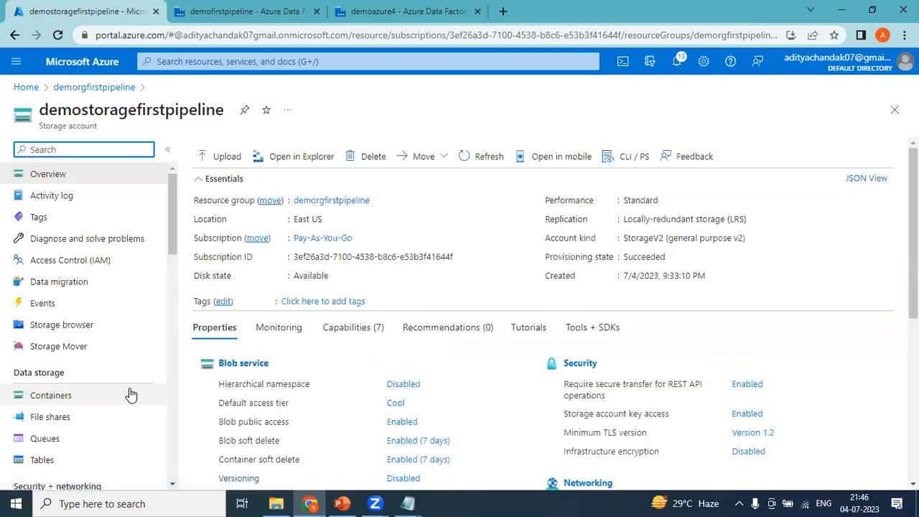
click(51, 403)
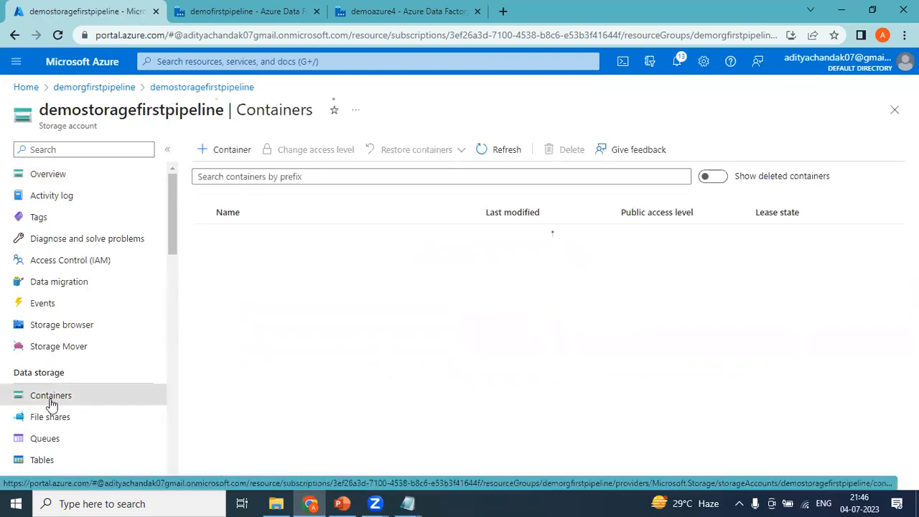
click(242, 284)
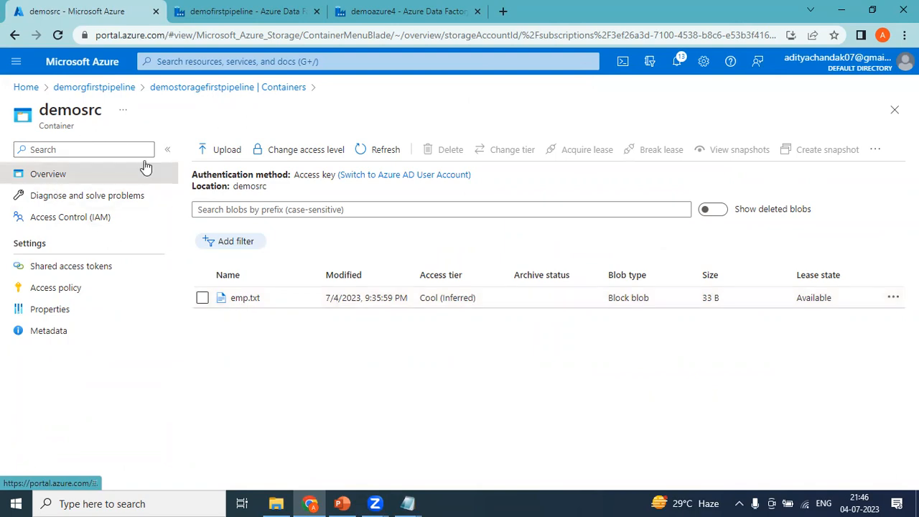
click(231, 10)
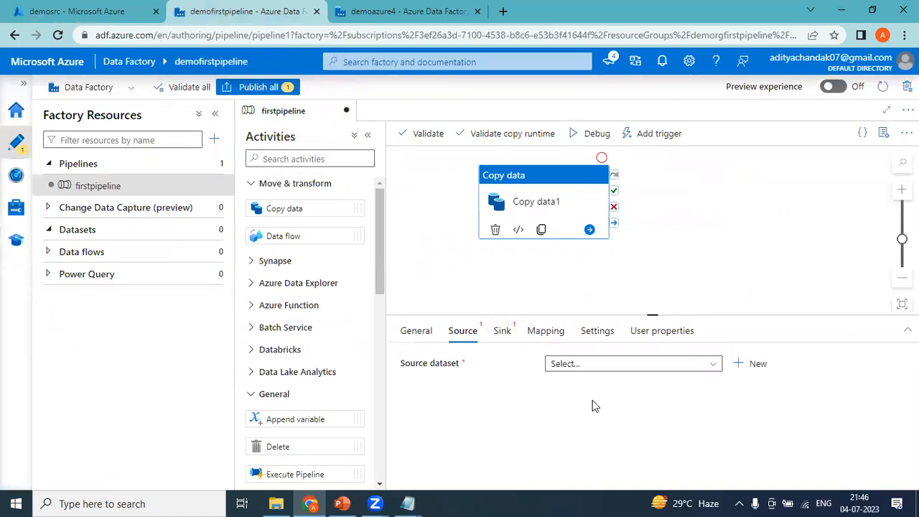
Start a new source dataset and browse the Azure, Database, File, Generic protocol, NoSQL and Services categories
click(756, 370)
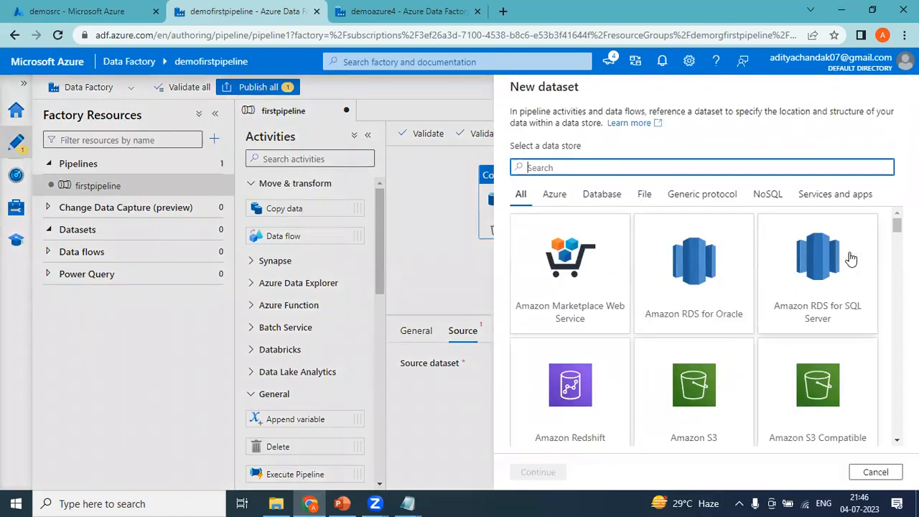
mouse_move(897, 226)
mouse_down()
mouse_move(894, 370)
mouse_move(877, 441)
mouse_move(896, 225)
mouse_up()
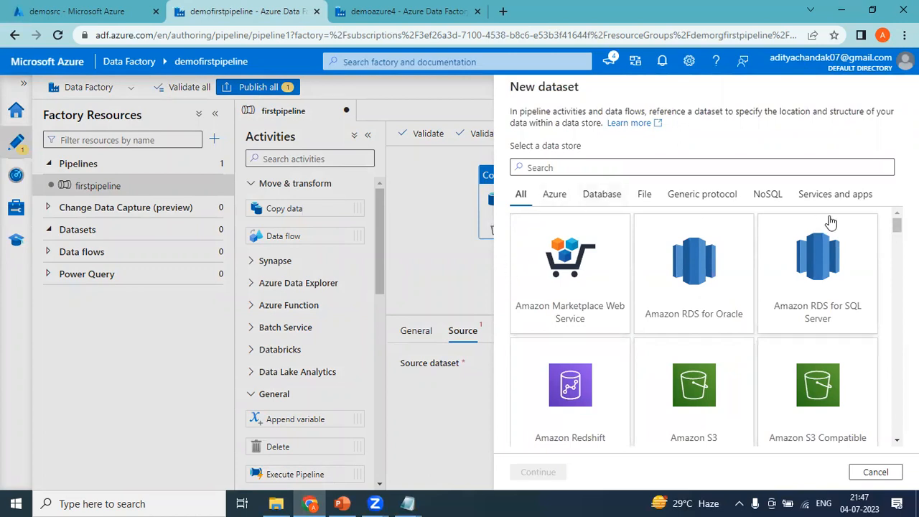
mouse_move(897, 226)
mouse_down()
mouse_move(881, 388)
mouse_move(896, 439)
mouse_move(897, 226)
mouse_up()
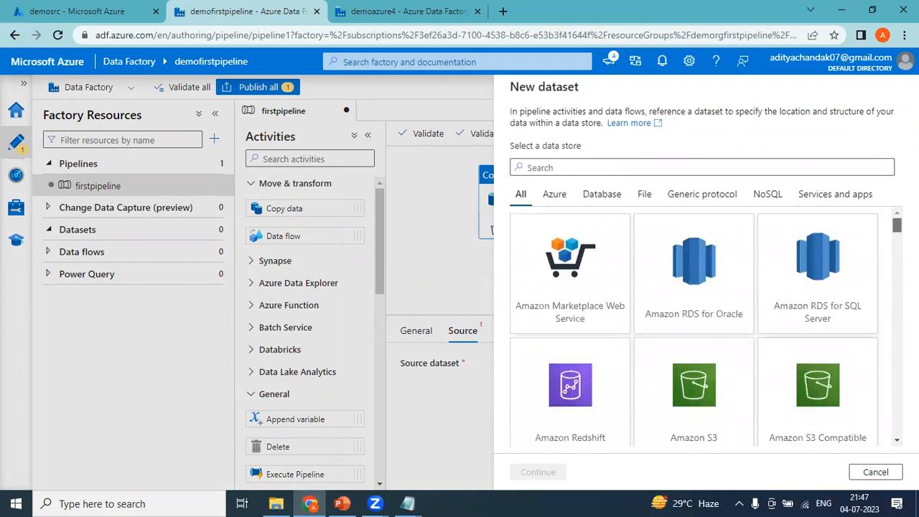
click(555, 205)
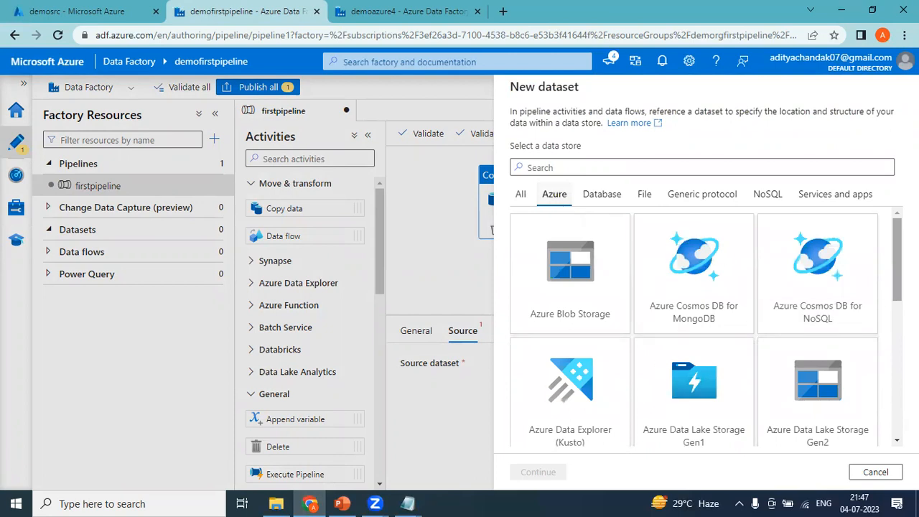
scroll(706, 327, down, 5)
scroll(706, 327, up, 5)
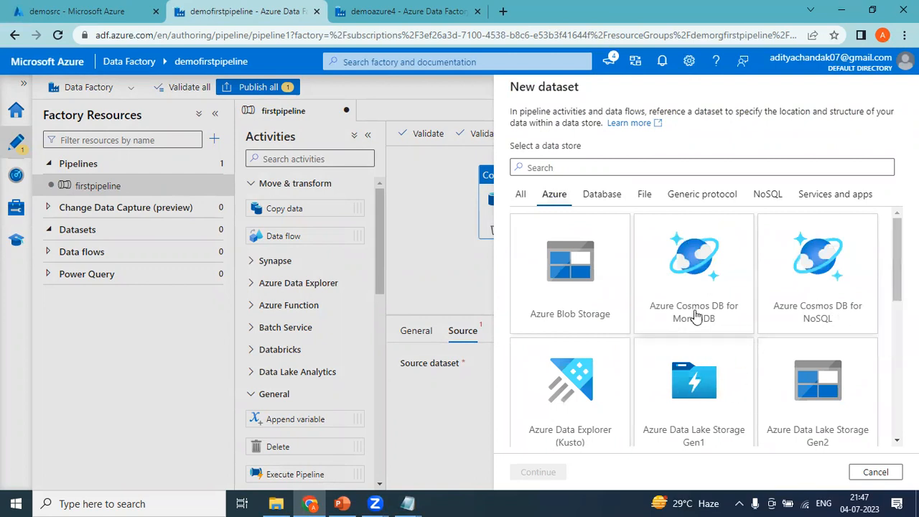
click(601, 194)
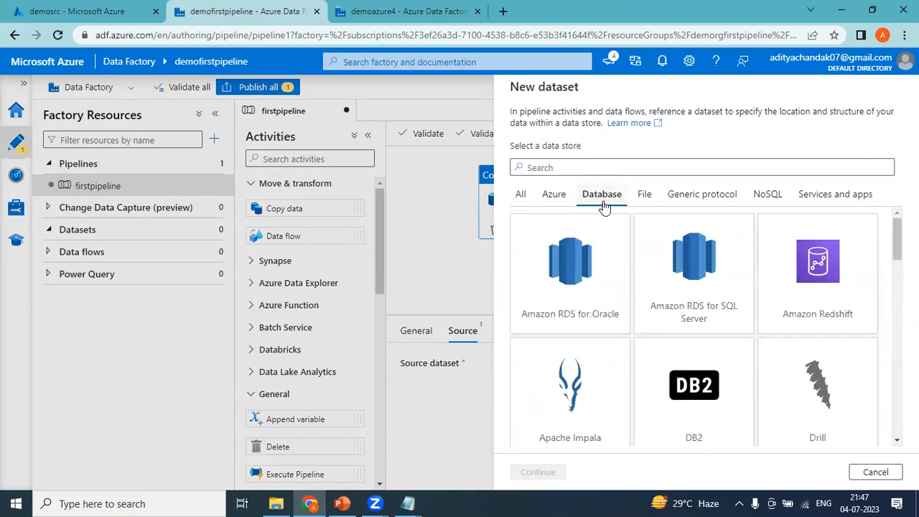
mouse_move(897, 240)
mouse_down()
mouse_move(897, 365)
mouse_move(897, 237)
mouse_up()
click(646, 201)
click(713, 200)
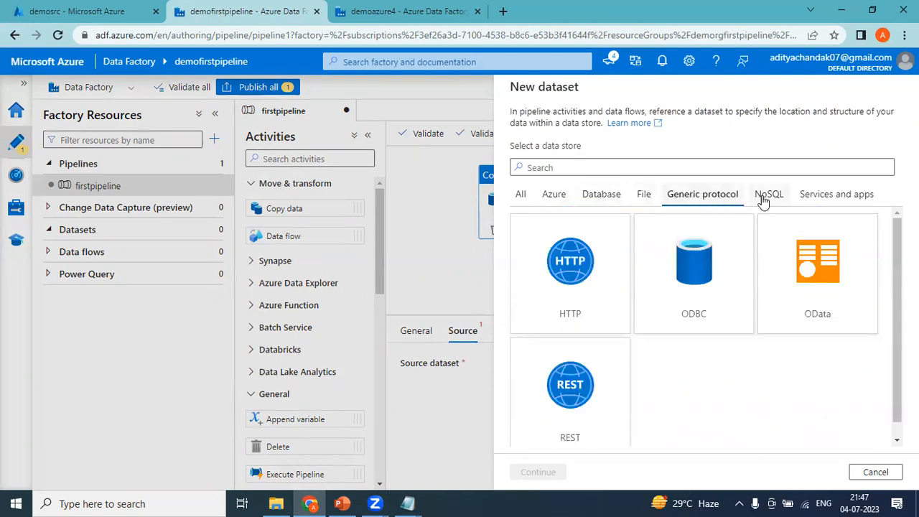
click(764, 201)
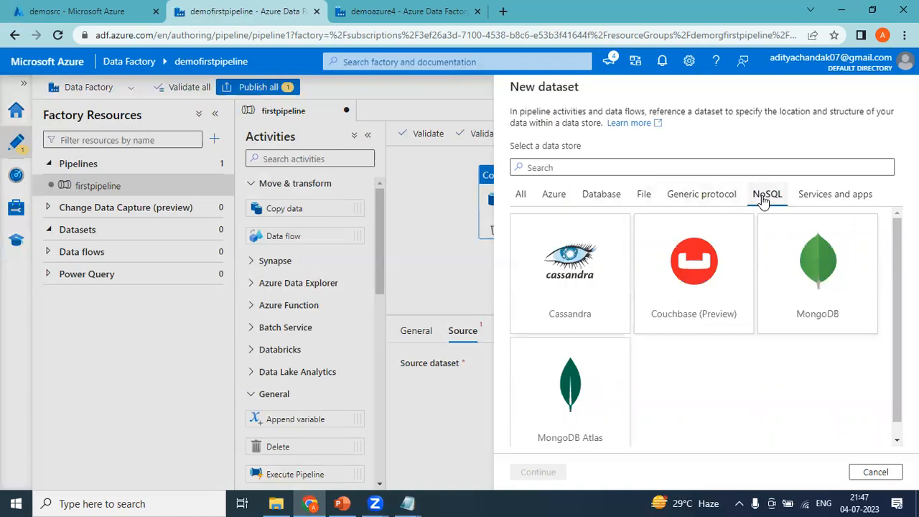
click(808, 201)
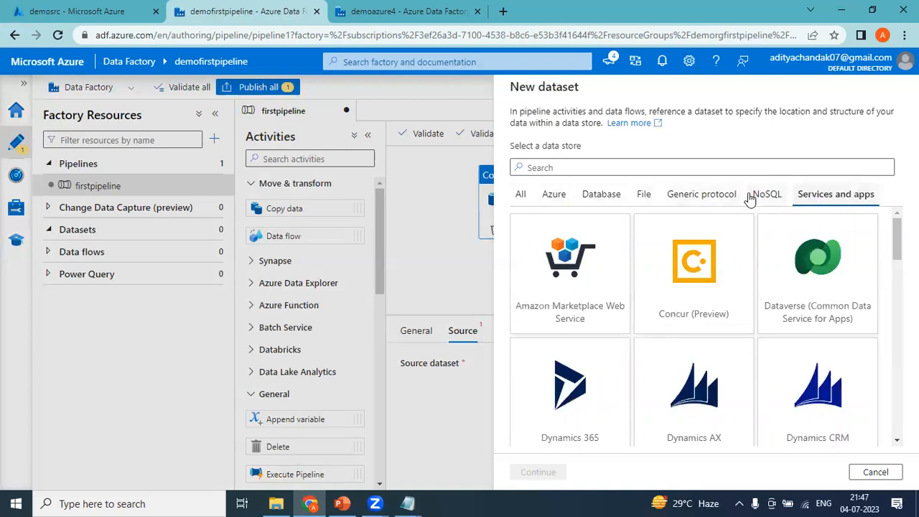
click(520, 195)
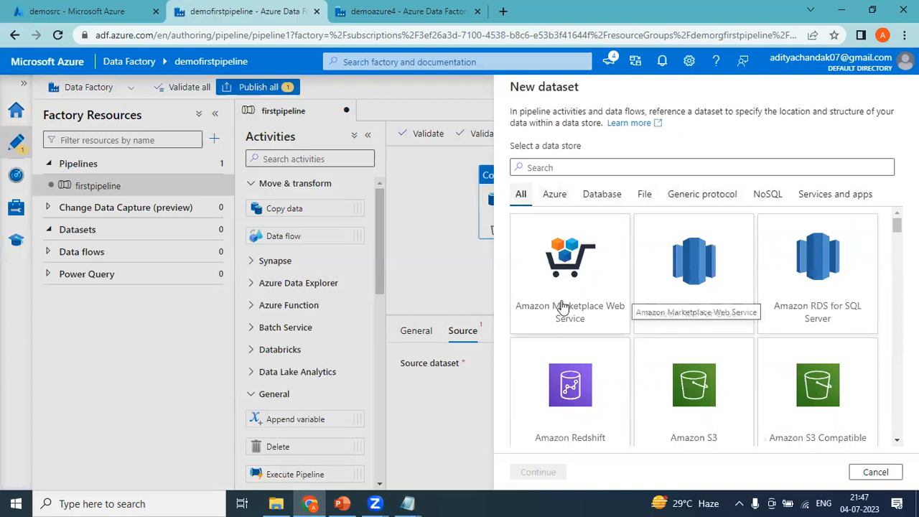
Filter to Azure data stores and pick Azure Blob Storage
click(595, 172)
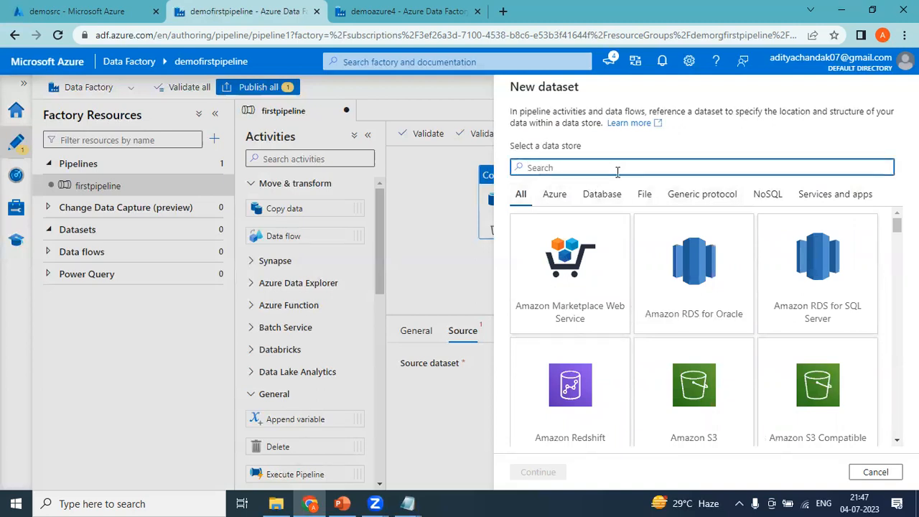
click(558, 198)
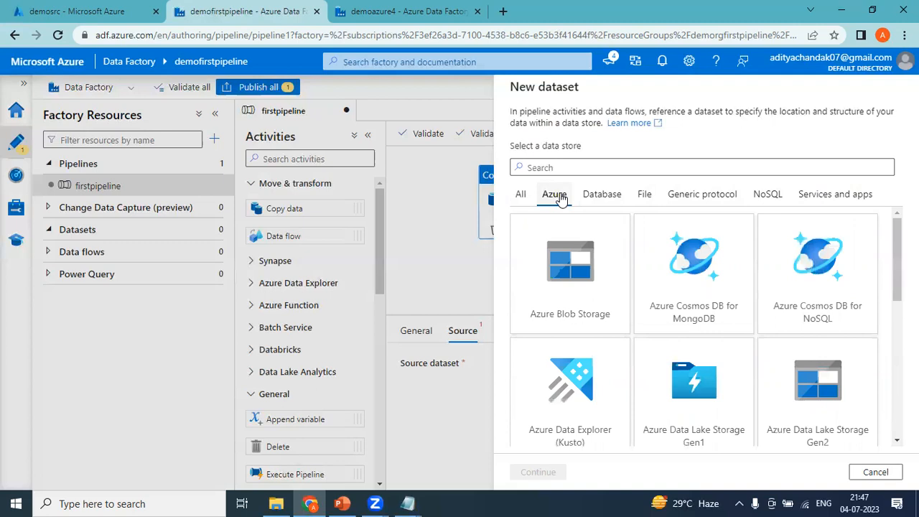
click(563, 307)
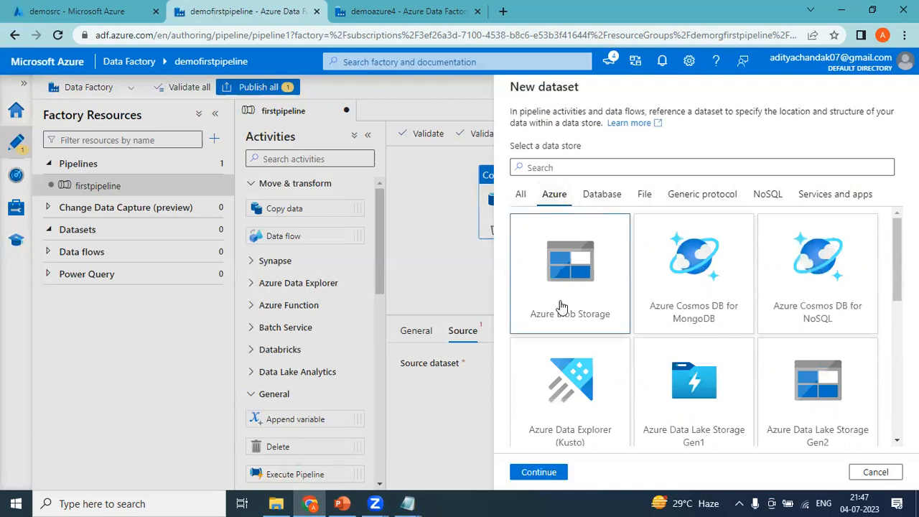
Choose DelimitedText as the format for the Blob Storage dataset
click(539, 472)
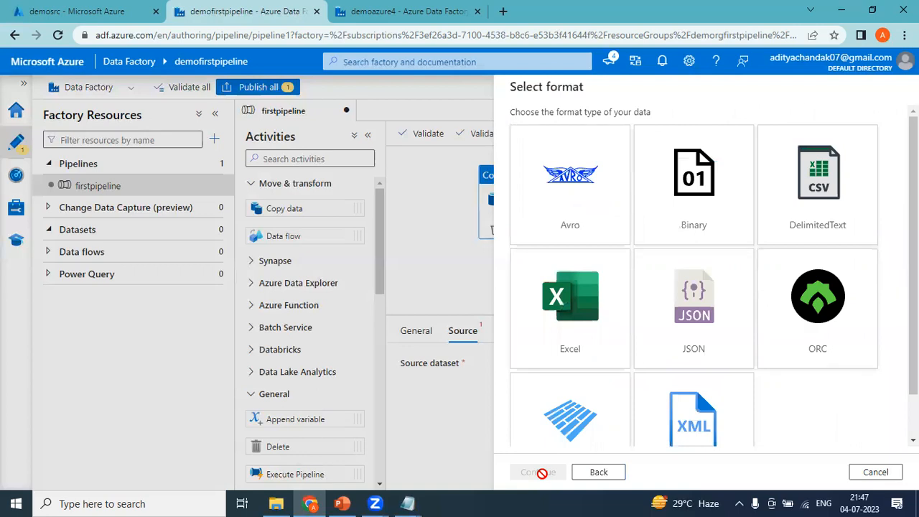
click(825, 228)
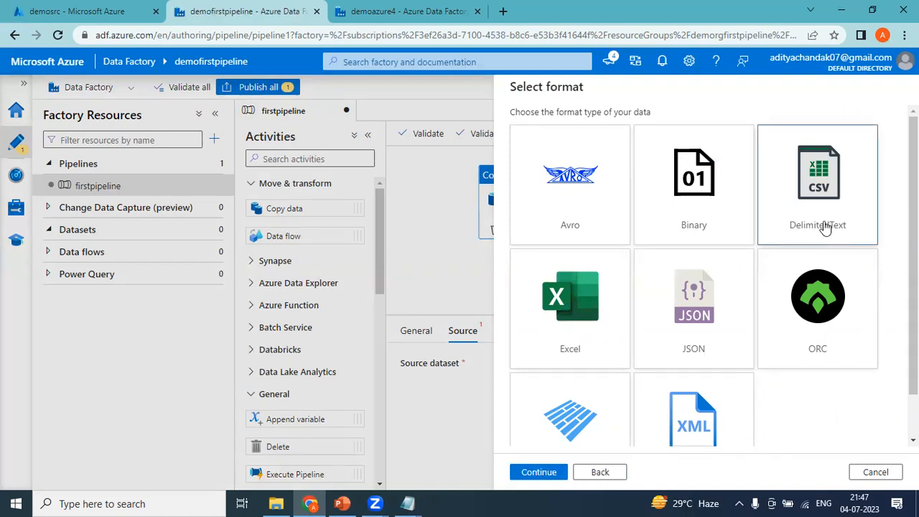
click(525, 470)
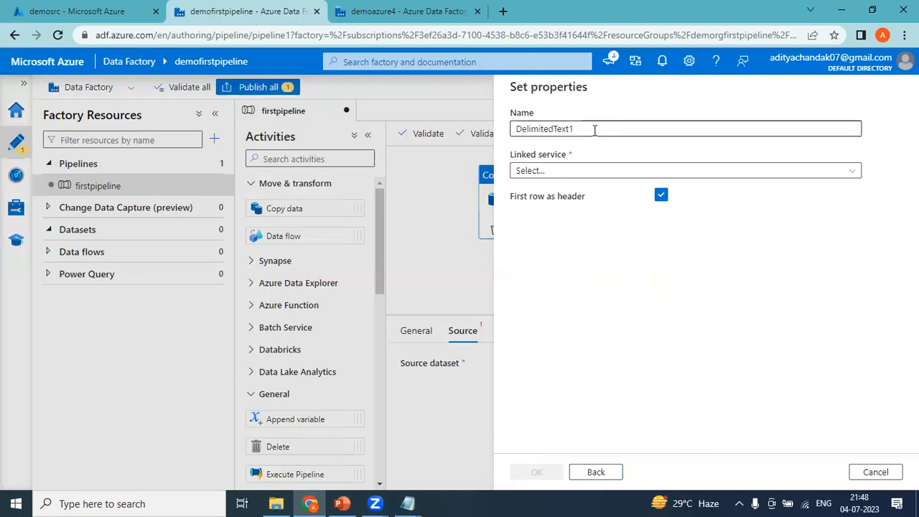
Name the dataset Src_Conn and bring up its linked service choices
drag(601, 130, 515, 129)
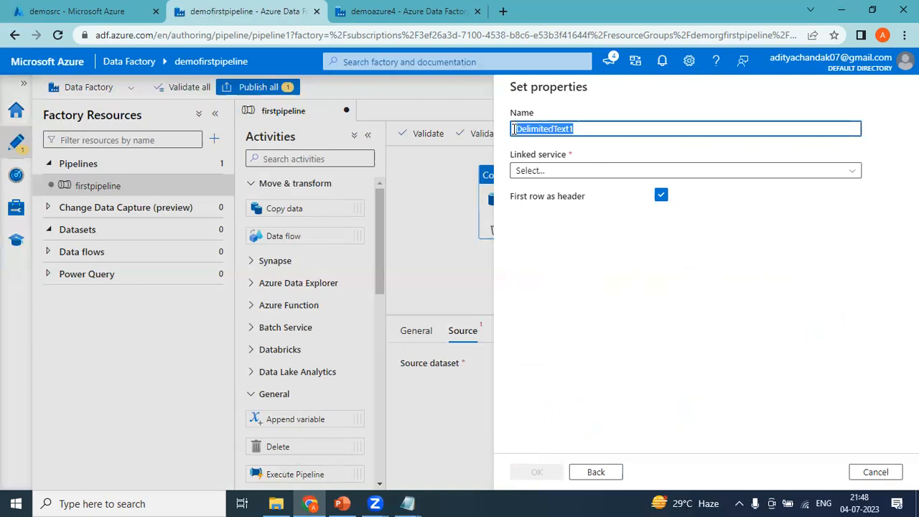
text(C)
key(BackSpace)
text(Src_Conn)
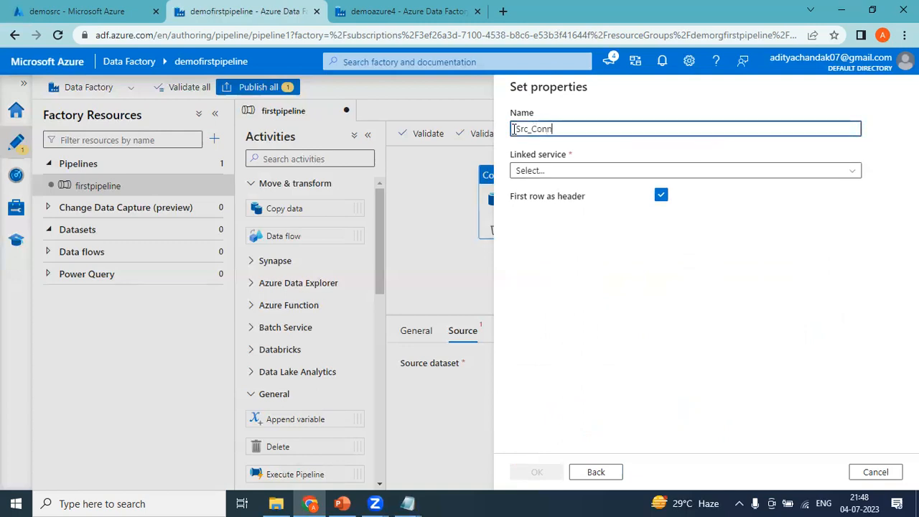
click(567, 175)
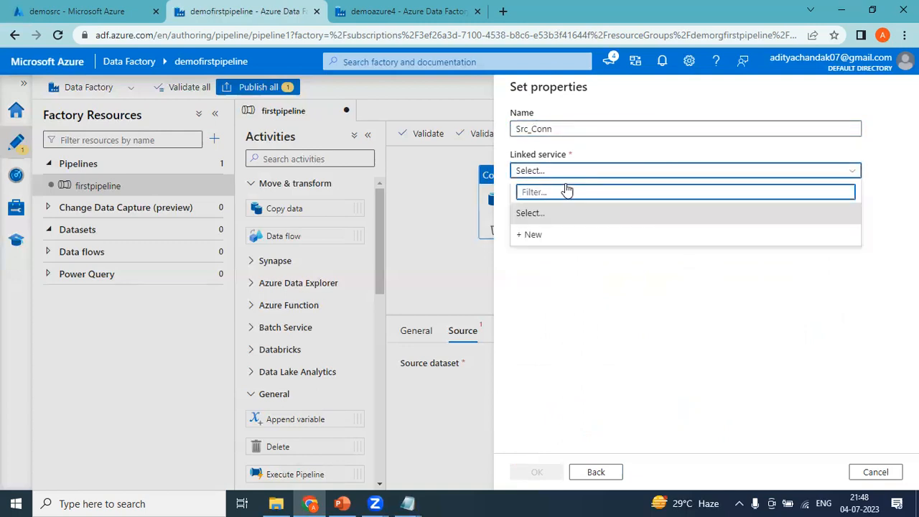
click(550, 263)
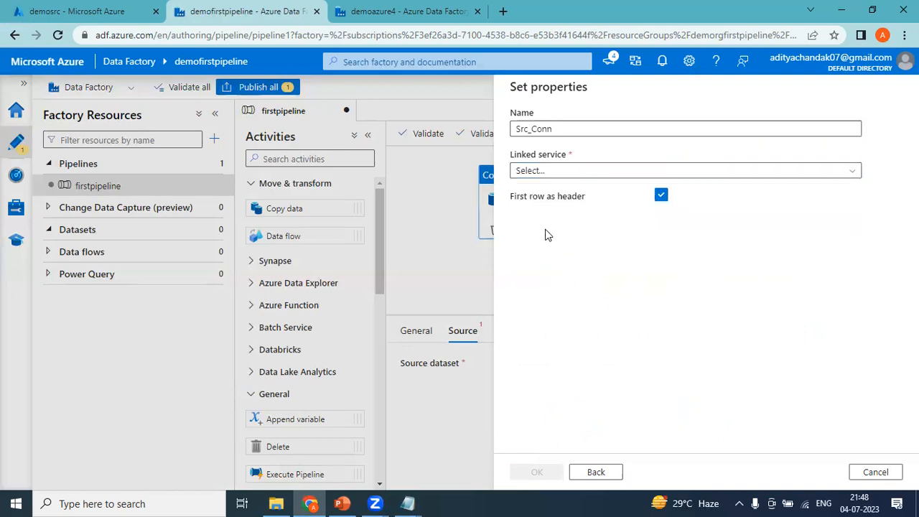
click(546, 176)
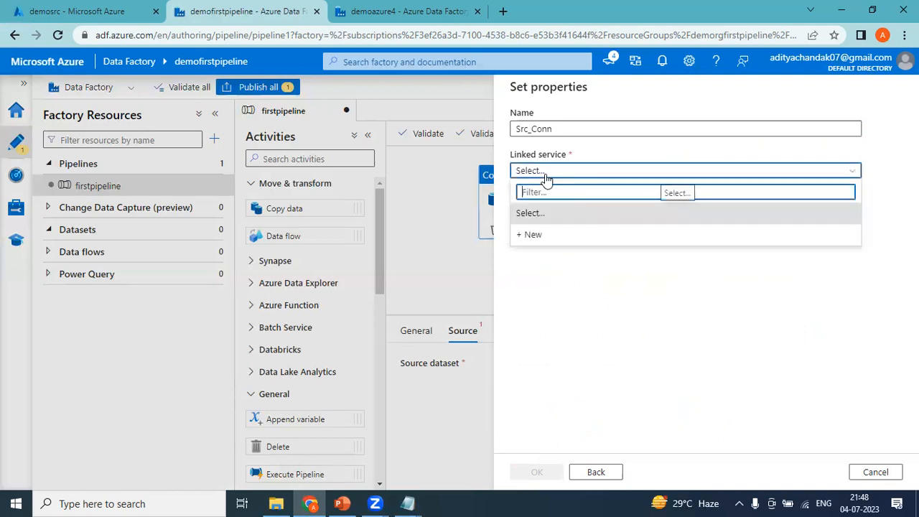
Start a new Blob Storage linked service named Src_Storage
click(534, 240)
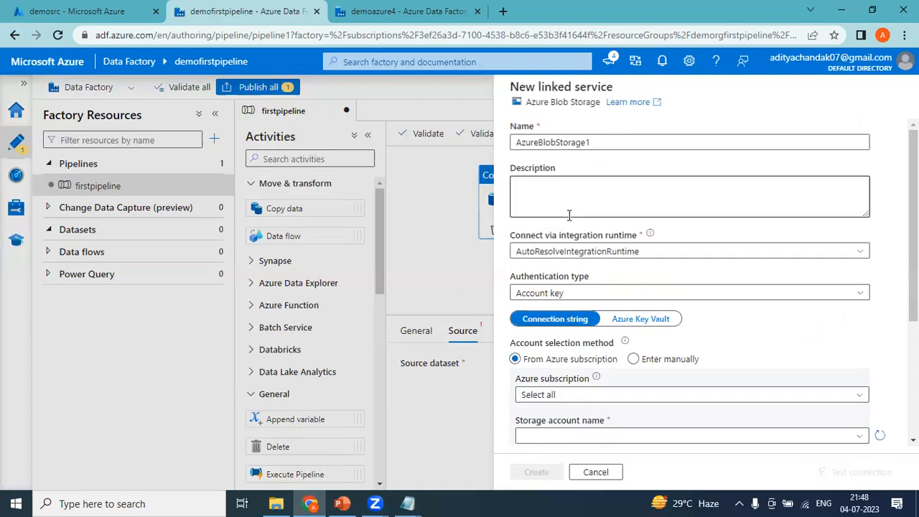
click(607, 472)
click(550, 170)
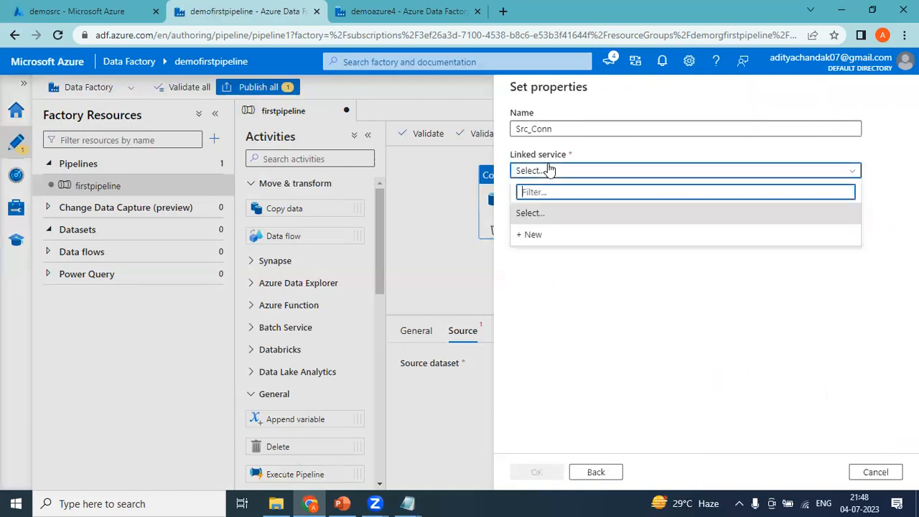
click(532, 234)
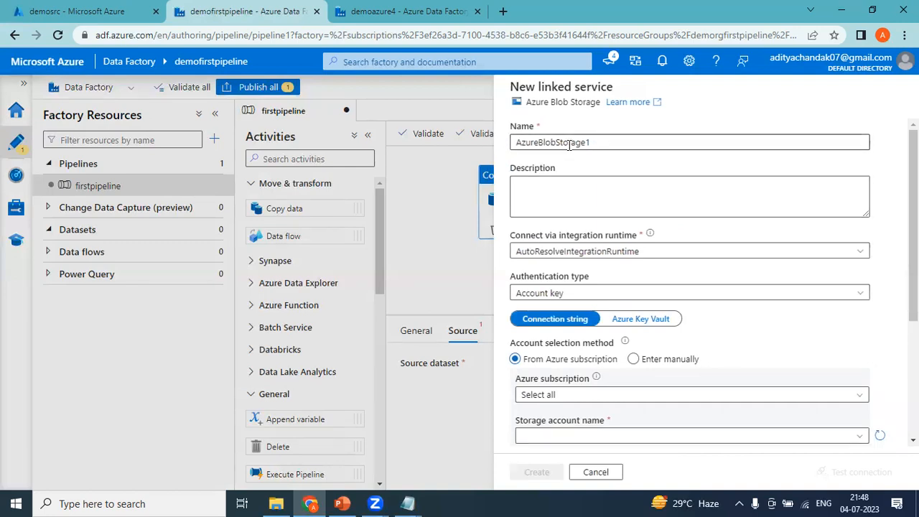
drag(600, 142, 454, 147)
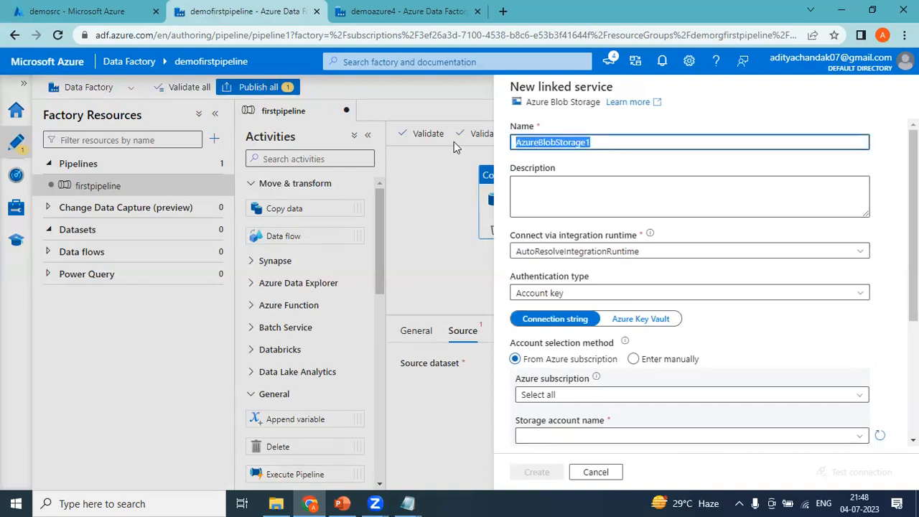
text(Src_)
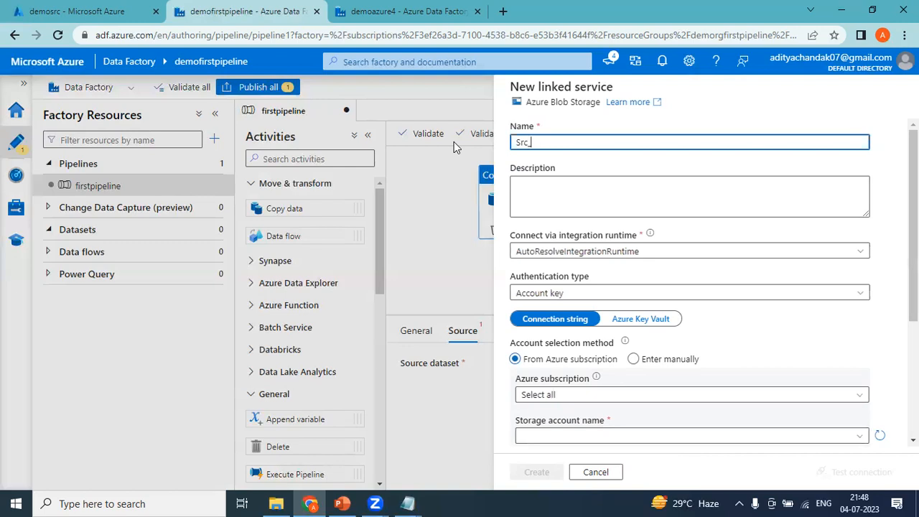
text(Storage)
click(575, 181)
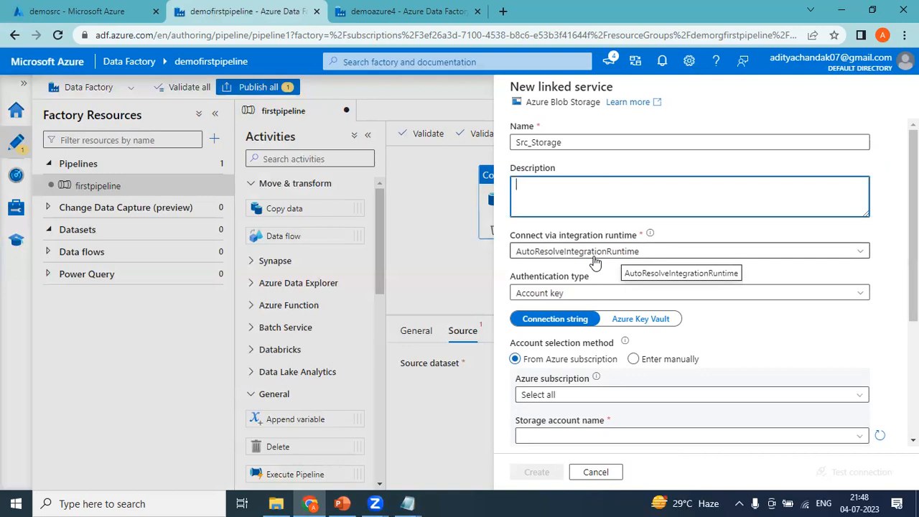
scroll(718, 309, down, 3)
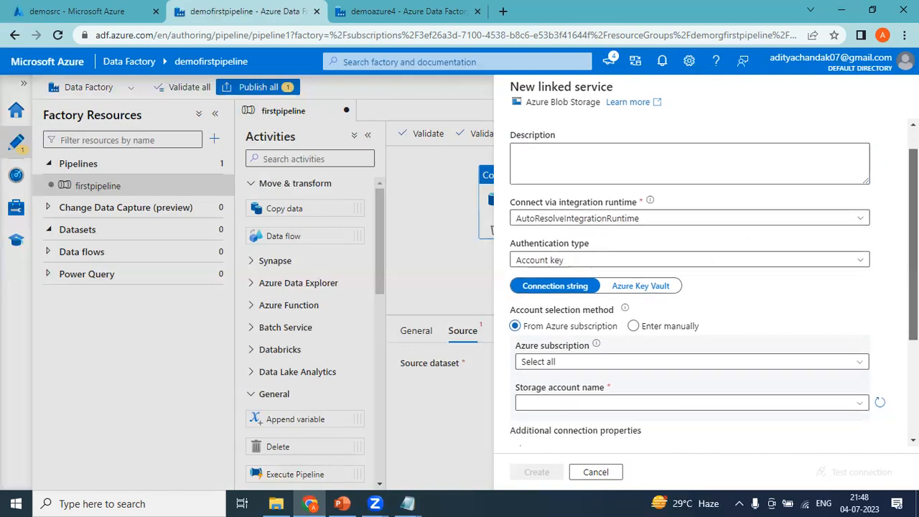
Set the Pay-As-You-Go subscription and demostoragefirstpipeline storage account, then create the linked service
click(548, 228)
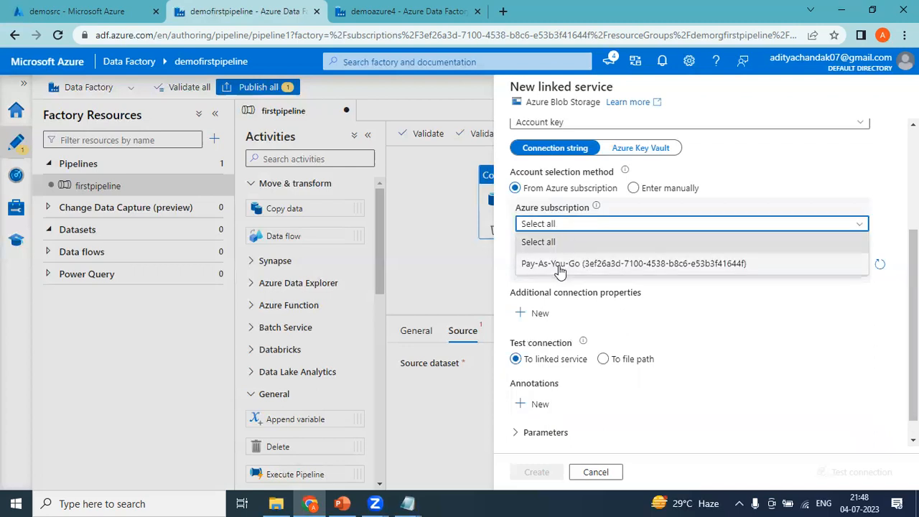
click(560, 265)
click(571, 266)
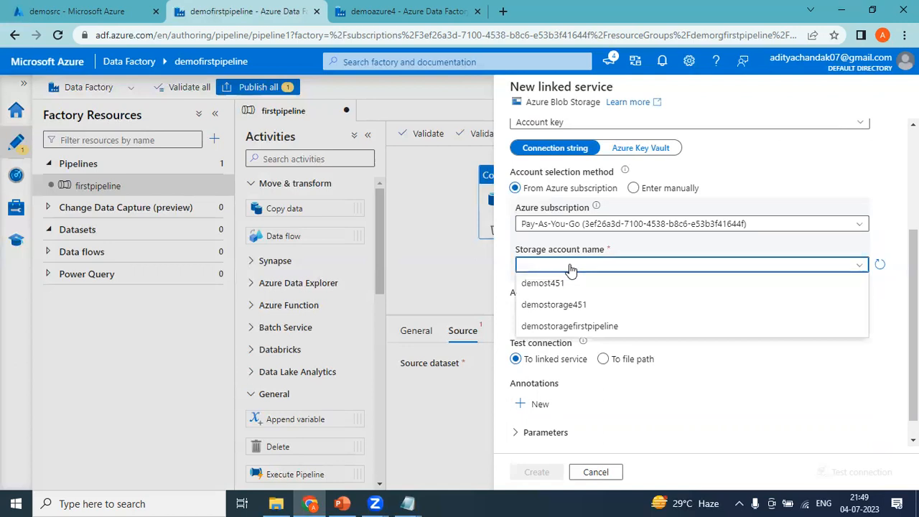
click(85, 11)
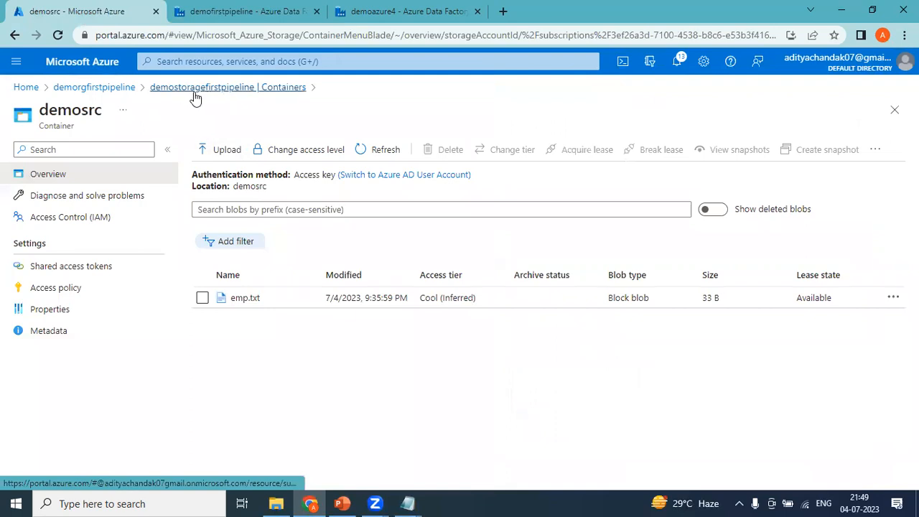
click(226, 9)
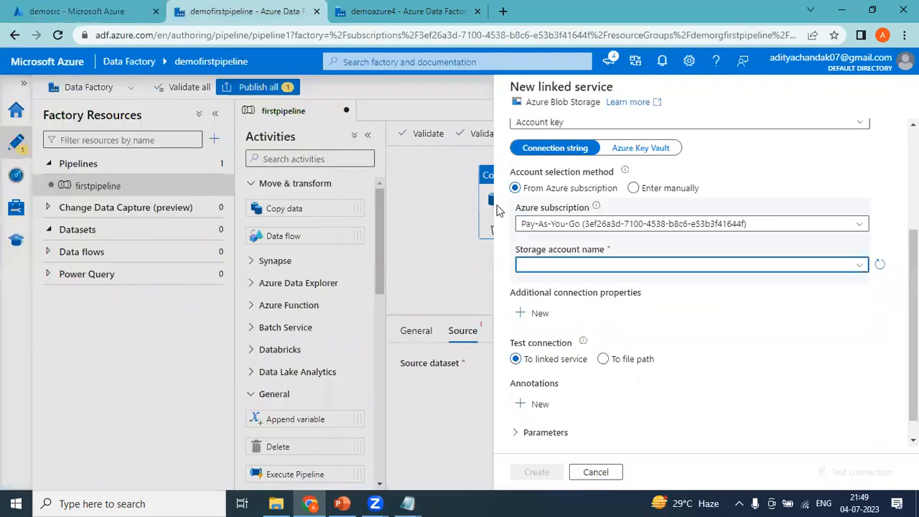
click(567, 267)
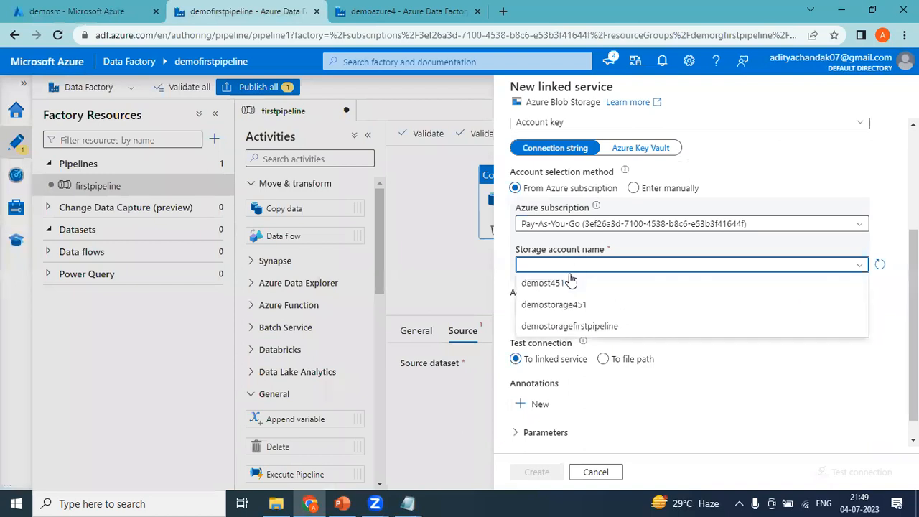
click(574, 328)
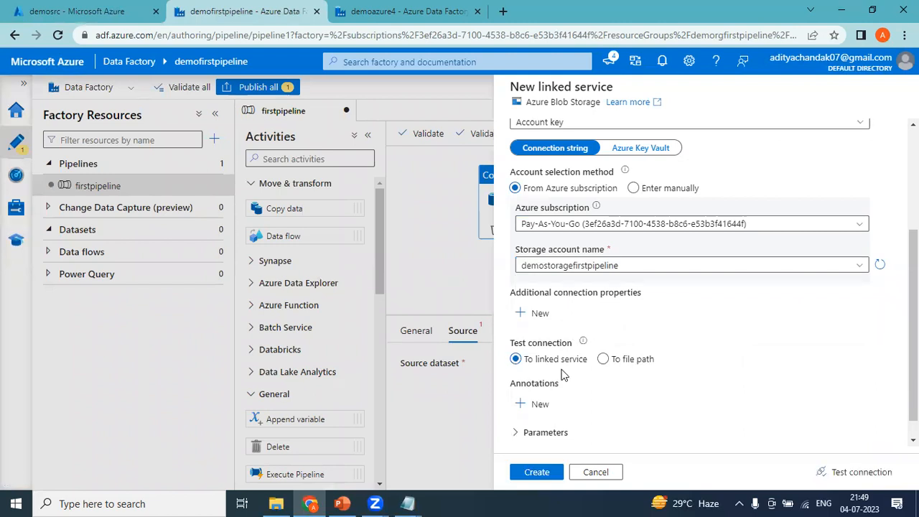
click(536, 474)
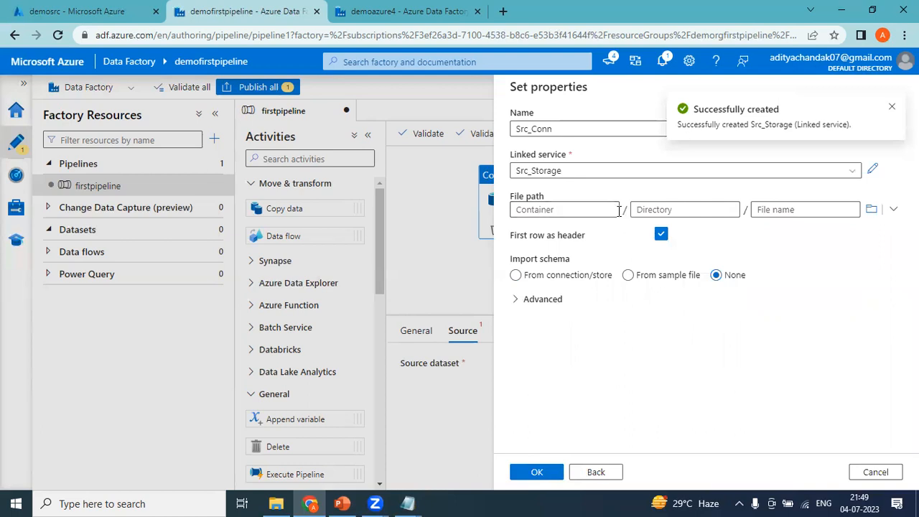
Set Src_Conn's file path to demosrc/emp.txt, save it, and confirm it under Datasets
click(872, 211)
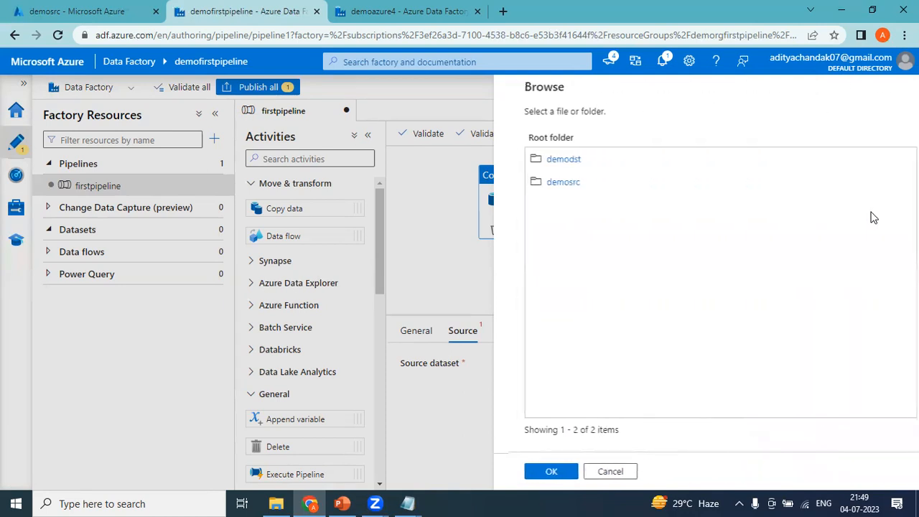
click(560, 184)
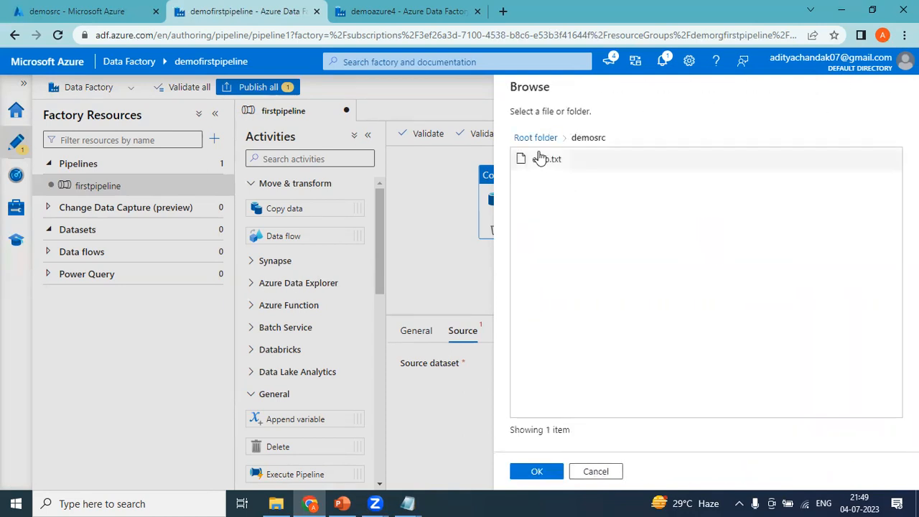
click(540, 163)
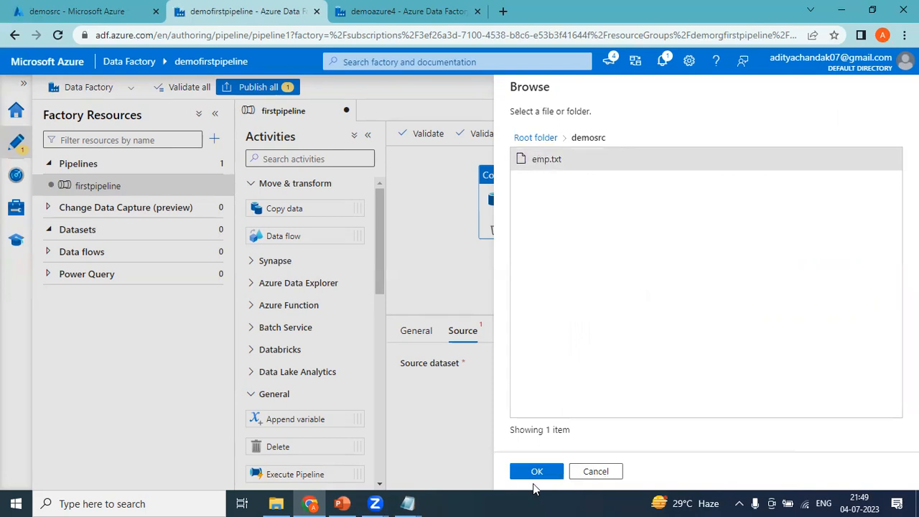
click(535, 473)
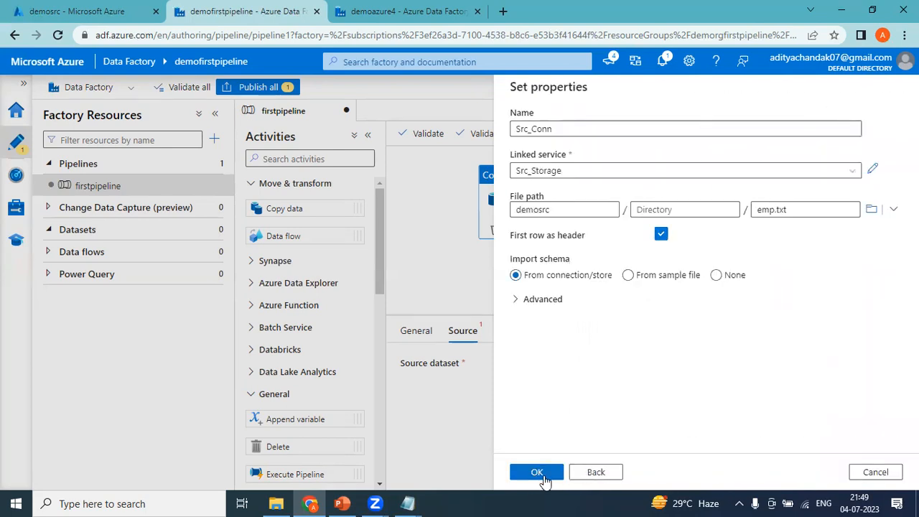
click(544, 476)
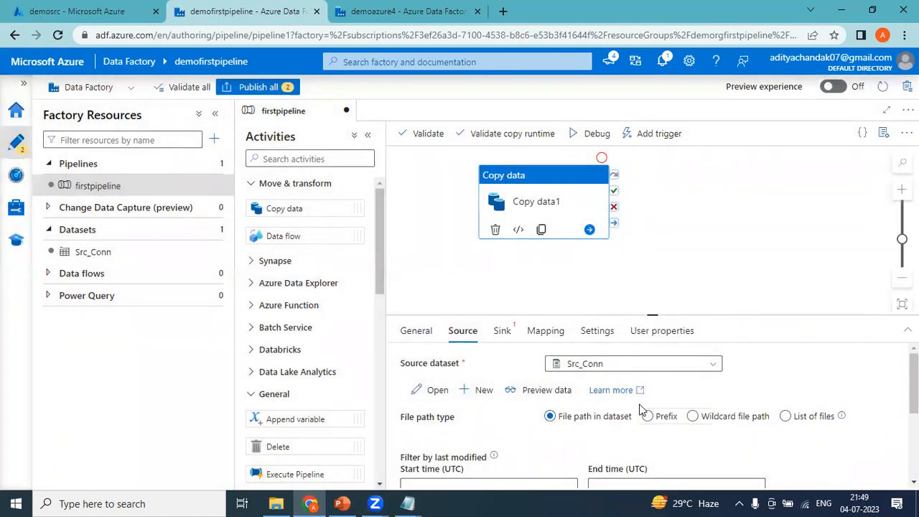
click(55, 235)
click(49, 230)
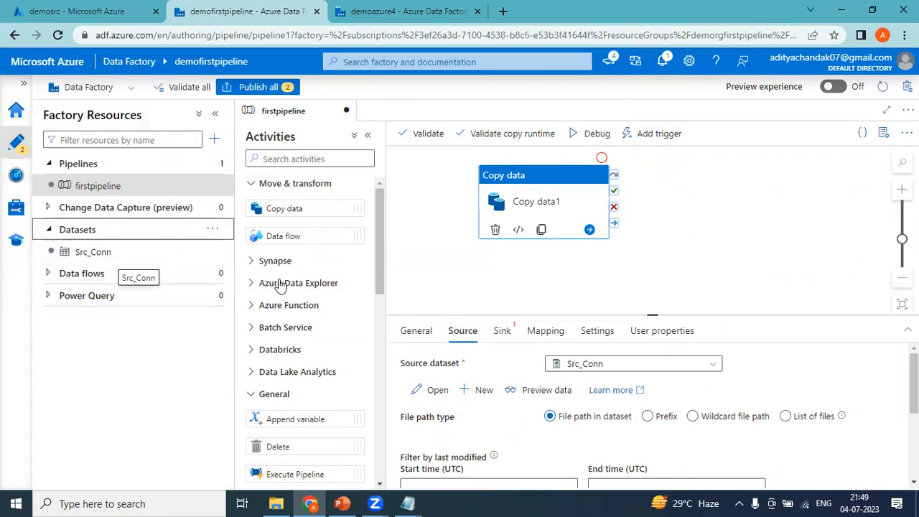
Begin a DelimitedText Azure Blob Storage sink dataset named Src_Dest and list its linked services
click(503, 338)
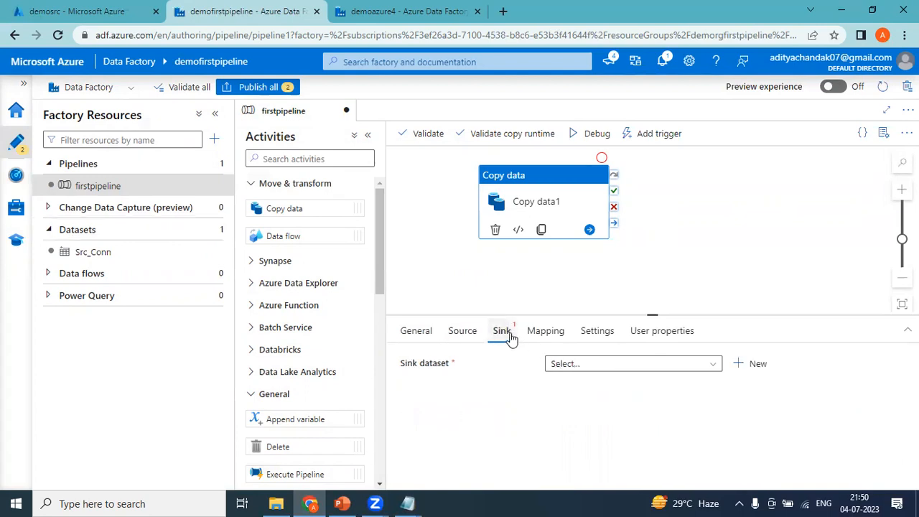
click(754, 364)
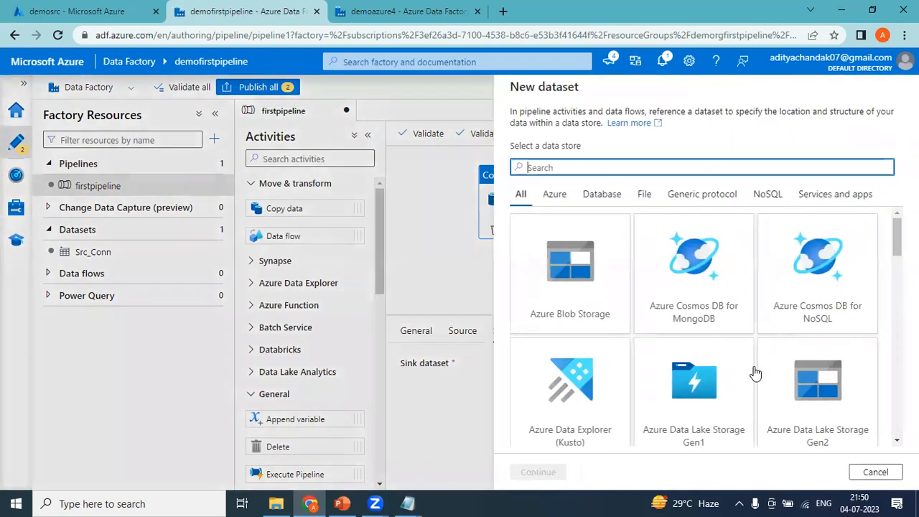
double_click(591, 305)
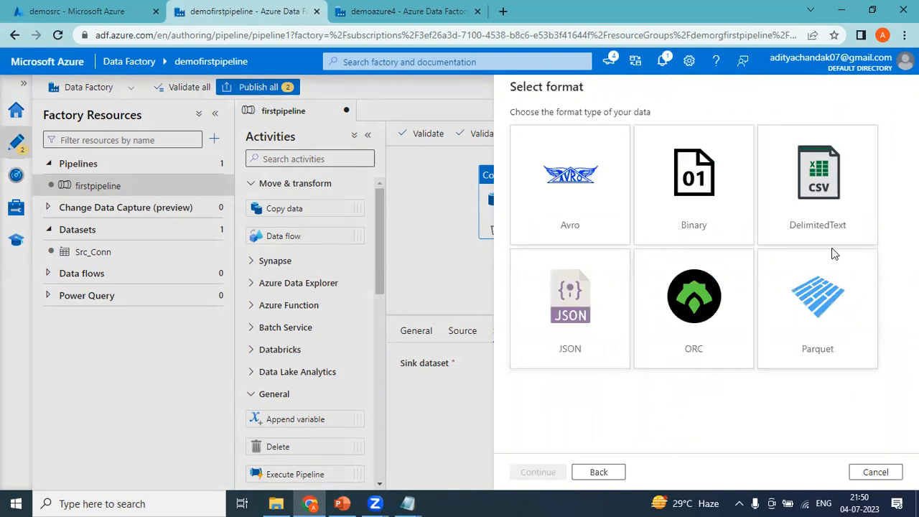
double_click(809, 233)
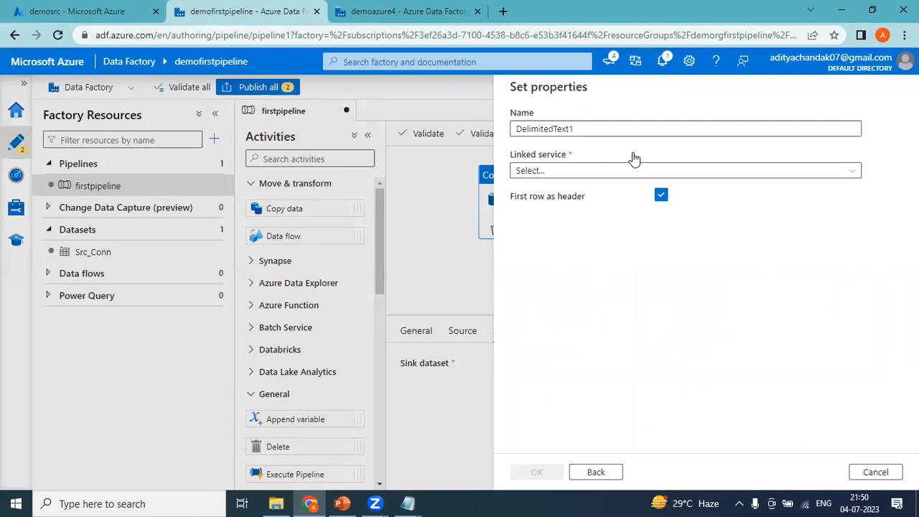
drag(588, 129, 477, 135)
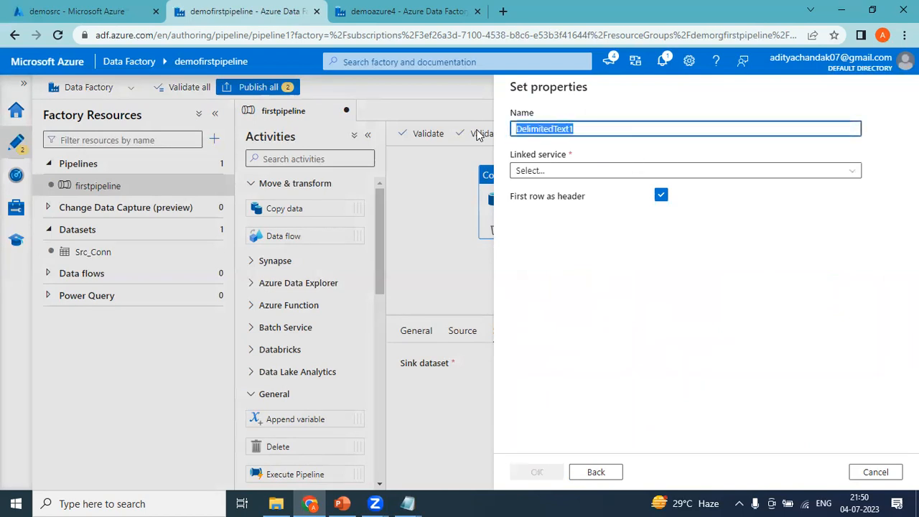
text(Src)
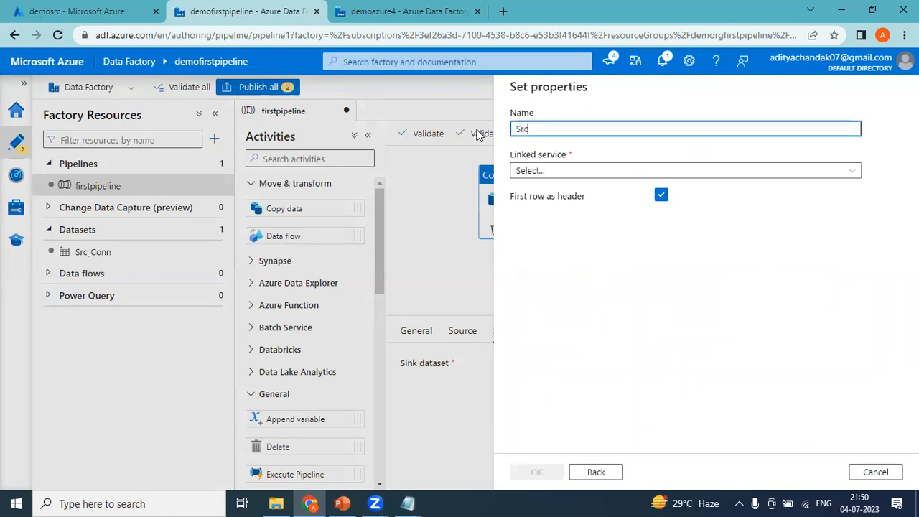
text(_Dest)
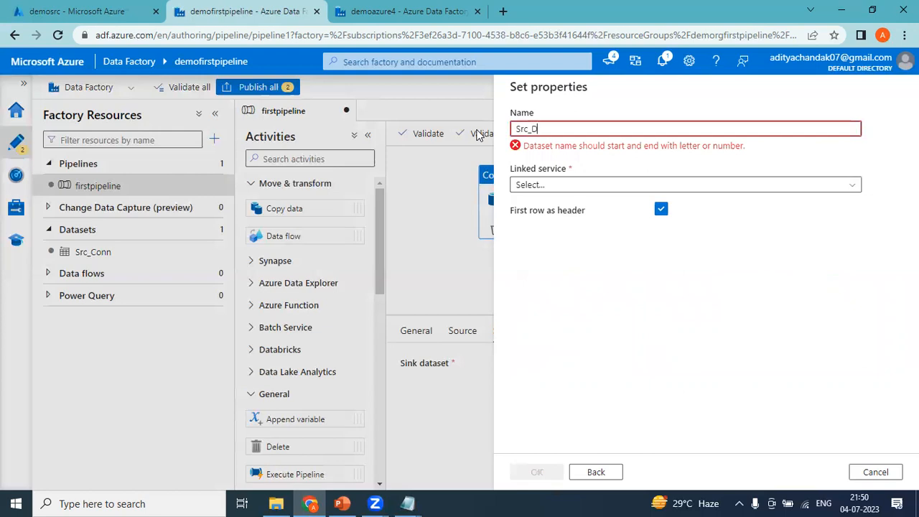
click(574, 176)
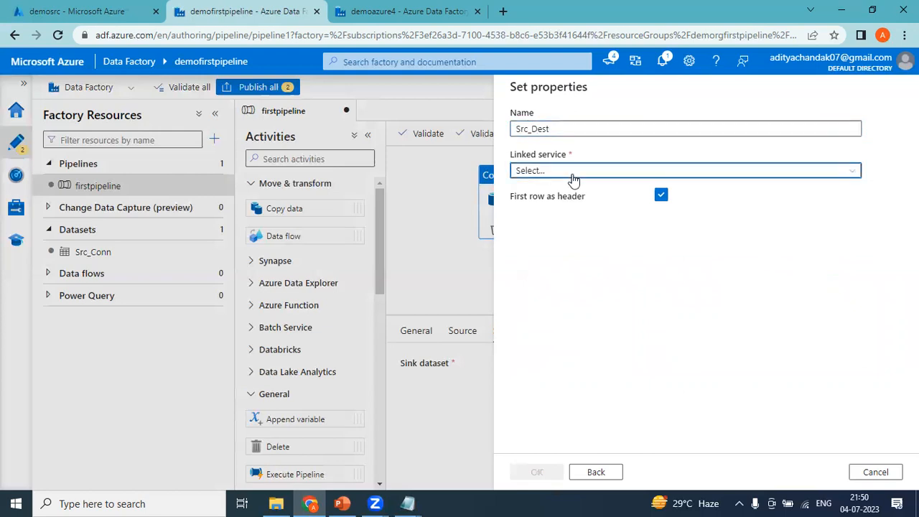
Start a new Blob linked service for the sink named Dst_Storage
click(543, 237)
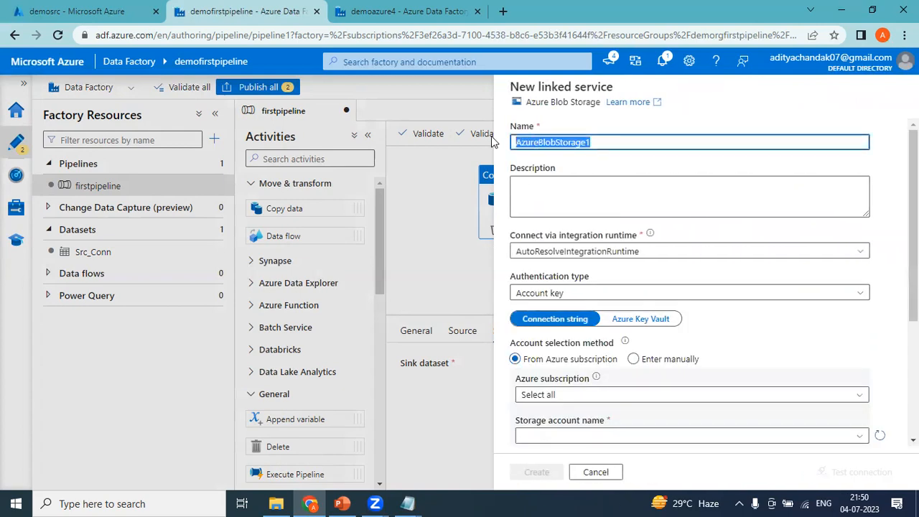
text(Dst_)
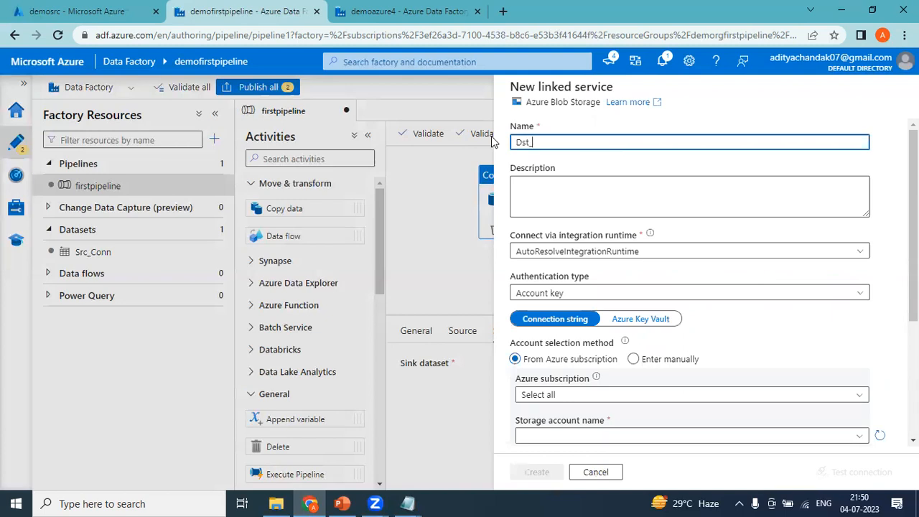
text(Storage)
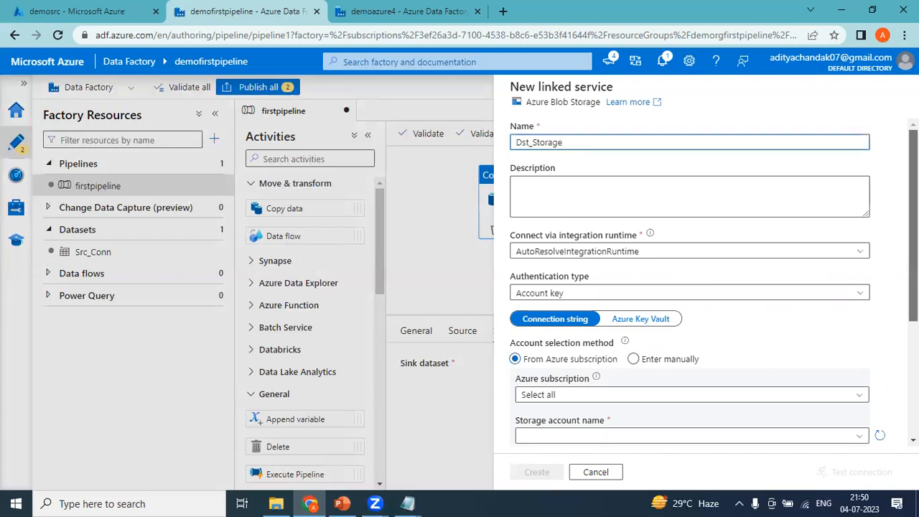
scroll(690, 355, down, 2)
scroll(689, 287, down, 1)
scroll(689, 287, up, 3)
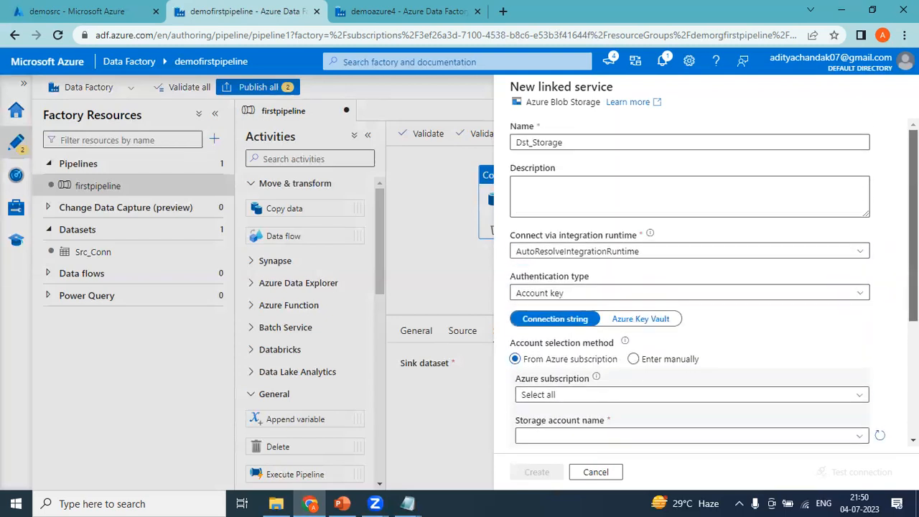
scroll(573, 257, down, 2)
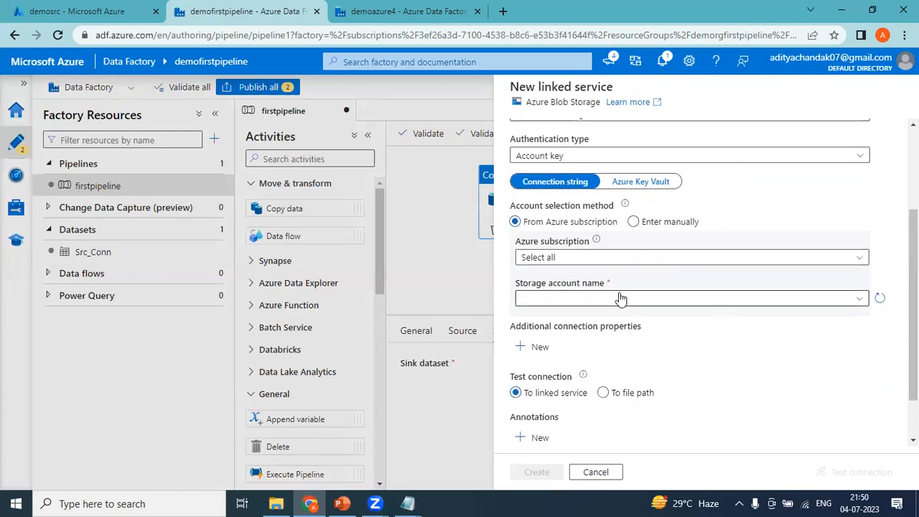
Choose the Pay-As-You-Go subscription and demostoragefirstpipeline storage account, then create the linked service
click(572, 257)
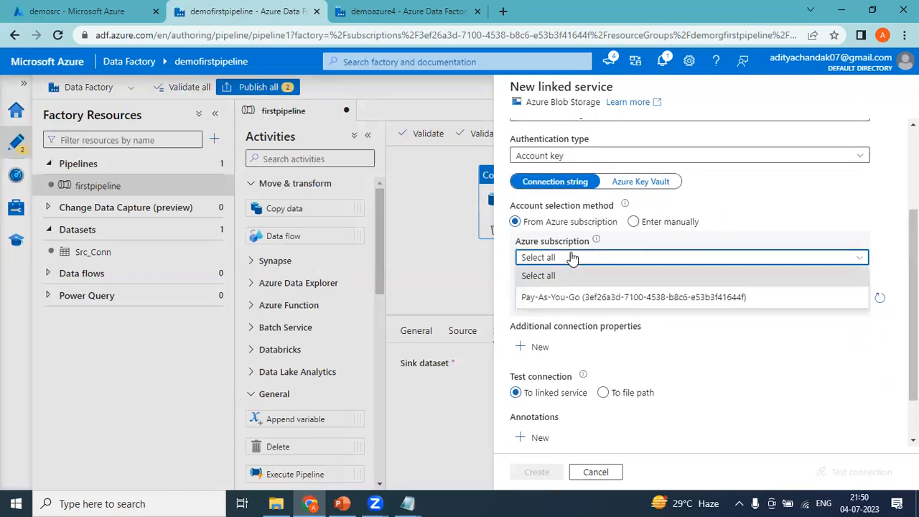
click(557, 302)
click(557, 300)
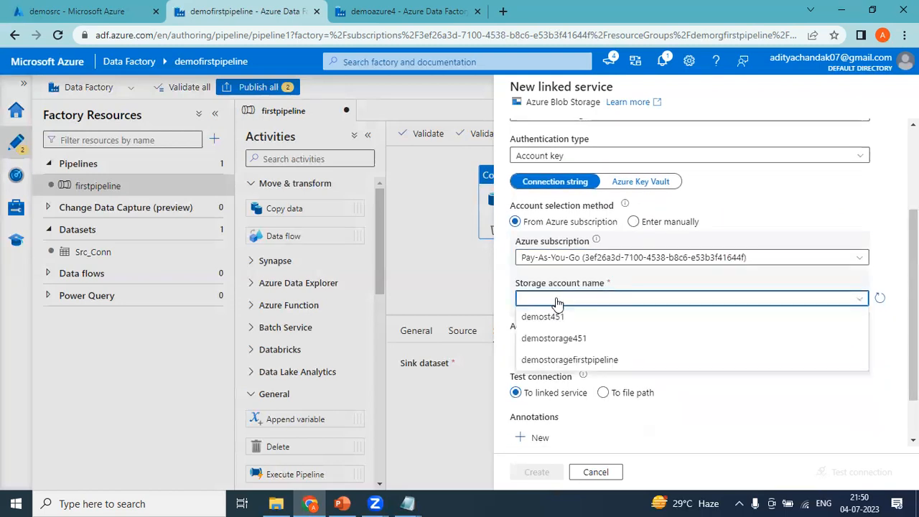
click(564, 360)
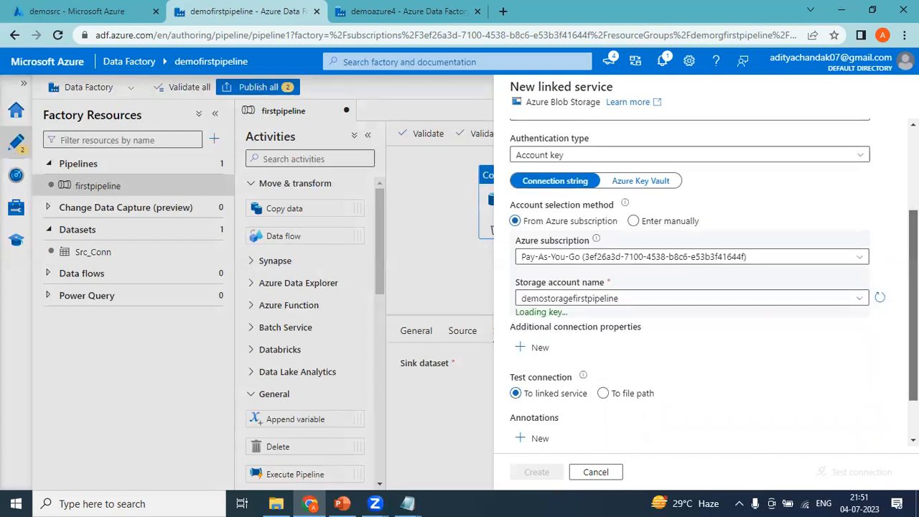
scroll(564, 373, down, 2)
scroll(697, 437, up, 3)
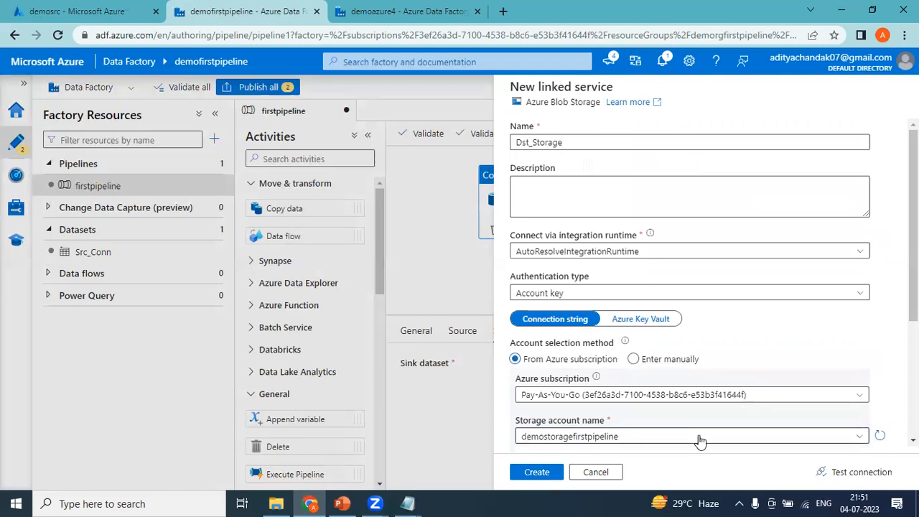
click(537, 472)
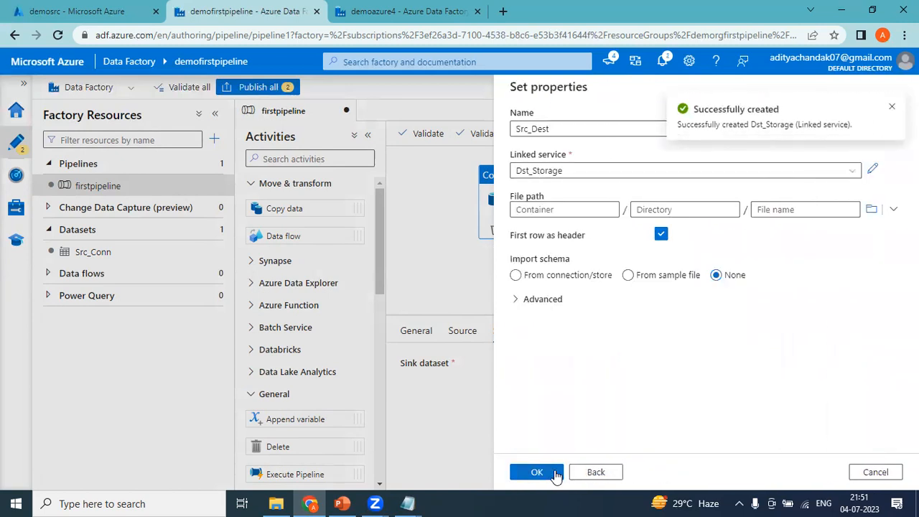
Point Src_Dest's file path at the demodst container and save the dataset
click(870, 210)
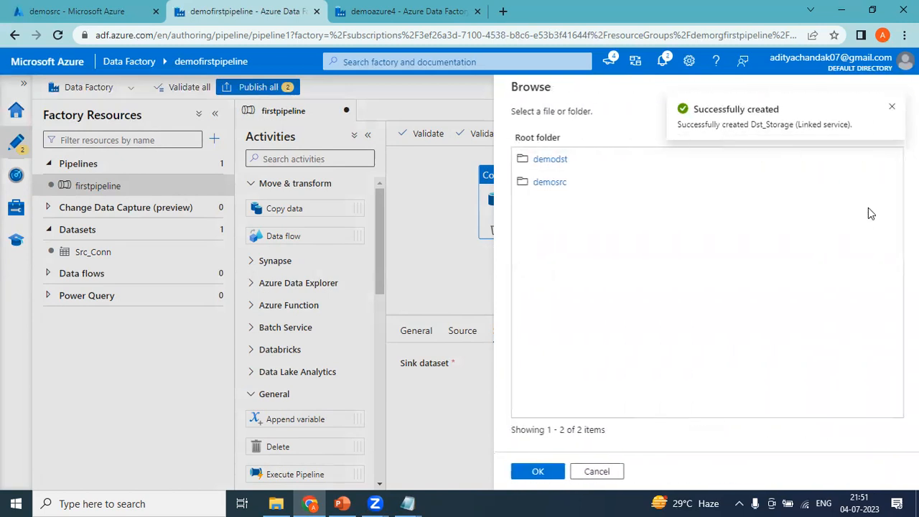
click(543, 160)
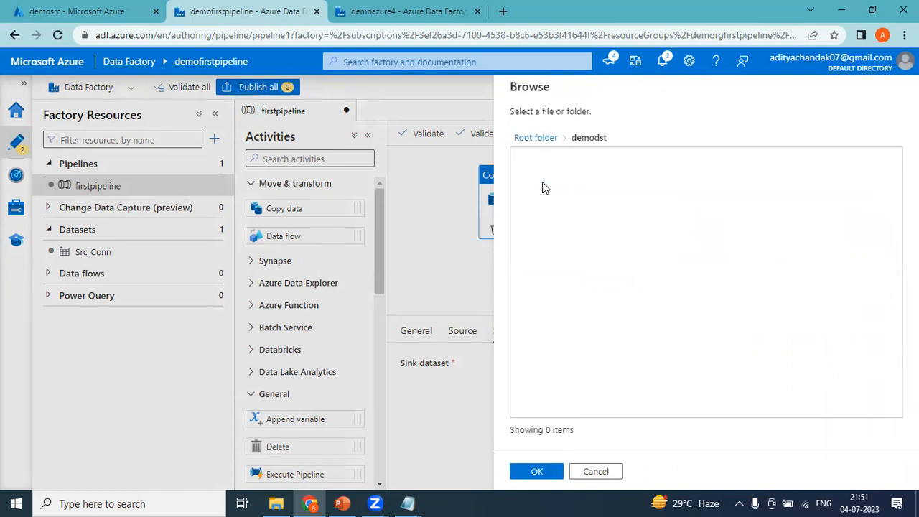
click(552, 471)
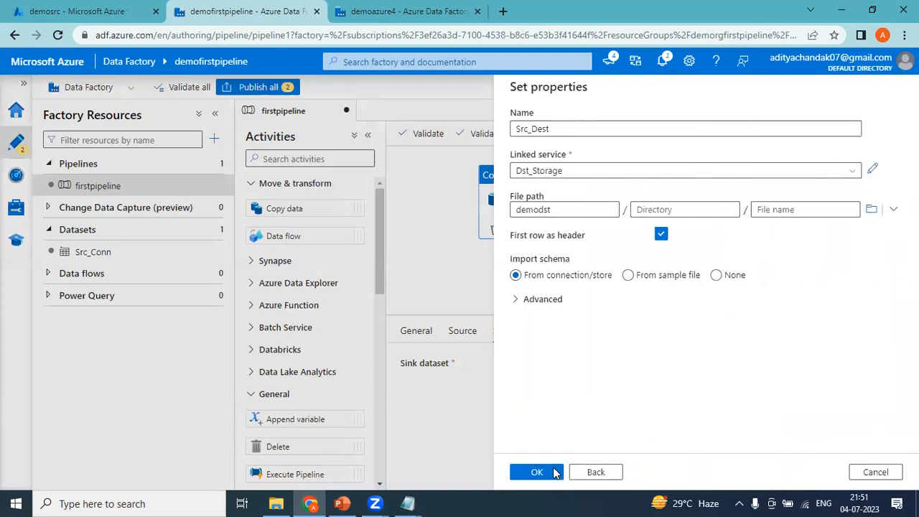
click(548, 472)
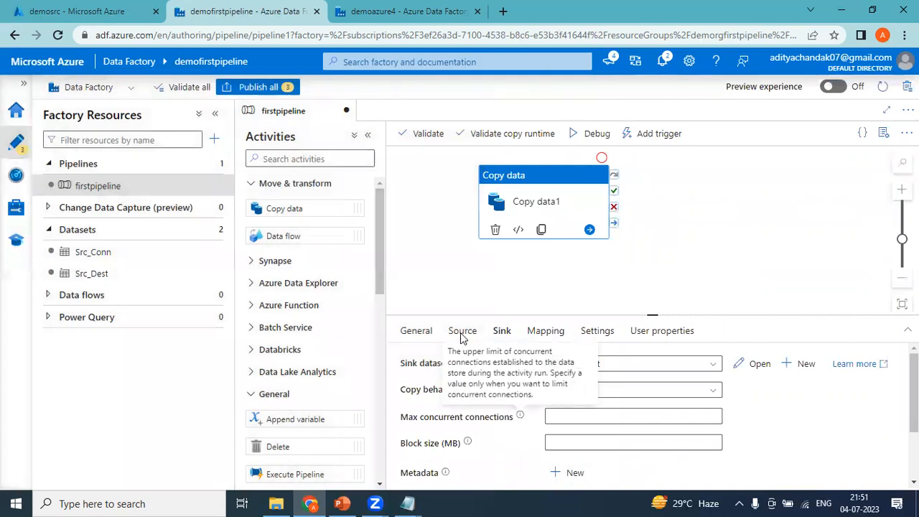
Import schemas in Copy data1's Mapping so id and name map to matching String columns
click(465, 334)
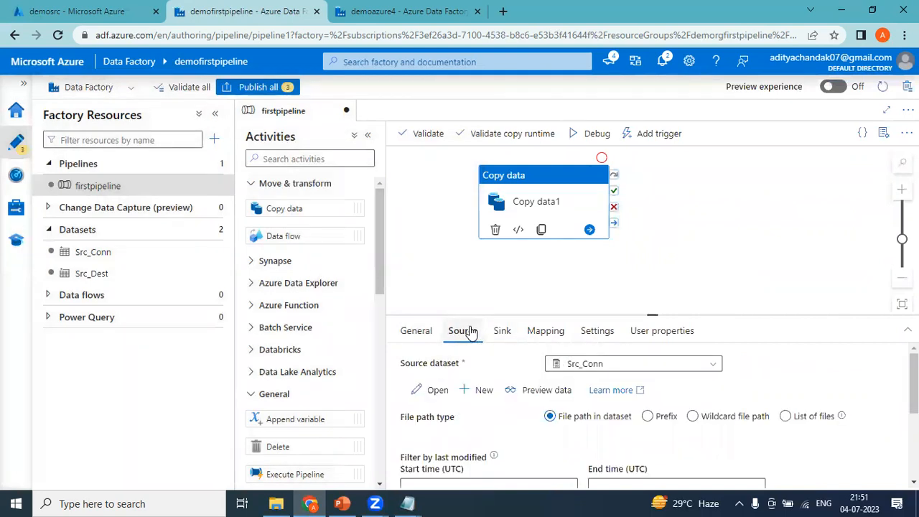
click(511, 341)
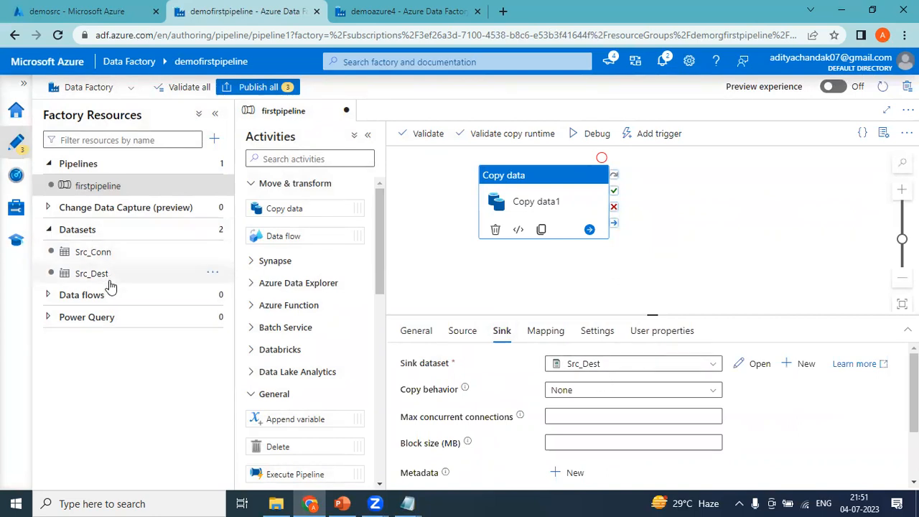
click(550, 332)
click(442, 387)
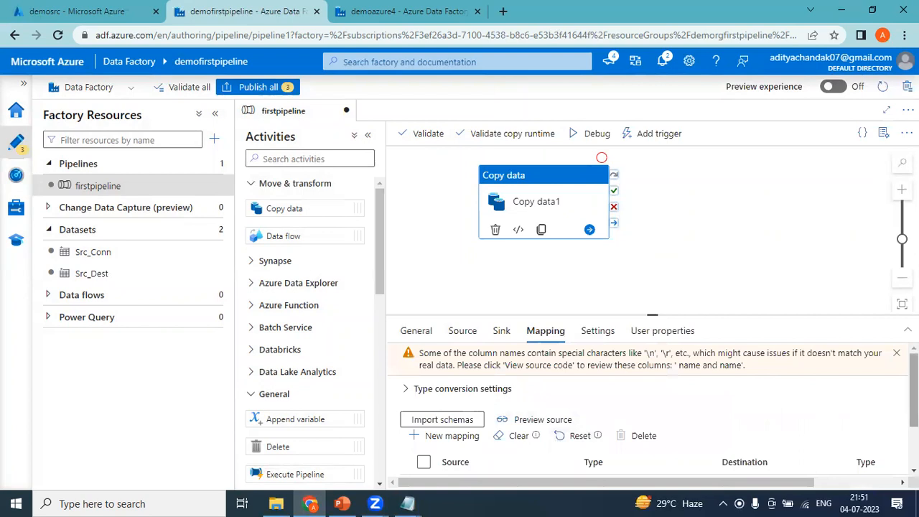
scroll(466, 453, down, 1)
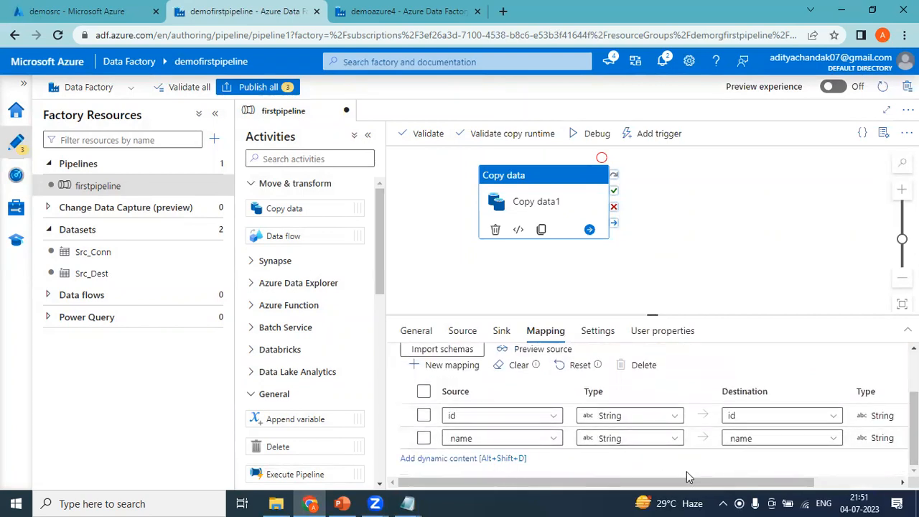
drag(681, 484, 443, 440)
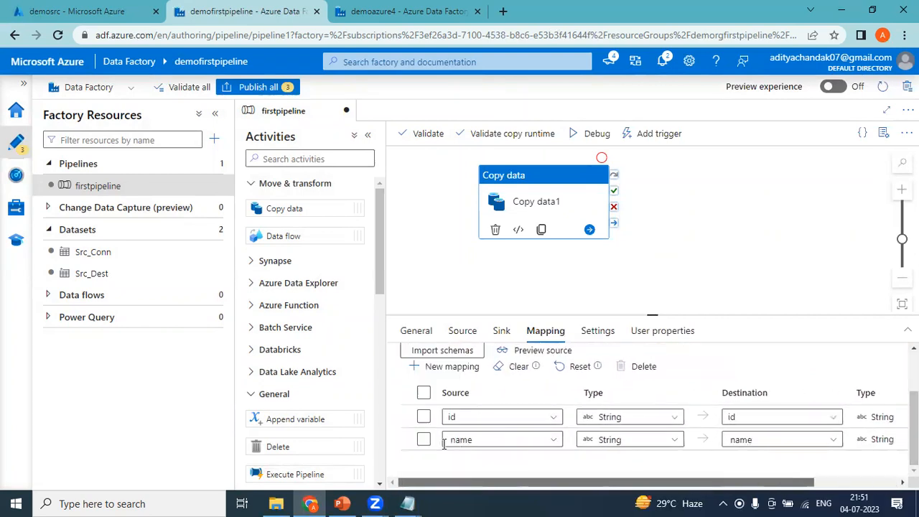
click(463, 331)
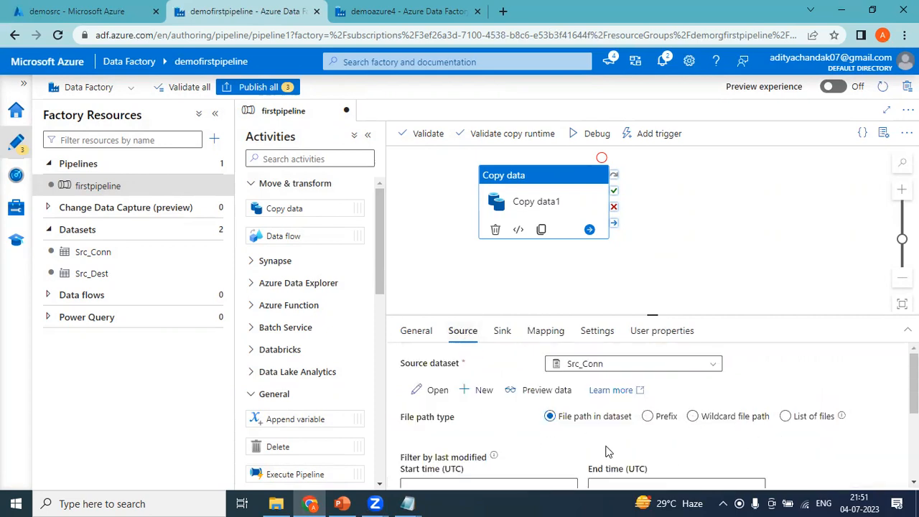
click(535, 391)
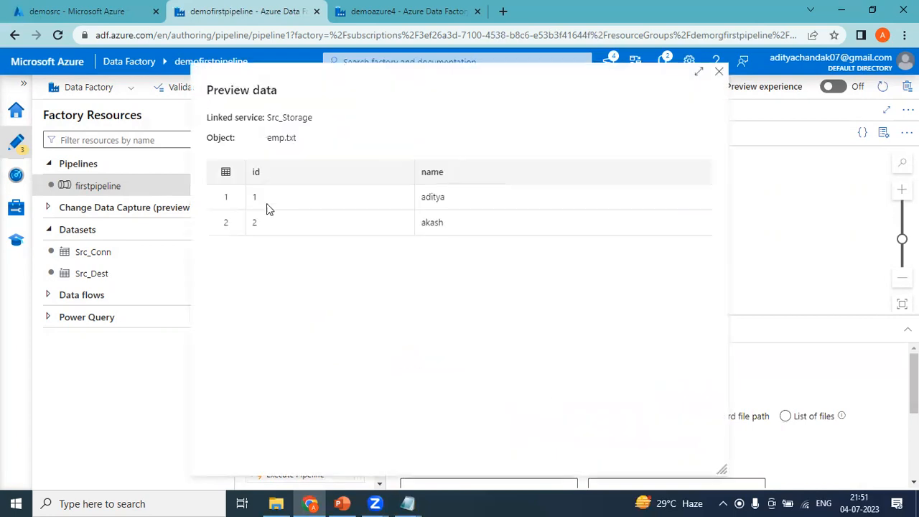
click(718, 72)
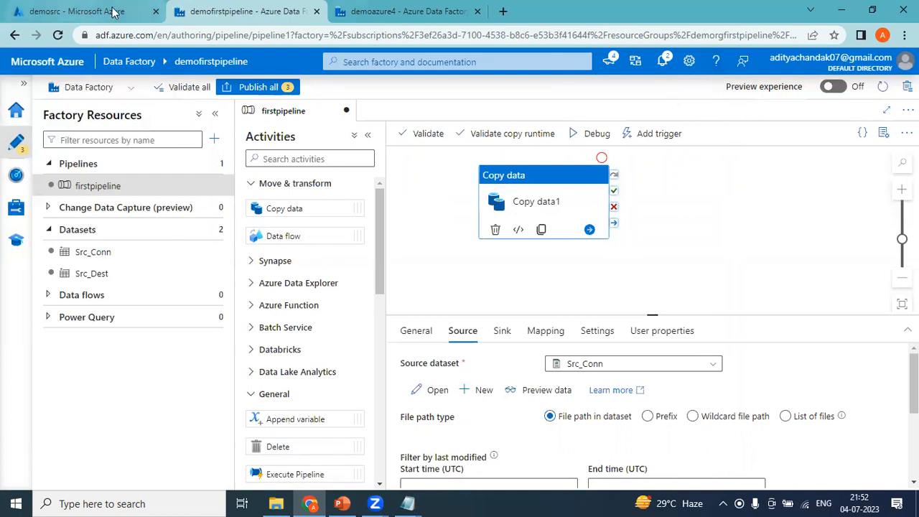
Confirm in the storage account that demodst is still empty, then return to the factory editor
click(402, 11)
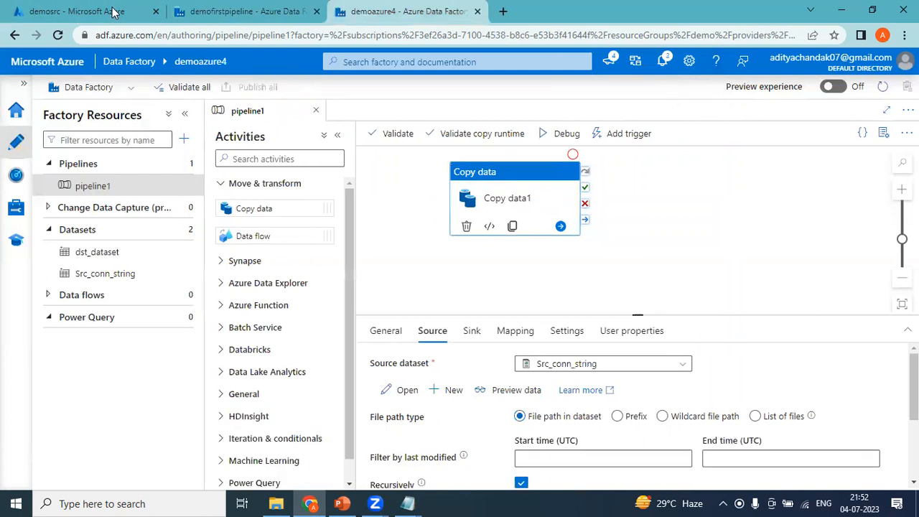
click(36, 7)
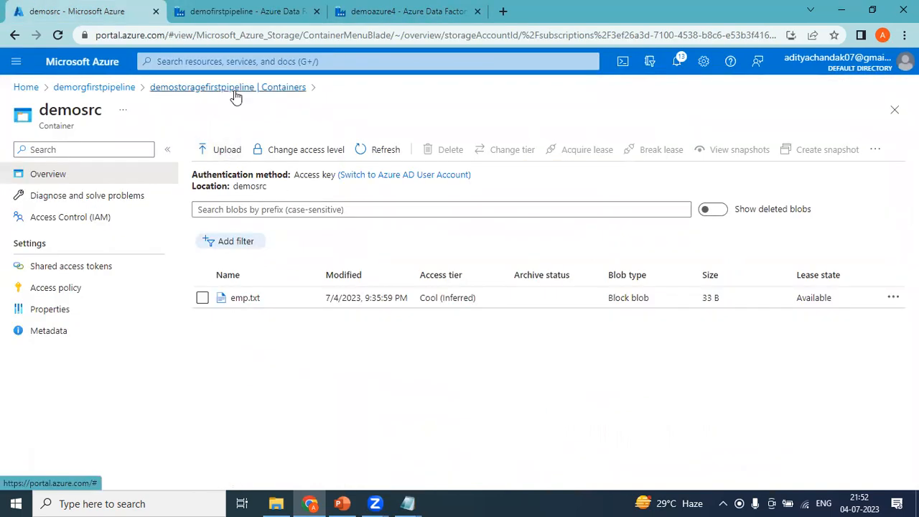
click(210, 88)
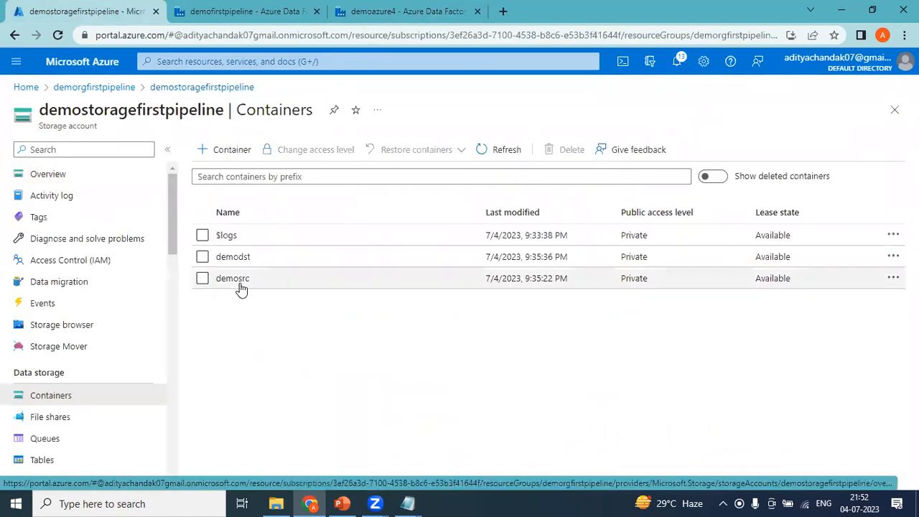
click(234, 258)
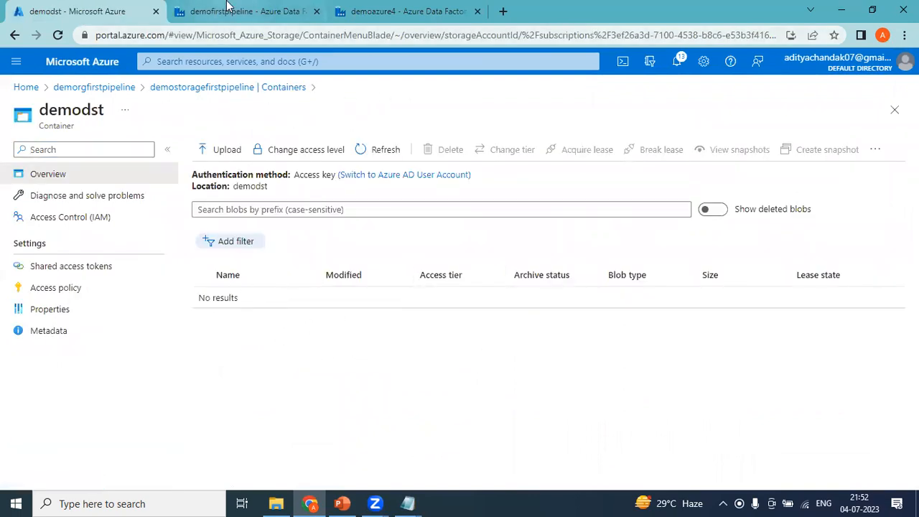
click(227, 8)
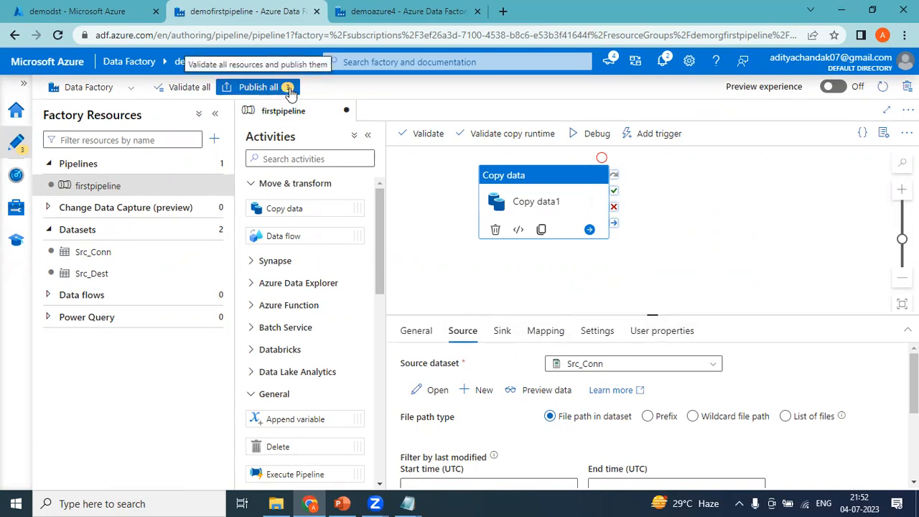
Publish all 3 pending changes: firstpipeline plus the Src_Conn and Src_Dest datasets
click(267, 92)
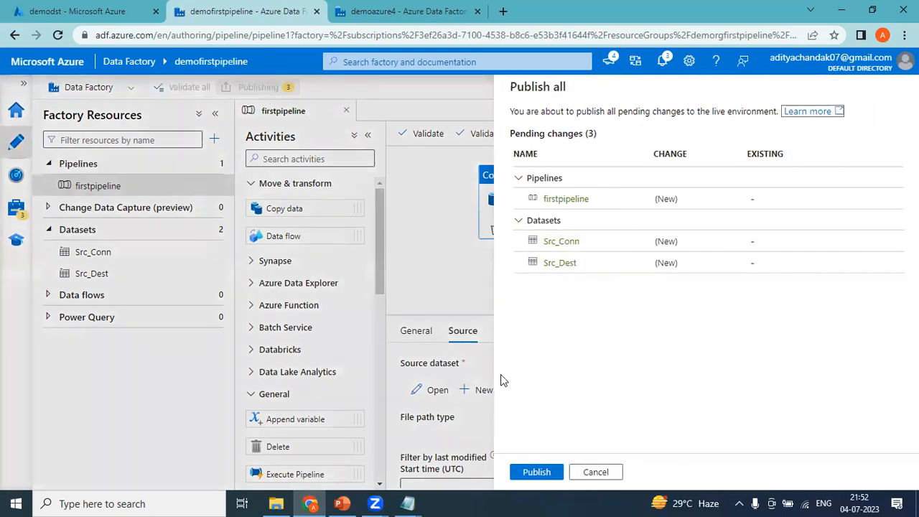
click(540, 472)
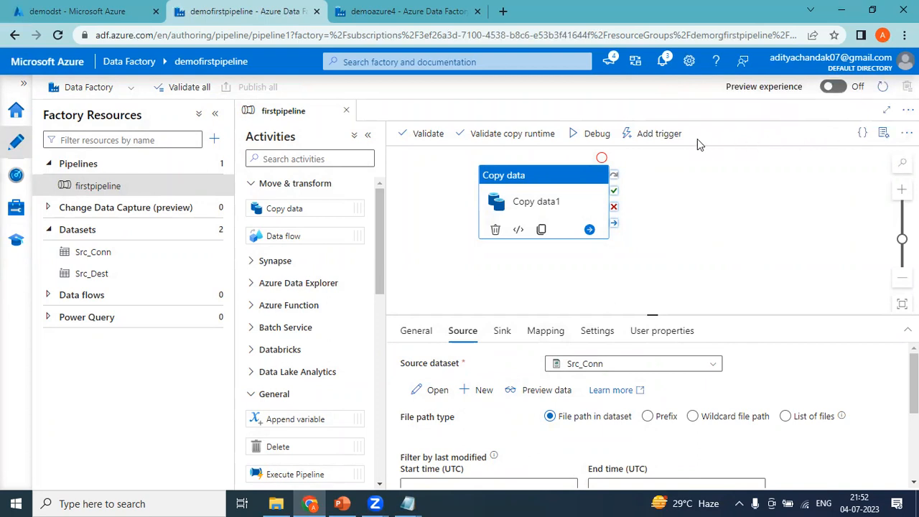
click(678, 137)
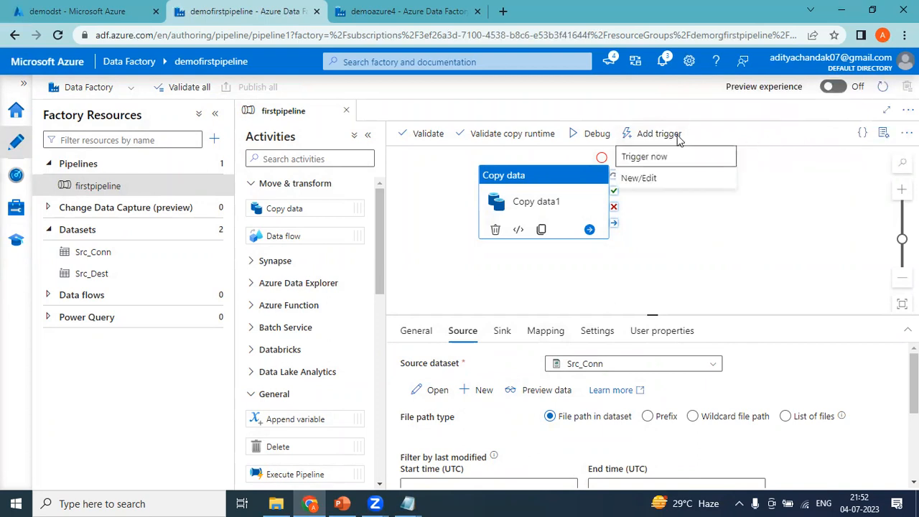
Trigger firstpipeline now and confirm the run, which reports Run Succeeded
click(644, 158)
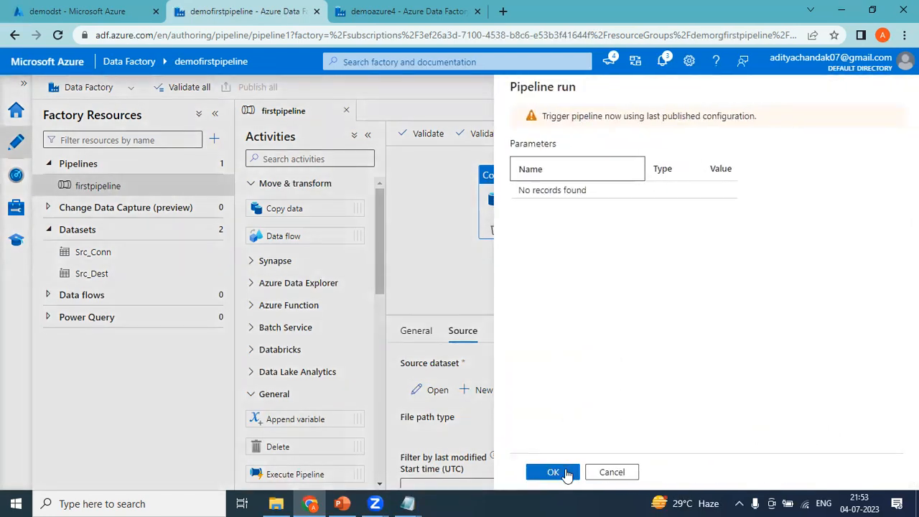
click(553, 472)
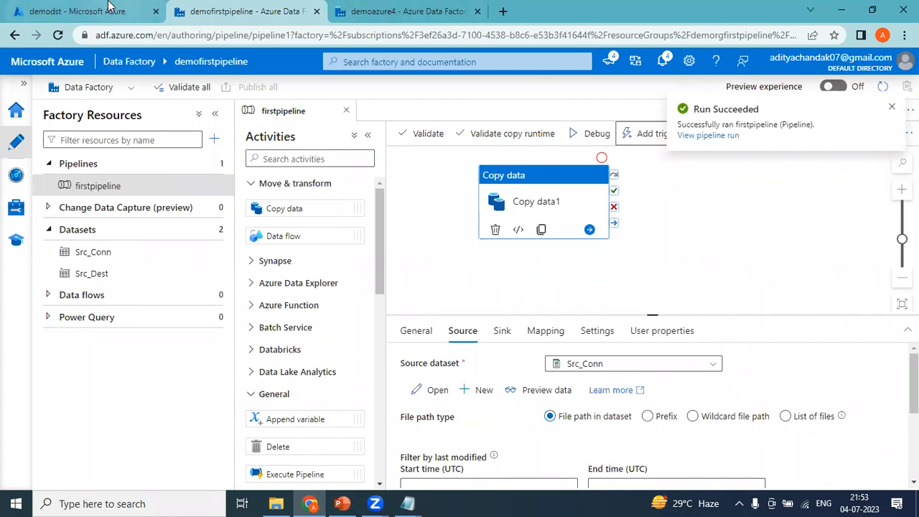
click(160, 6)
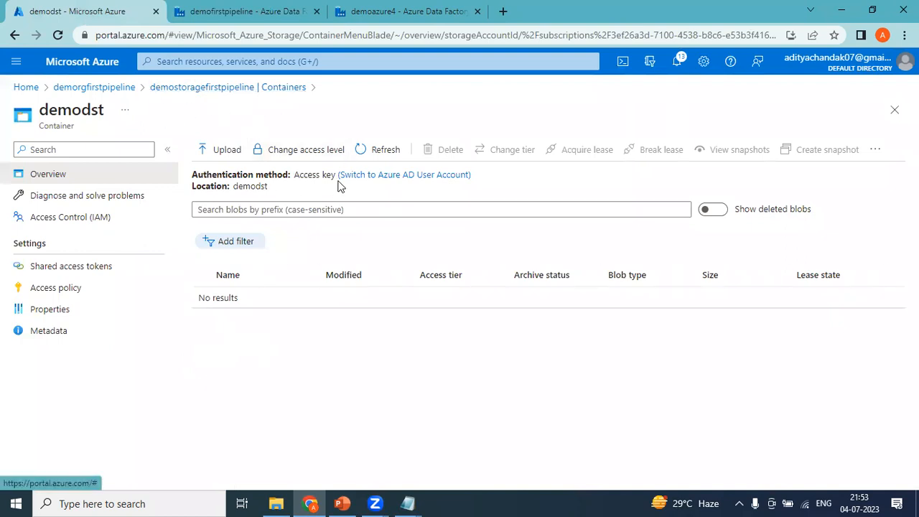
Refresh demodst to confirm the copied emp.txt (43 B) is there, then return to Data Factory
click(382, 153)
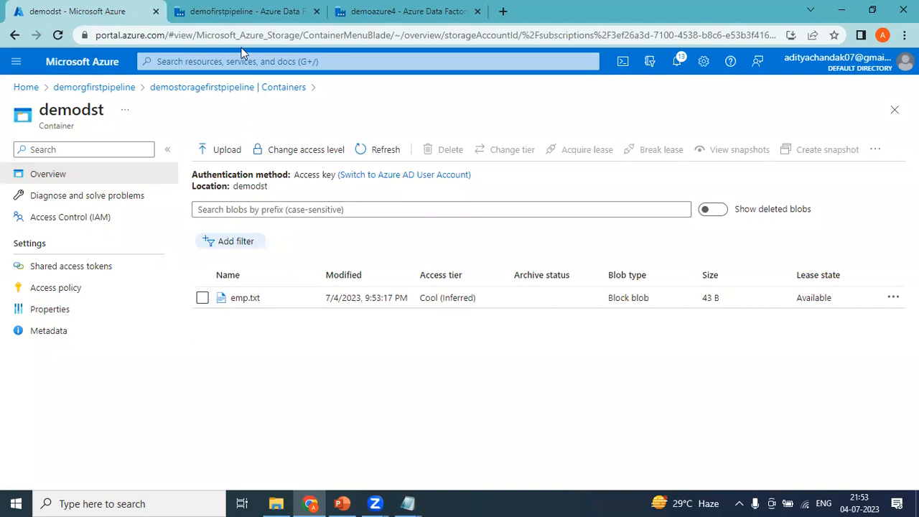
click(242, 11)
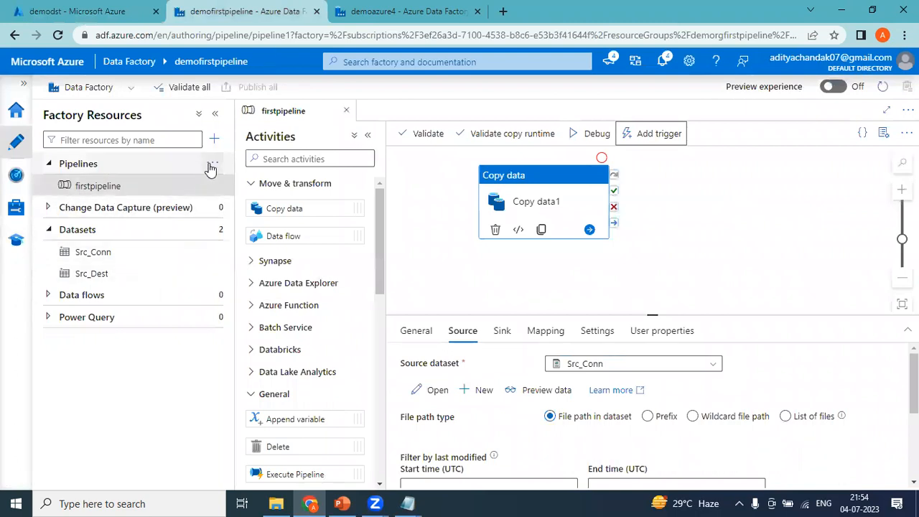
Add two empty pipelines, pipeline1 and pipeline2, then view pipeline1 and reselect firstpipeline
click(211, 165)
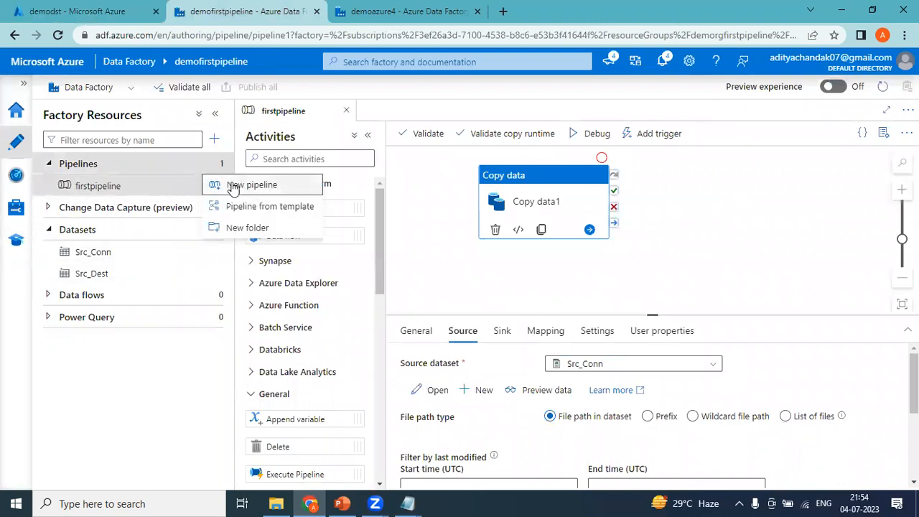
click(232, 187)
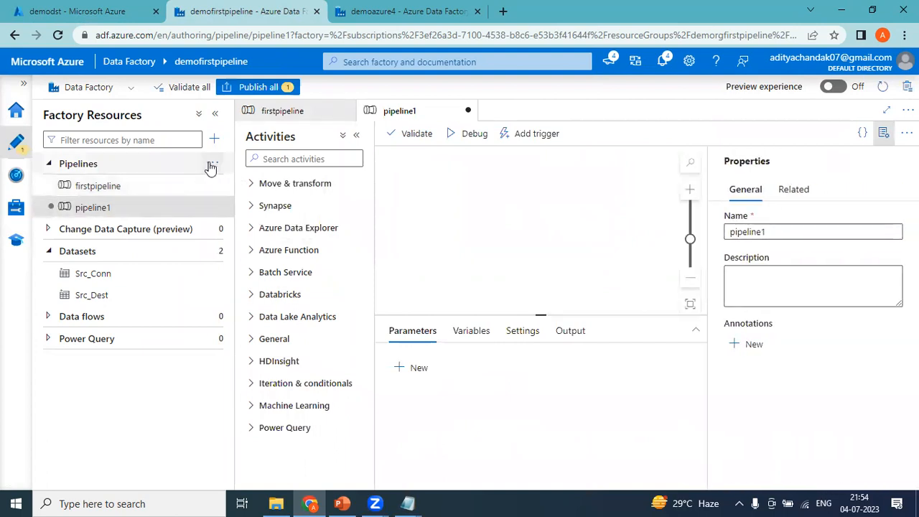
click(212, 165)
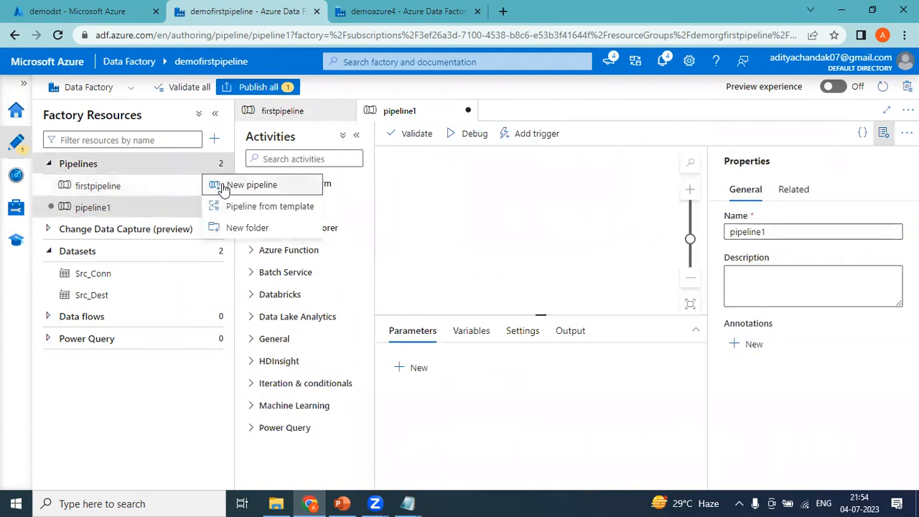
click(224, 188)
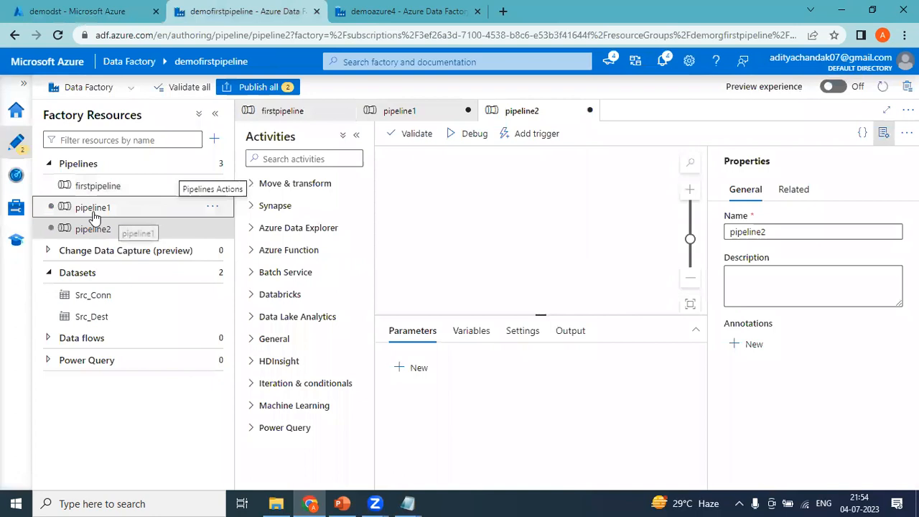
click(93, 216)
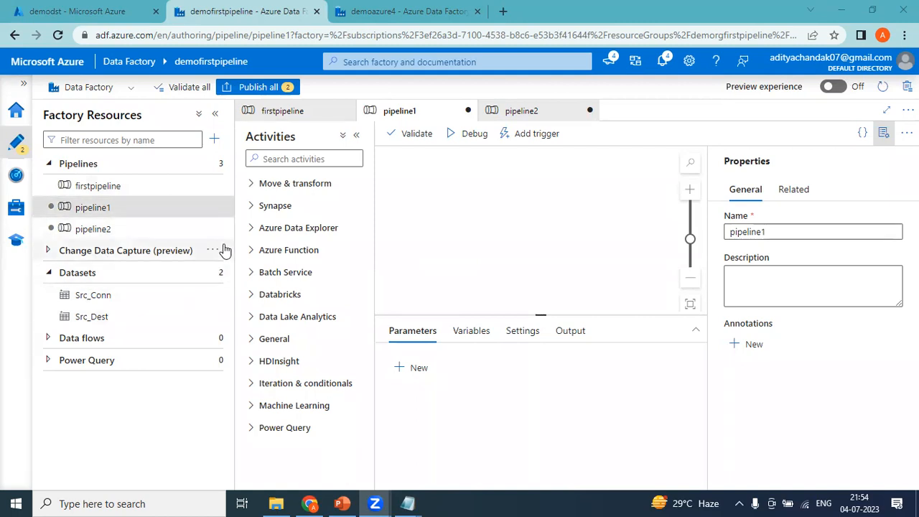
click(92, 191)
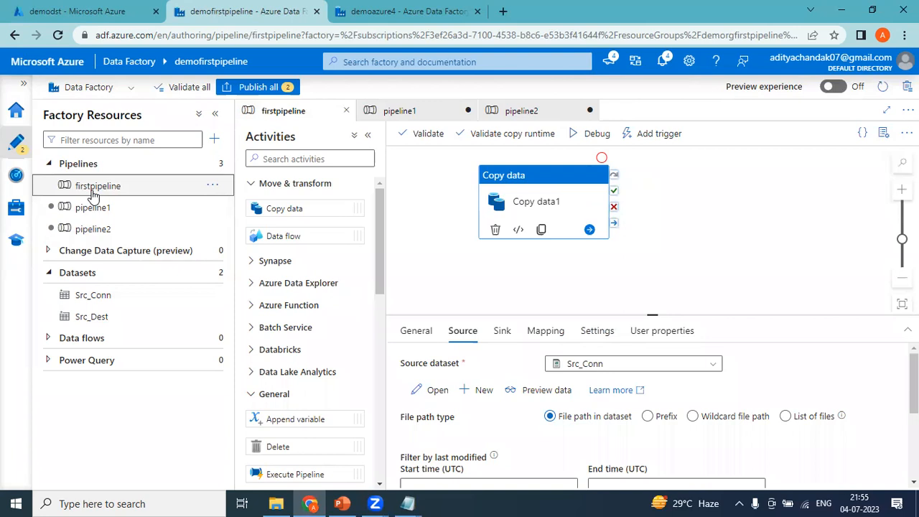
click(106, 185)
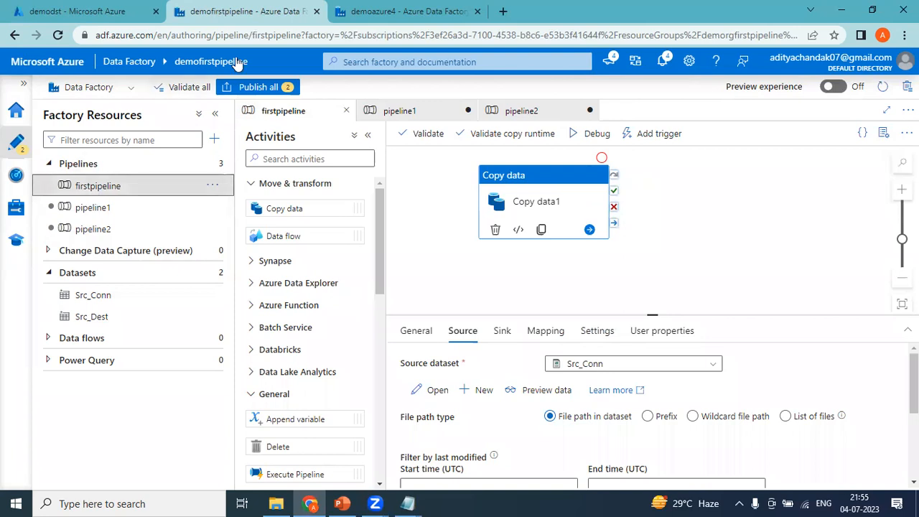